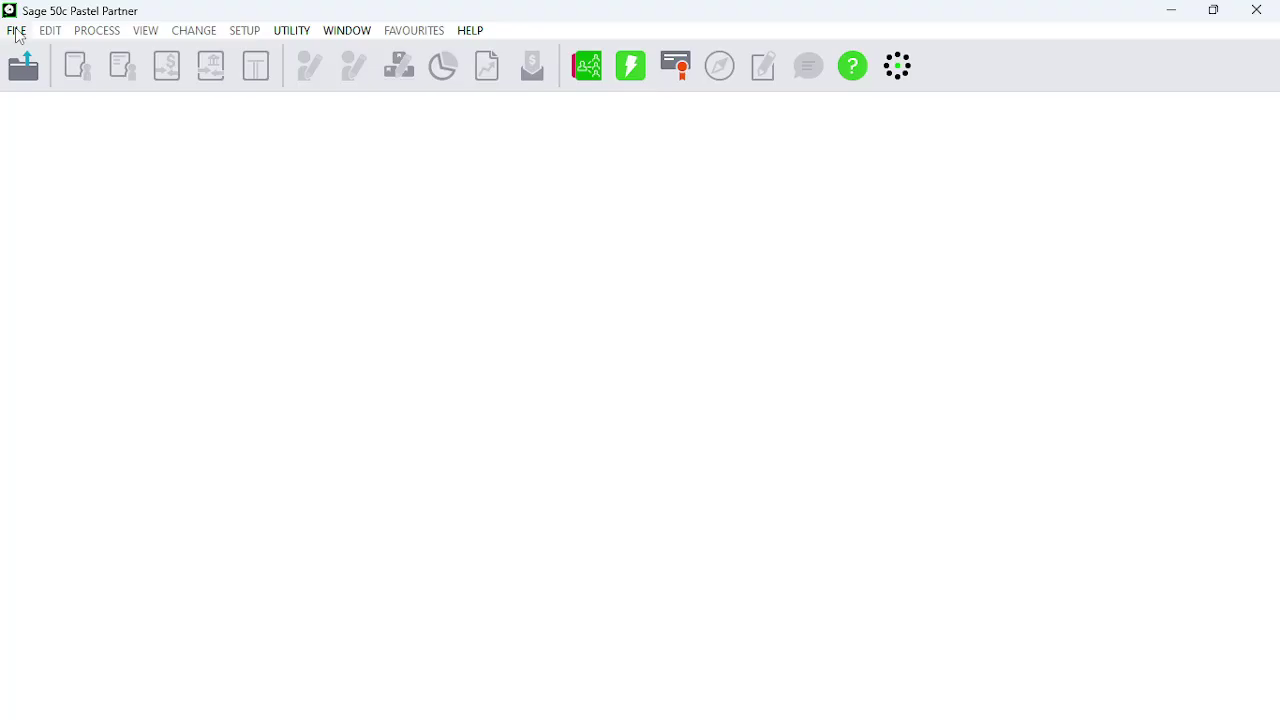
Step: Open the company "Educational No: Your ID Number (32) [ECO1]"
left_click(17, 32)
left_click(17, 32)
left_click(17, 33)
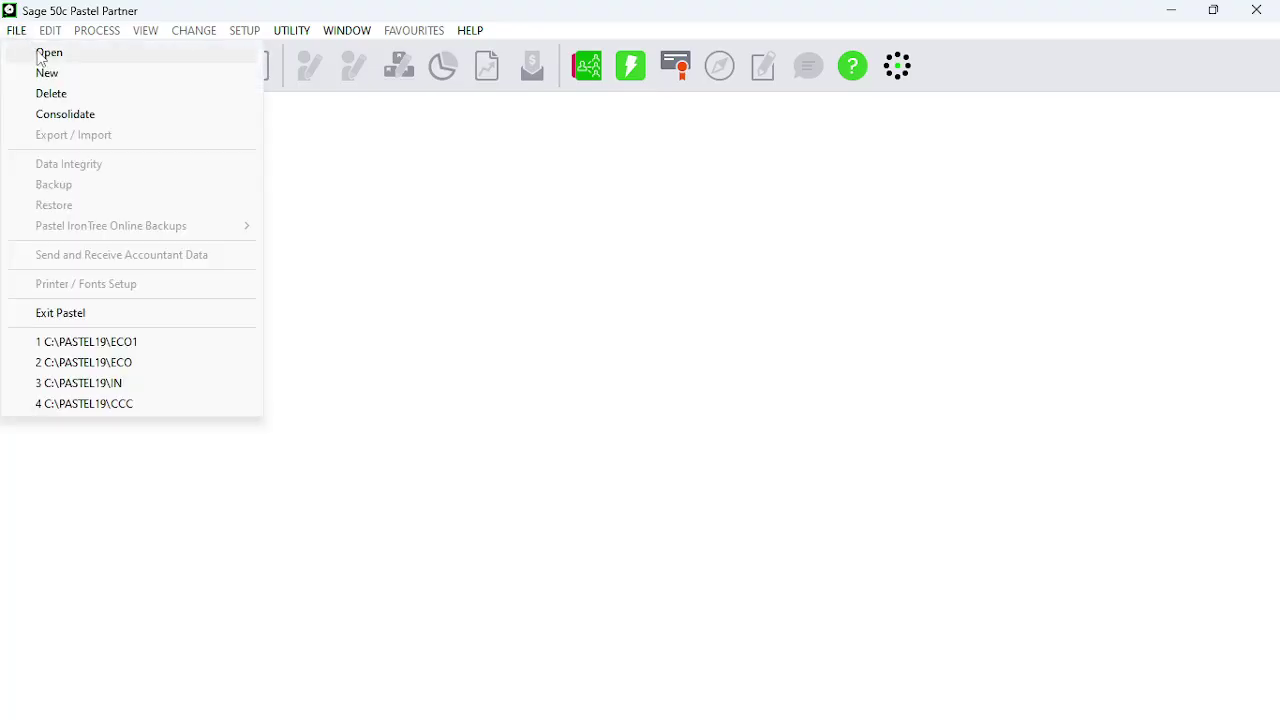
left_click(62, 54)
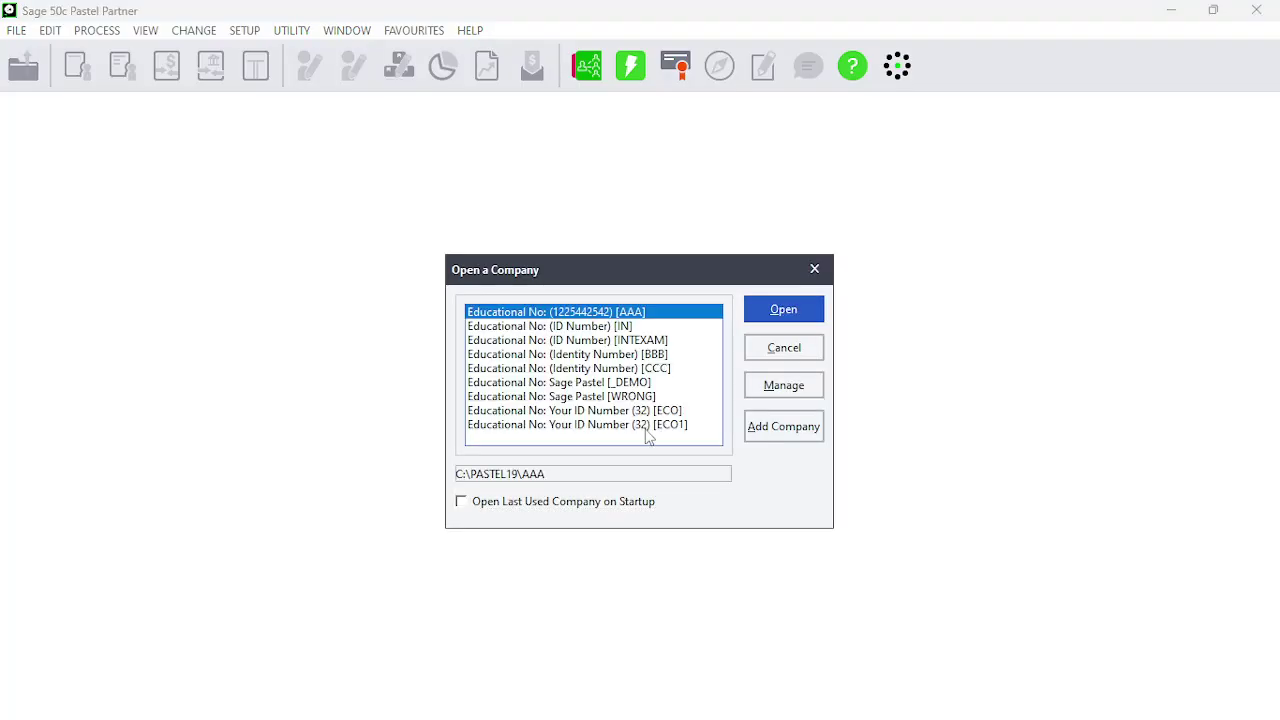
left_click(683, 425)
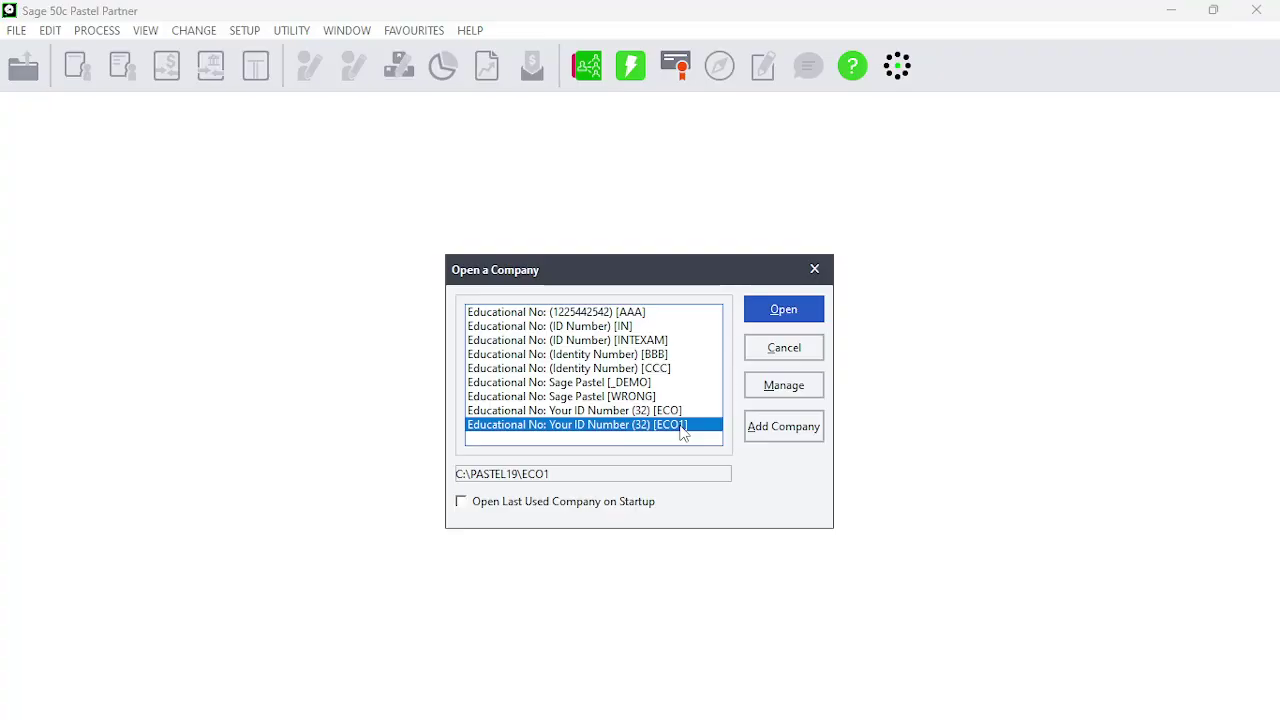
left_click(796, 312)
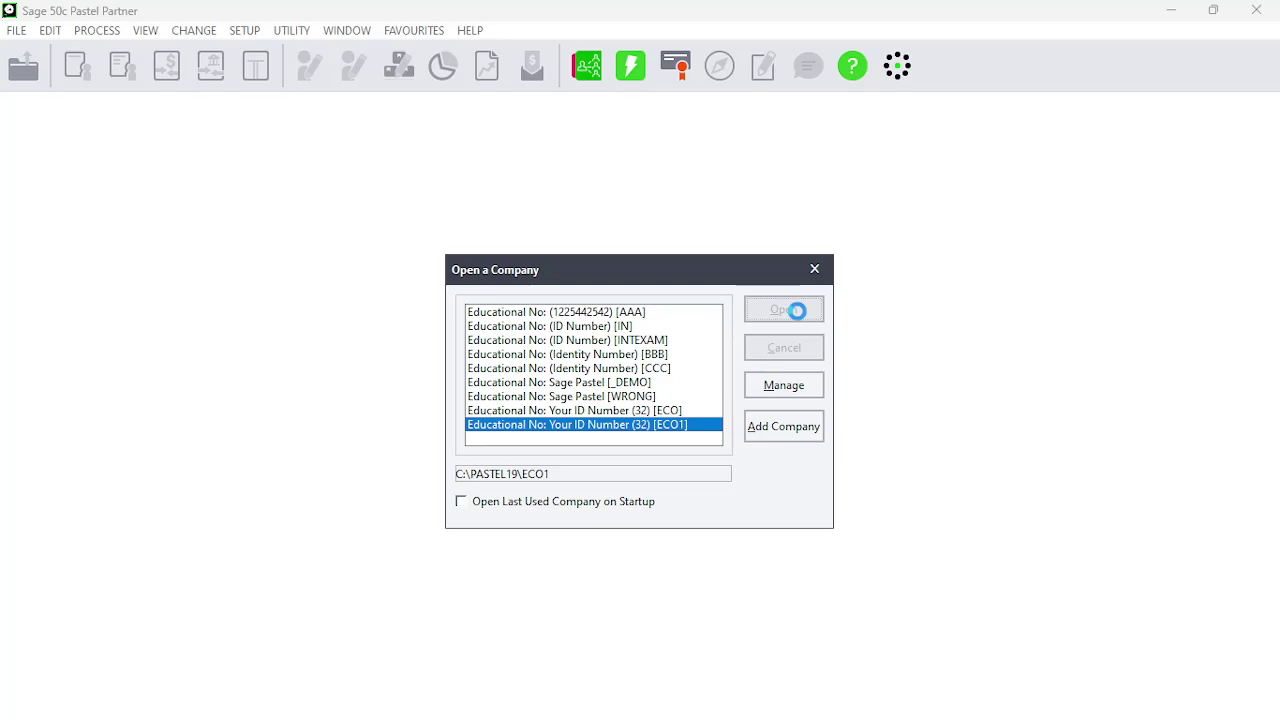
key("Return")
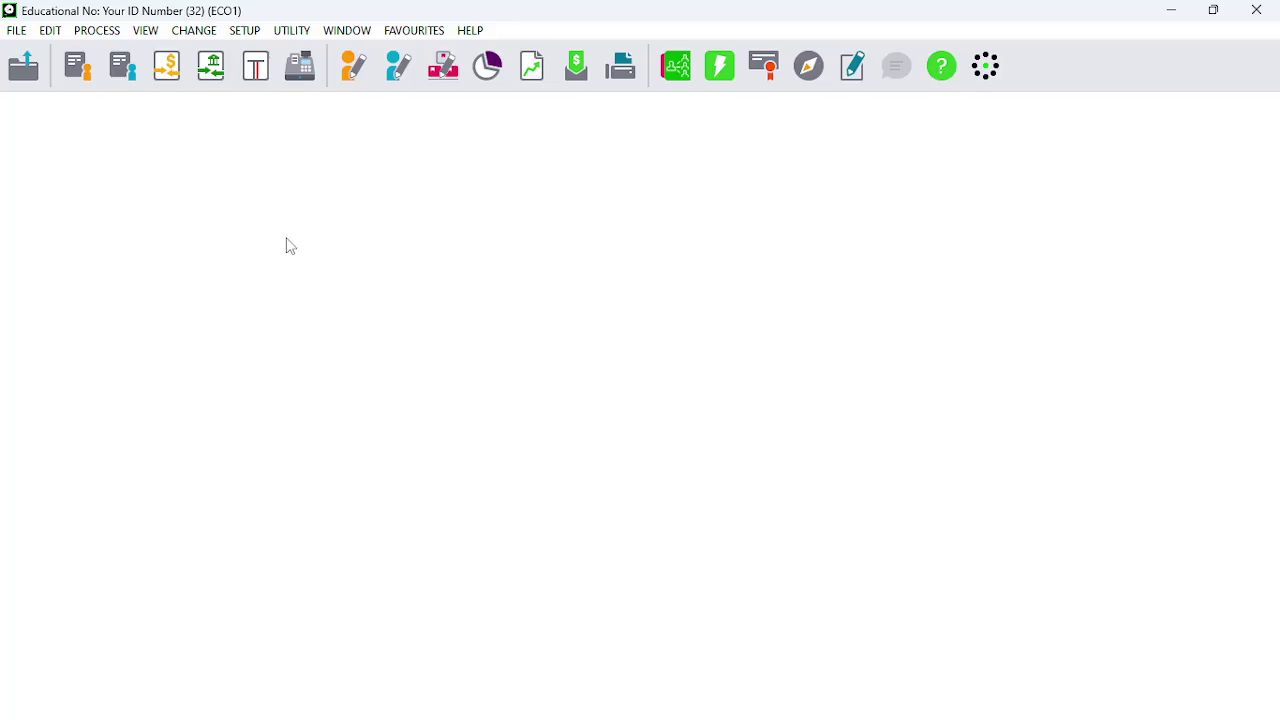
Step: Start a new general ledger account with main account number 5000 and the description "Capital"
left_click(50, 31)
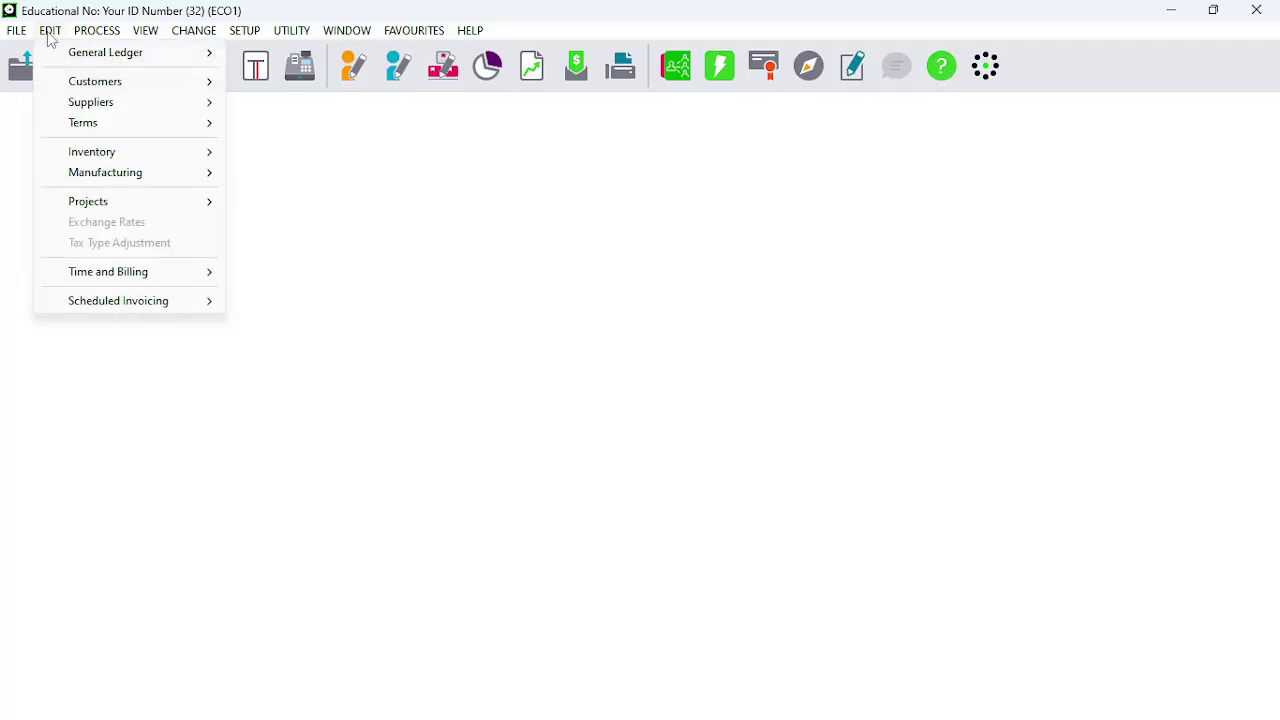
mouse_move(63, 53)
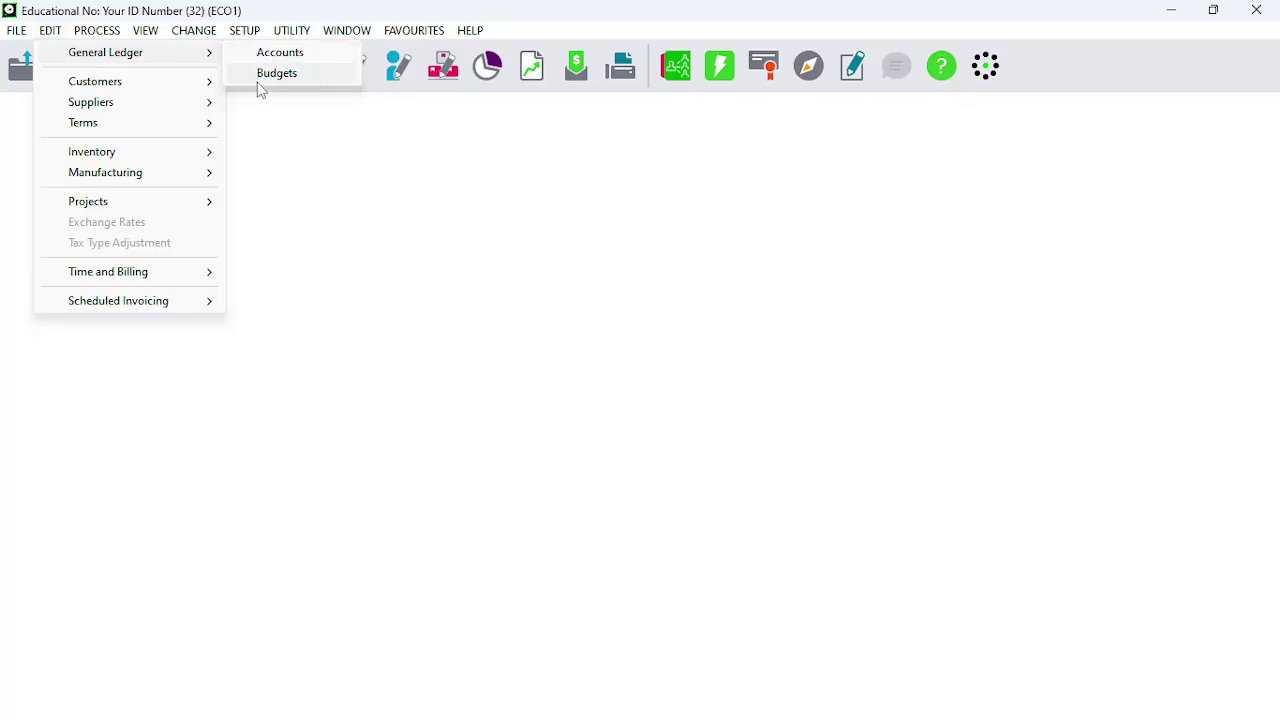
left_click(318, 57)
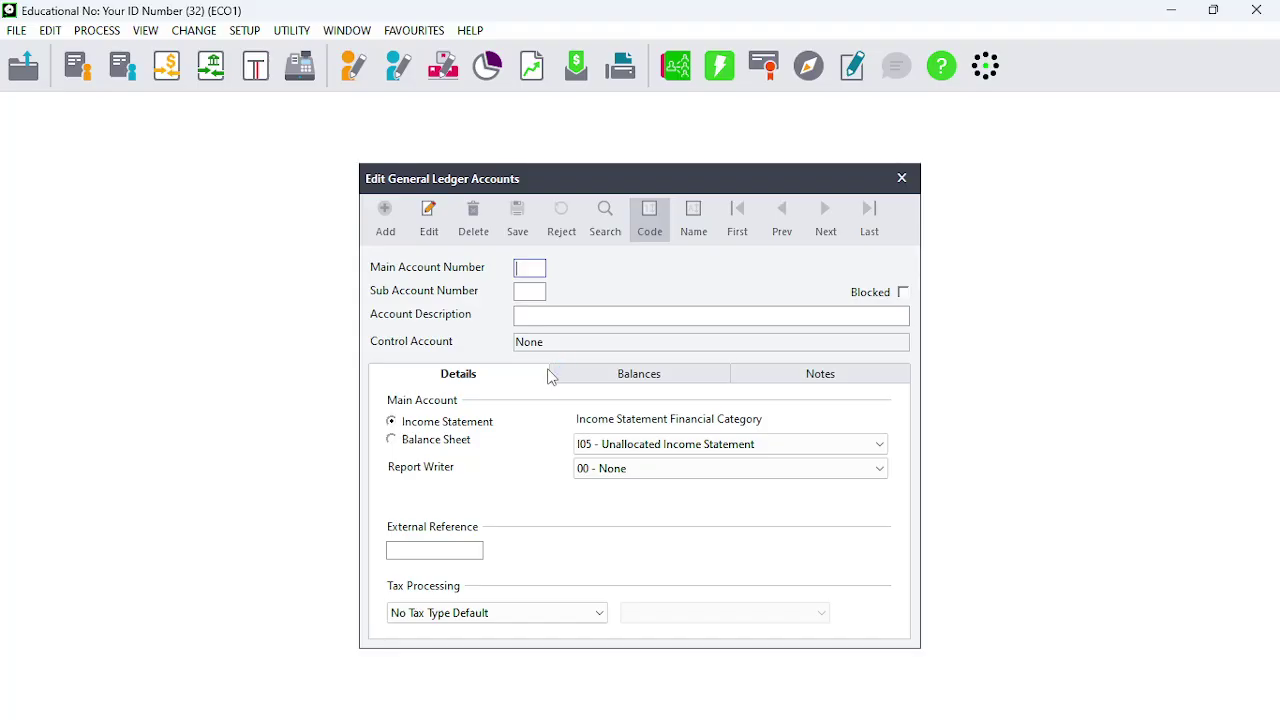
type("5000")
left_click(548, 316)
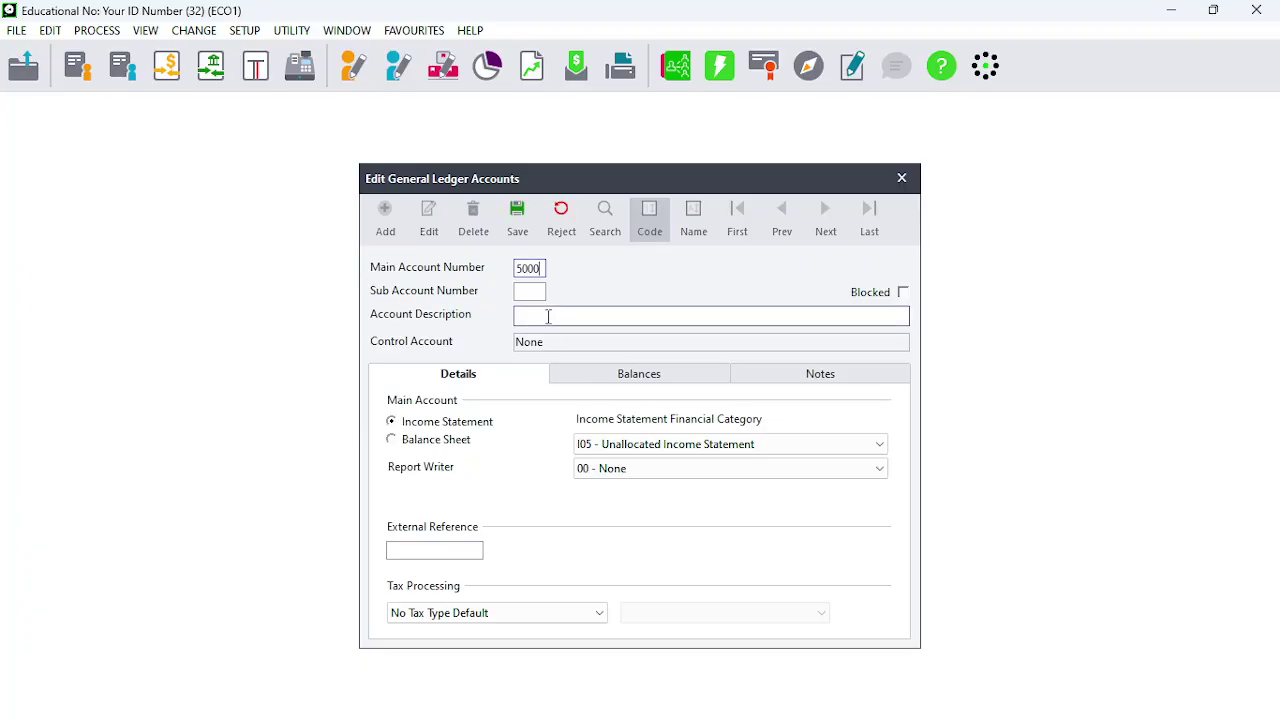
type("Capital")
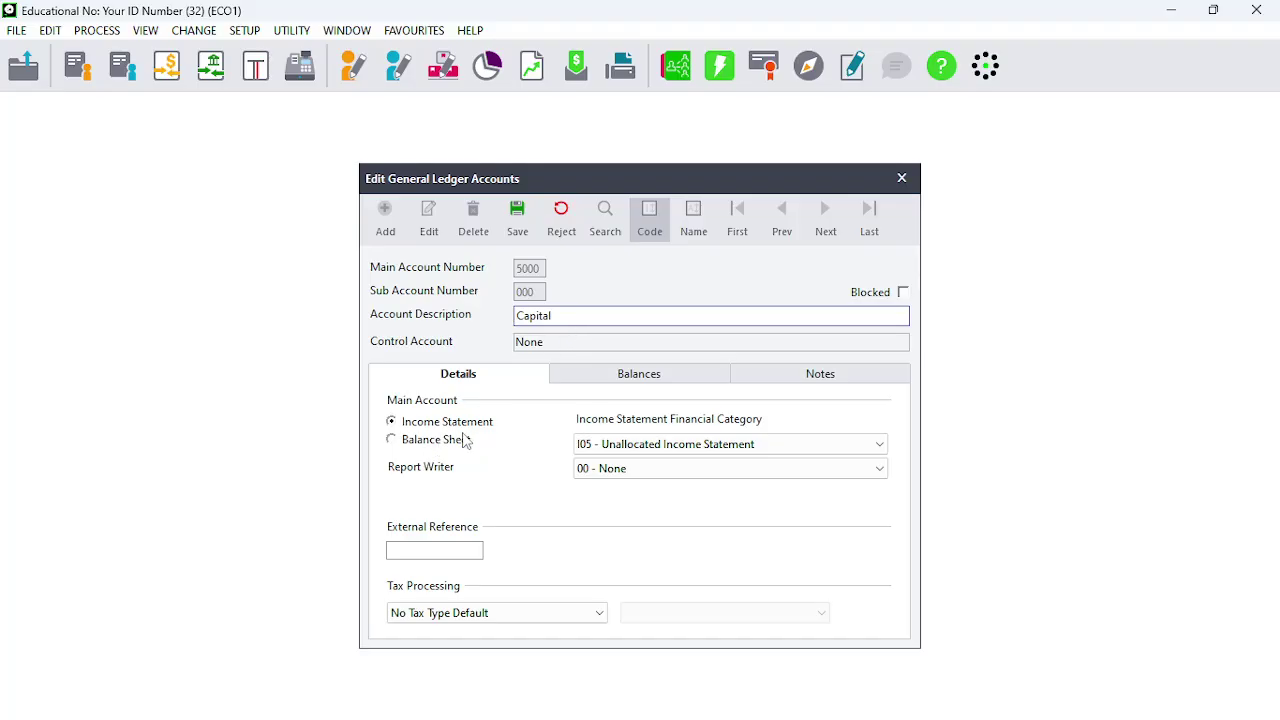
Step: Classify the Capital account as Balance Sheet, category B10 - Share Capital, Report Writer 01 - Capital, and save it
left_click(392, 443)
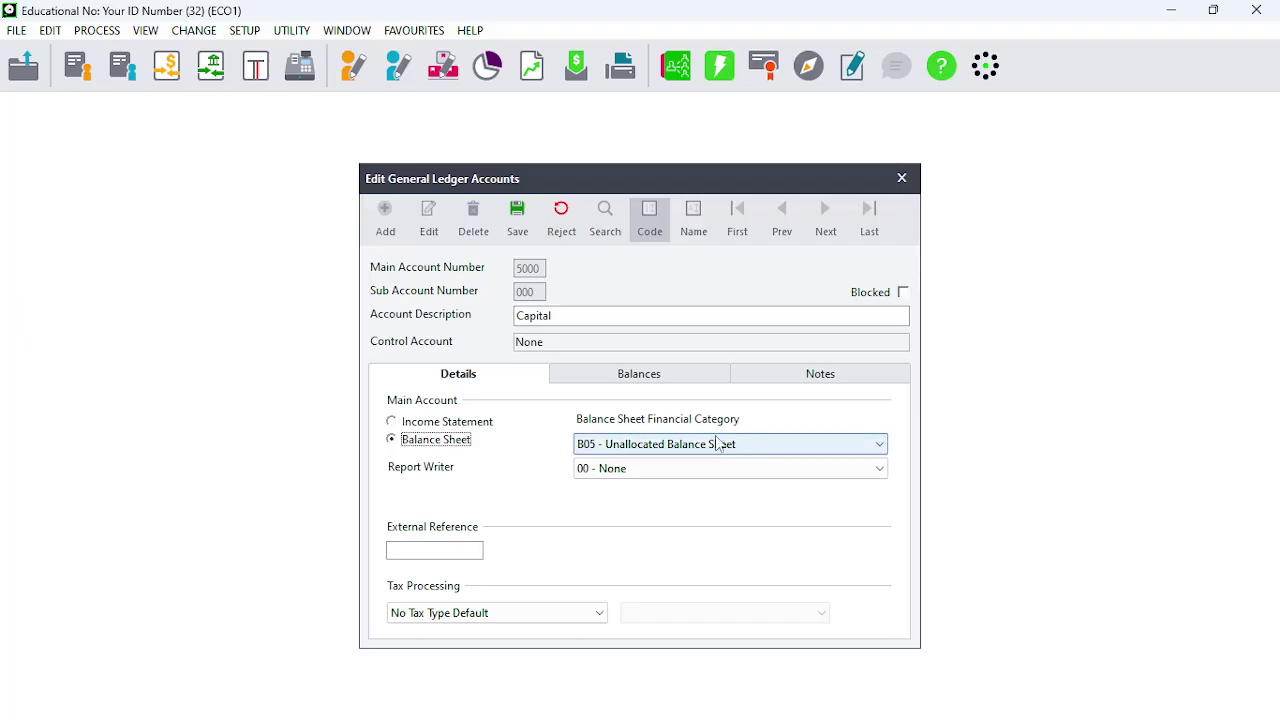
left_click(880, 446)
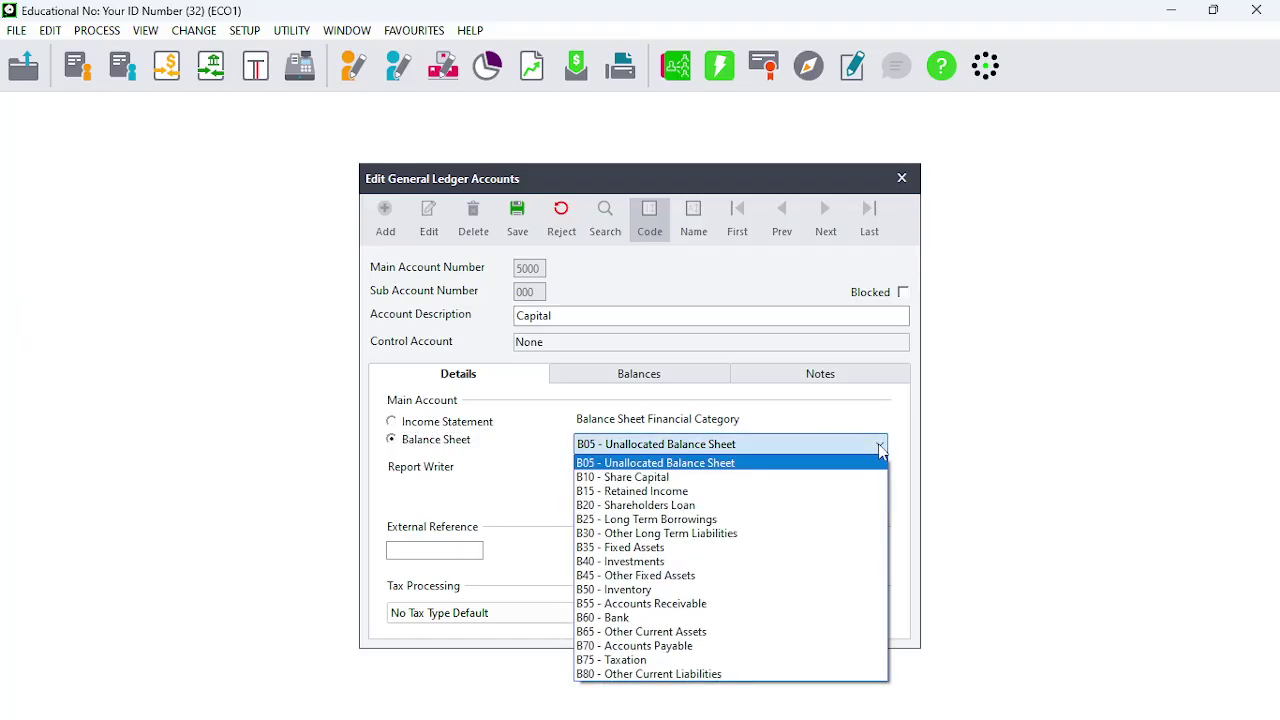
left_click(665, 478)
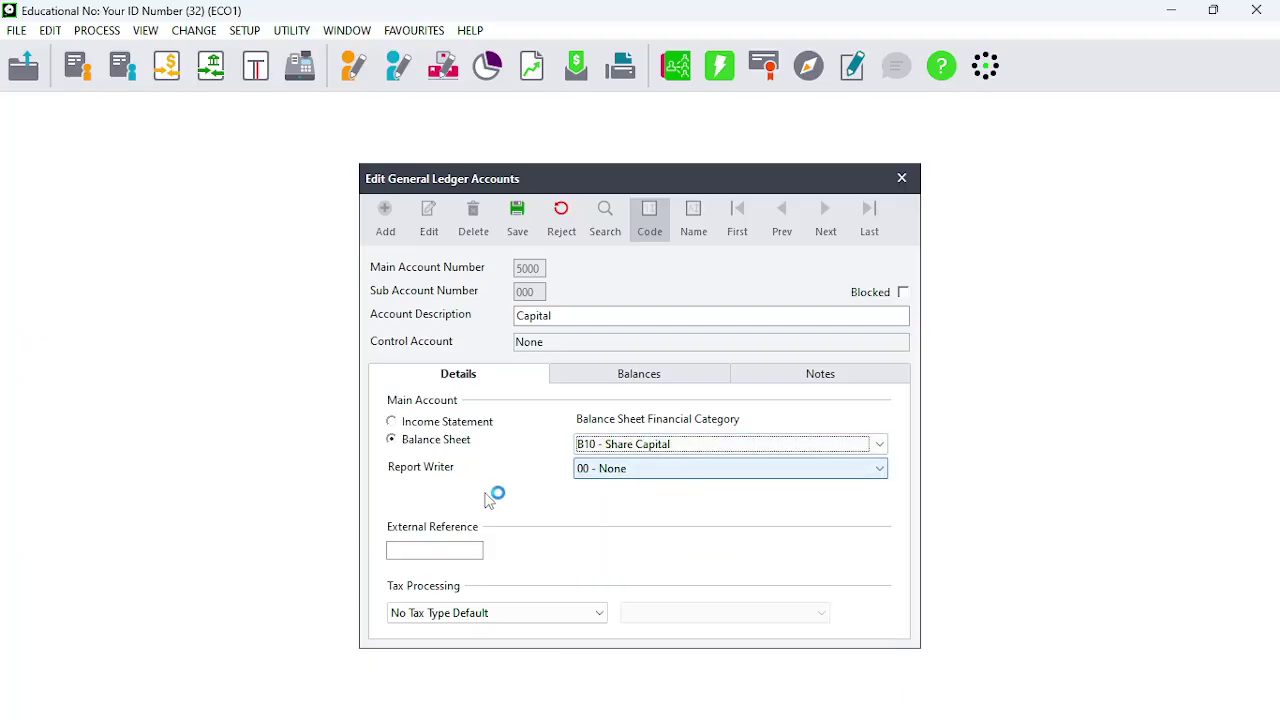
left_click(716, 478)
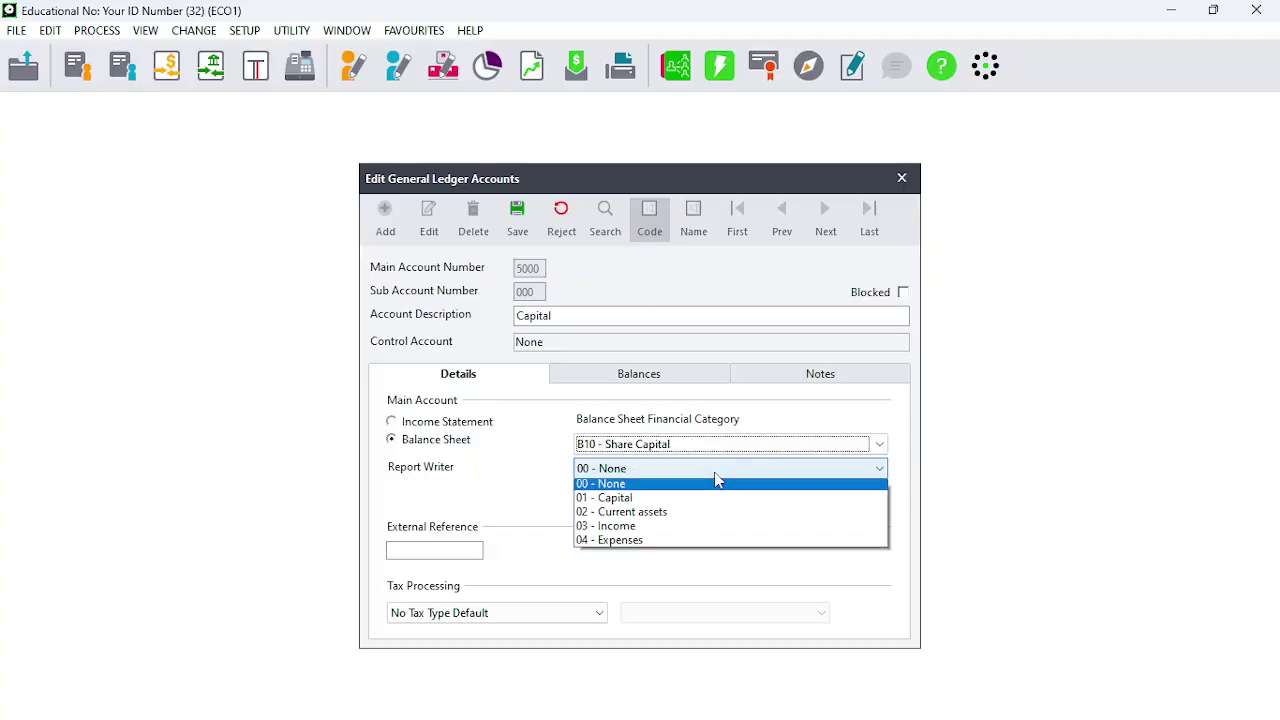
left_click(645, 502)
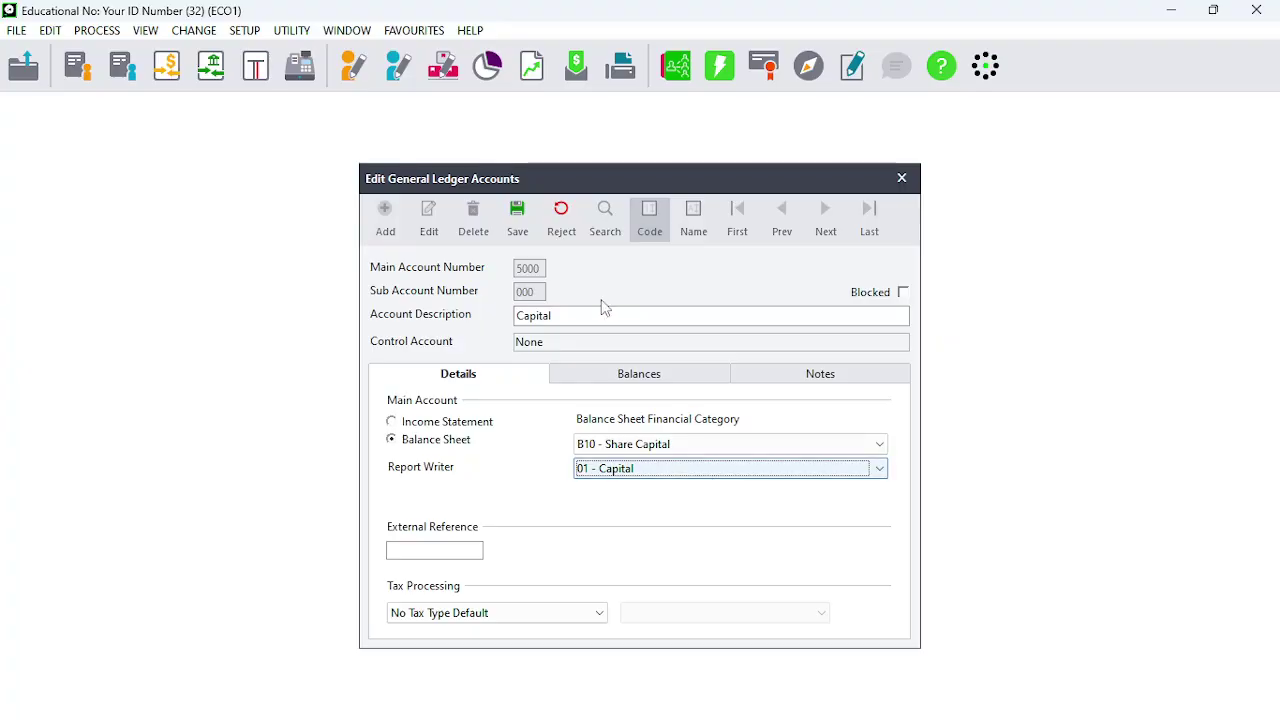
left_click(525, 215)
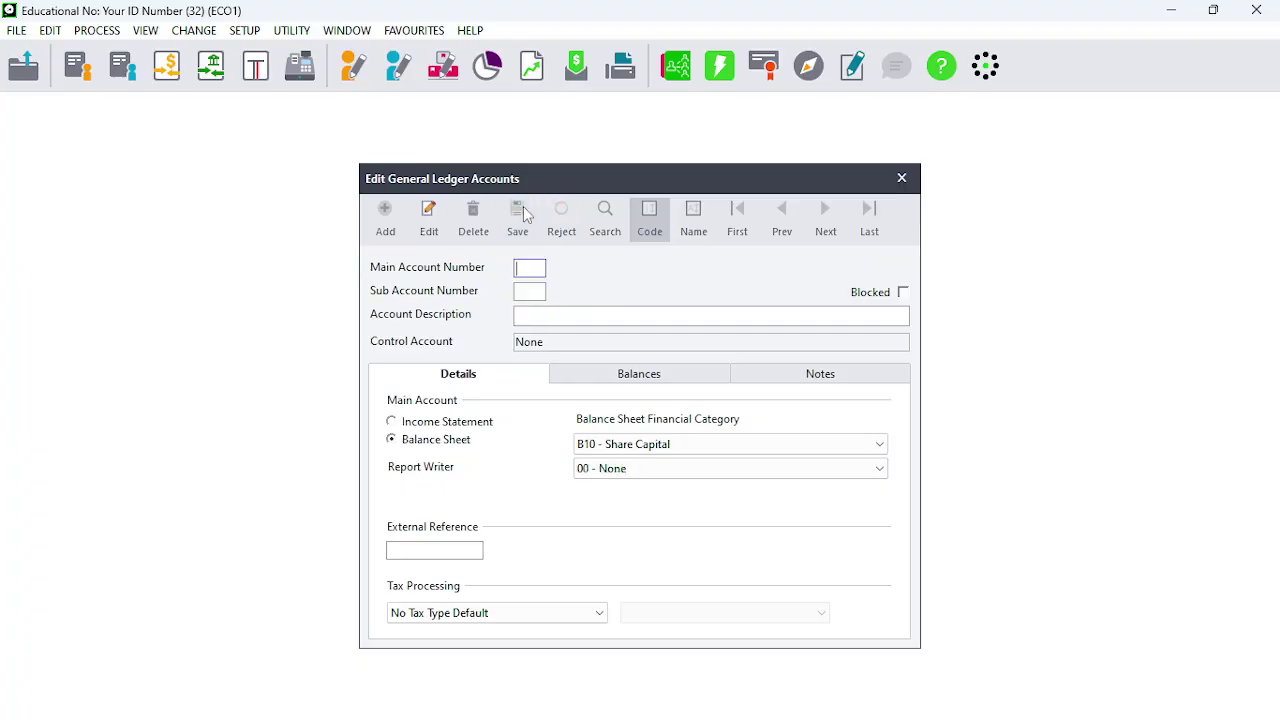
Step: Enter general ledger account 5100 "Drawings" with Report Writer 01 - Capital and financial category B10 - Share Capital
type("5100")
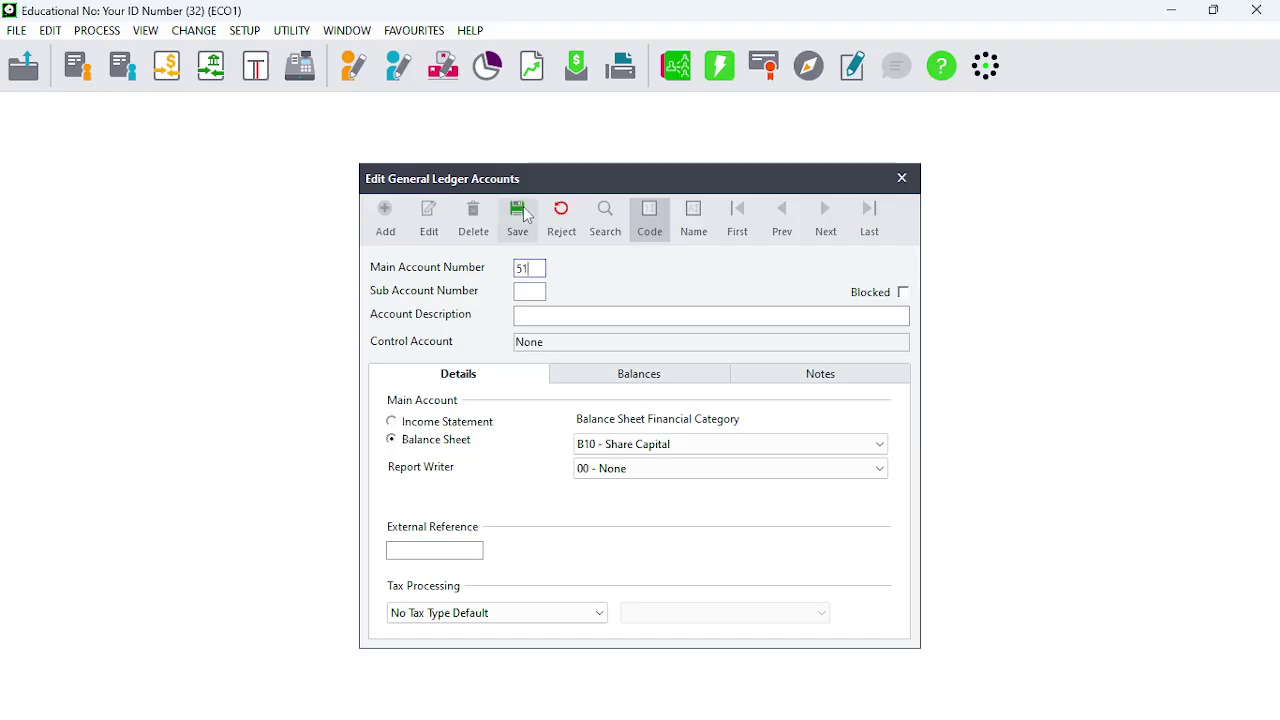
left_click(540, 321)
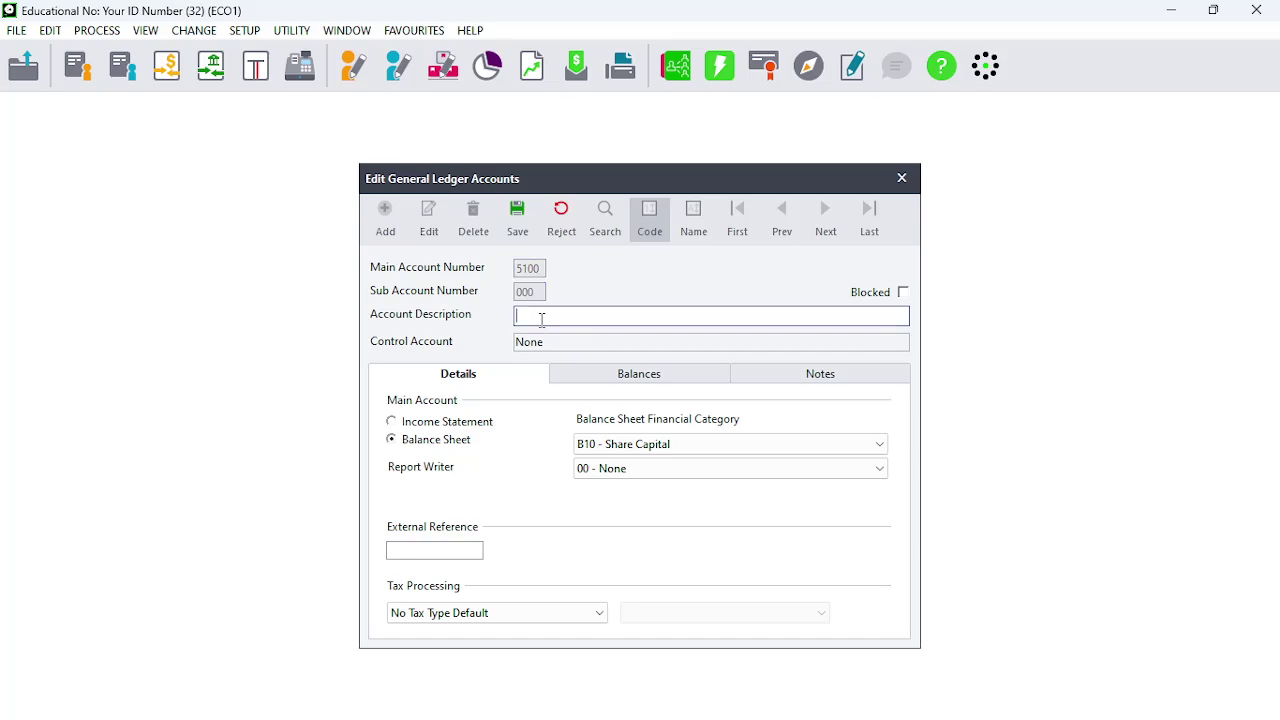
type("Drawings")
left_click(632, 470)
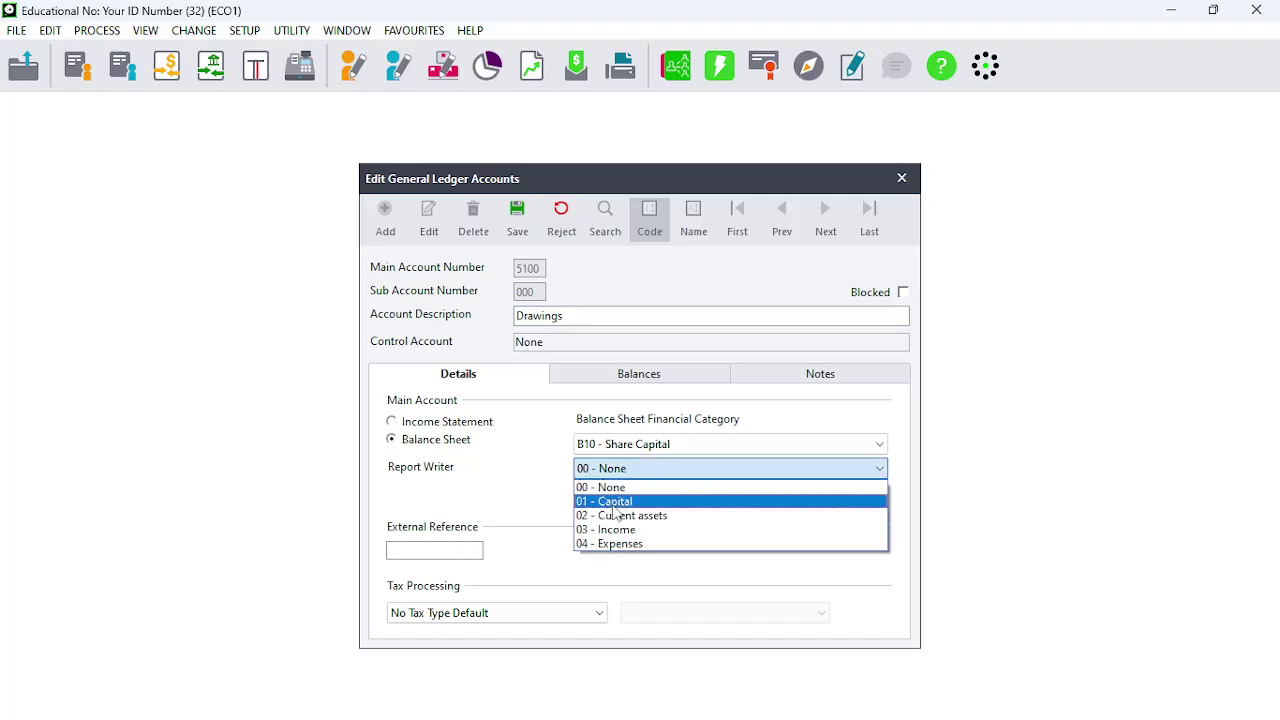
left_click(615, 505)
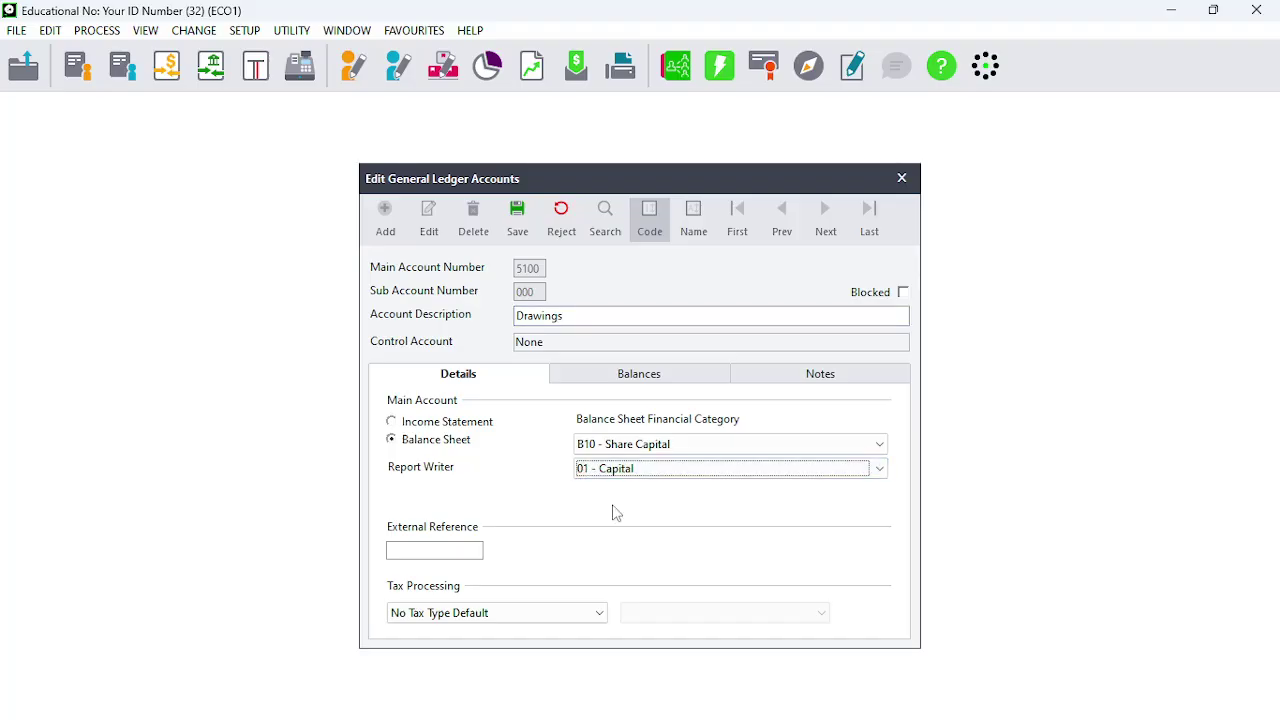
left_click(881, 444)
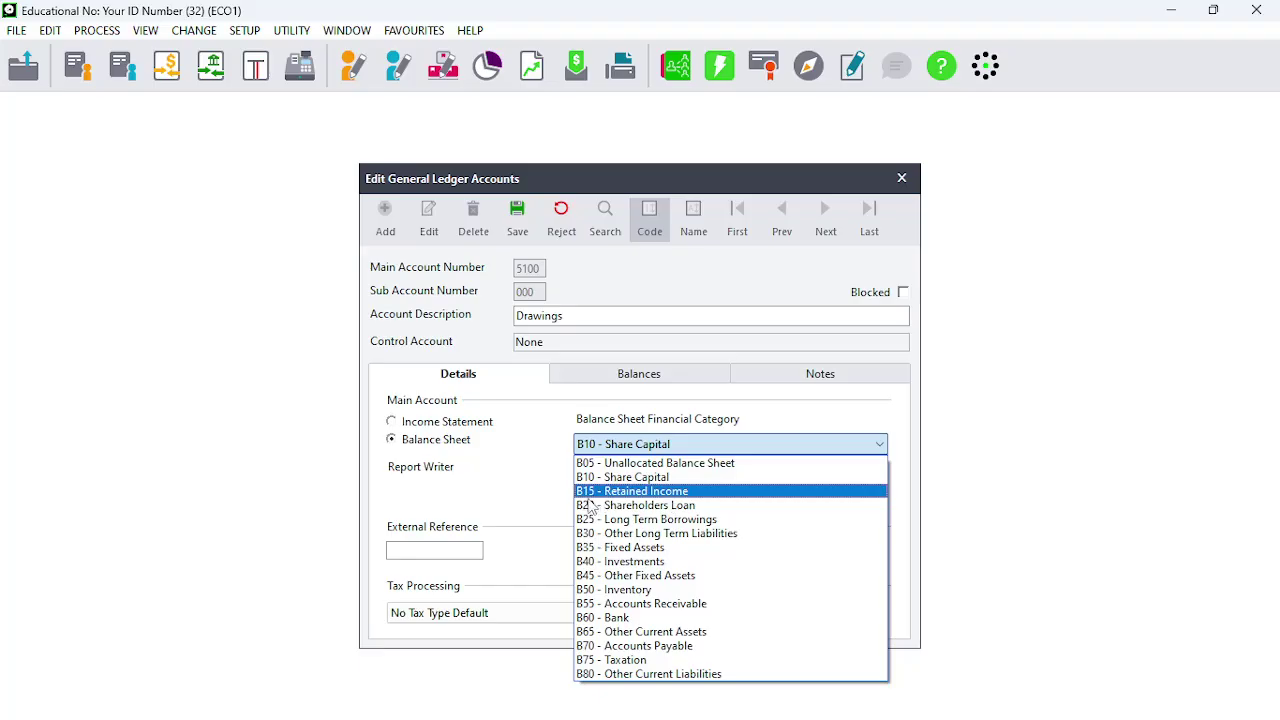
left_click(652, 484)
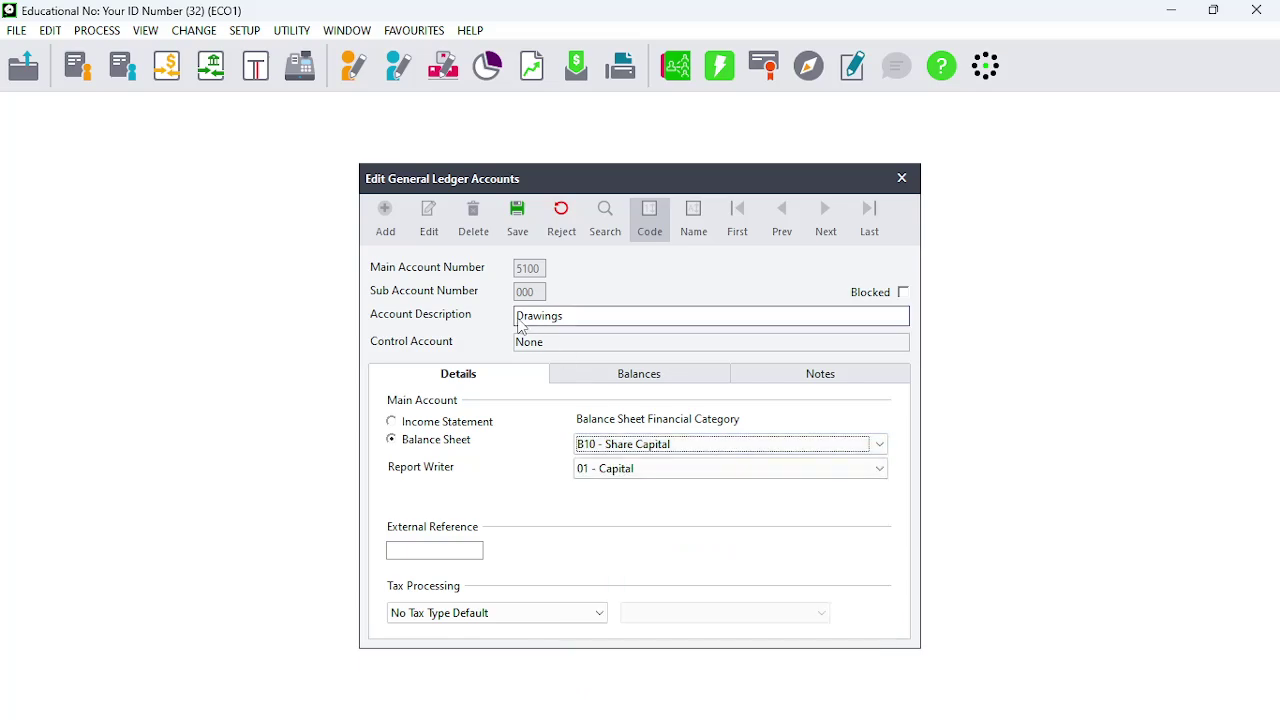
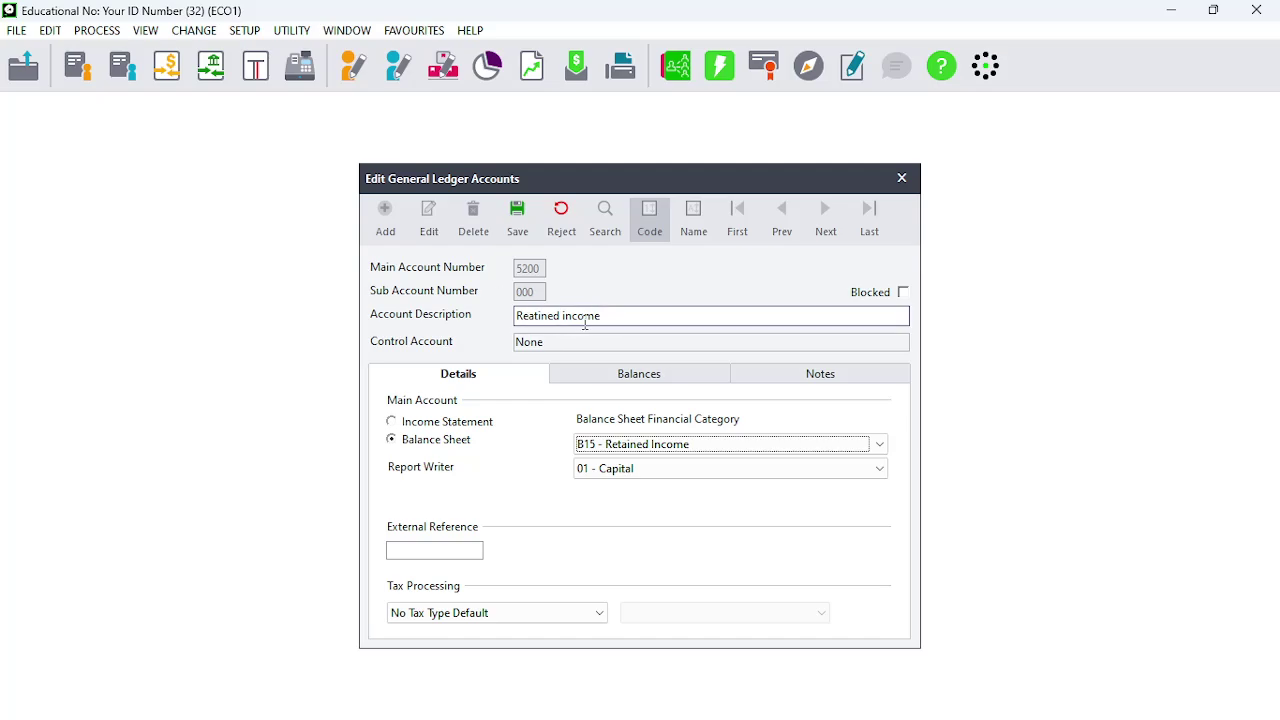
Step: Reselect Balance Sheet as the type of account 5200 and correct its description to "Retained income"
left_click(430, 424)
left_click(422, 446)
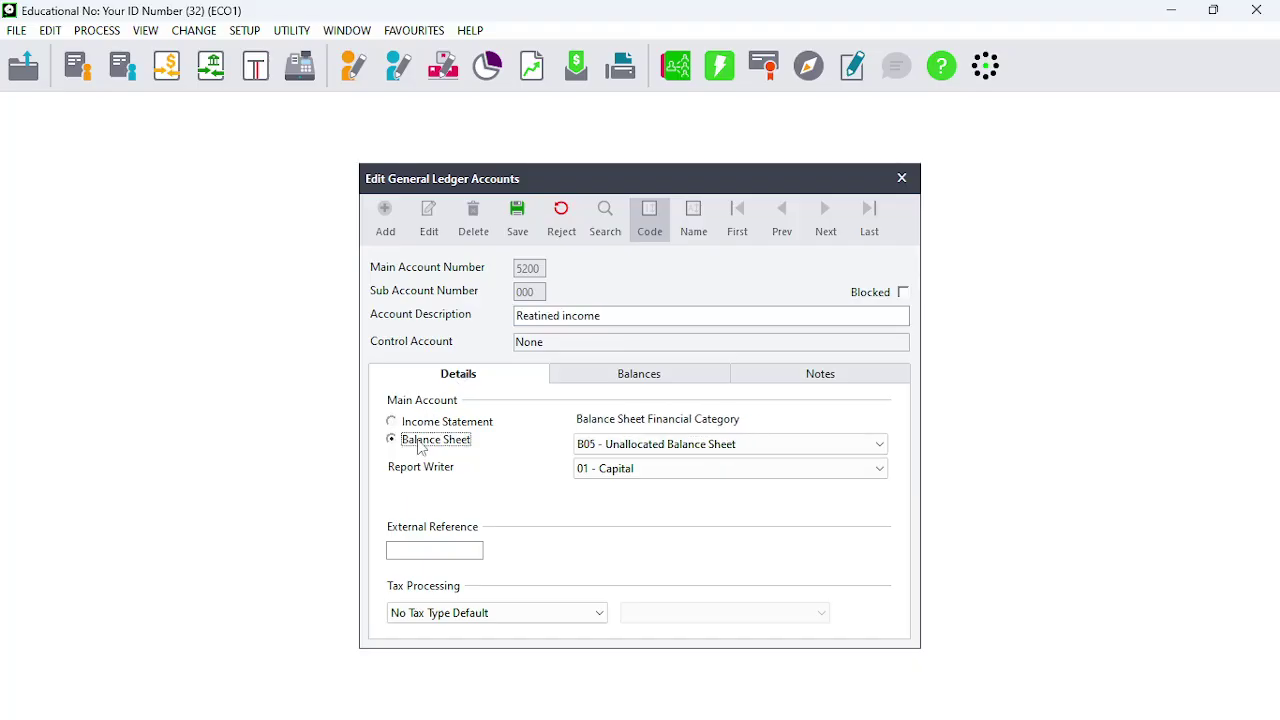
left_click(605, 316)
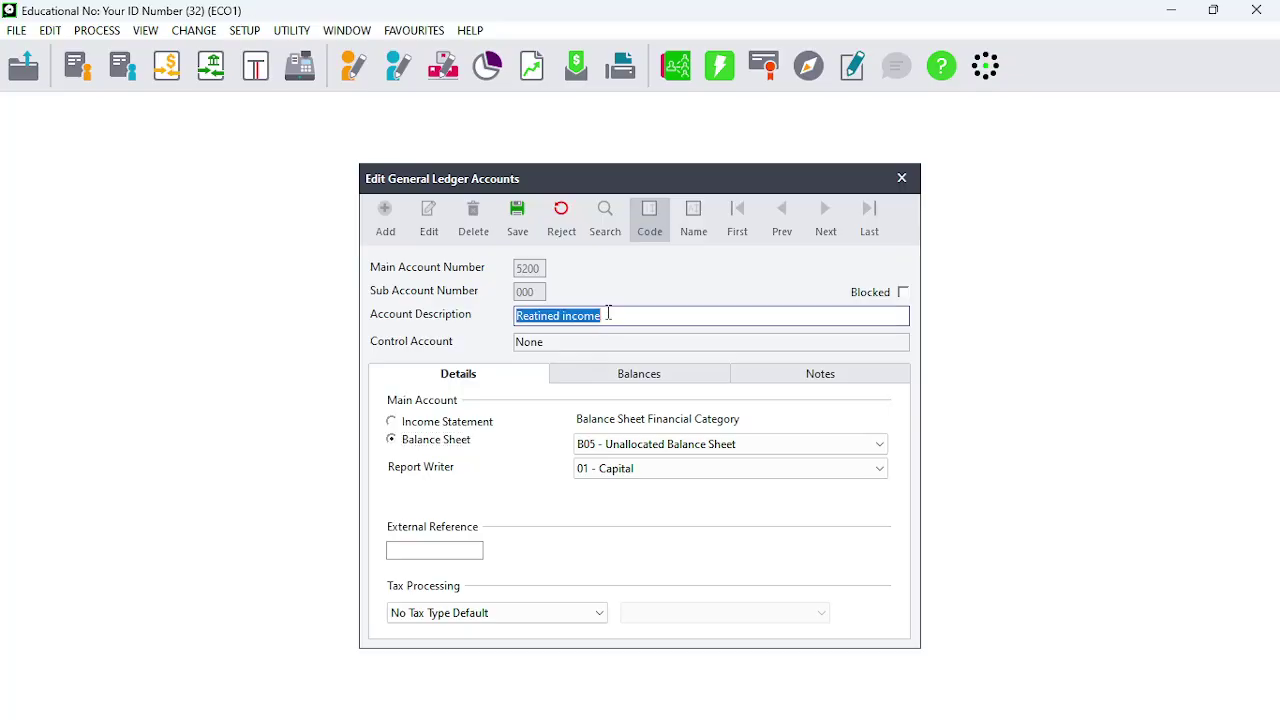
left_click(542, 316)
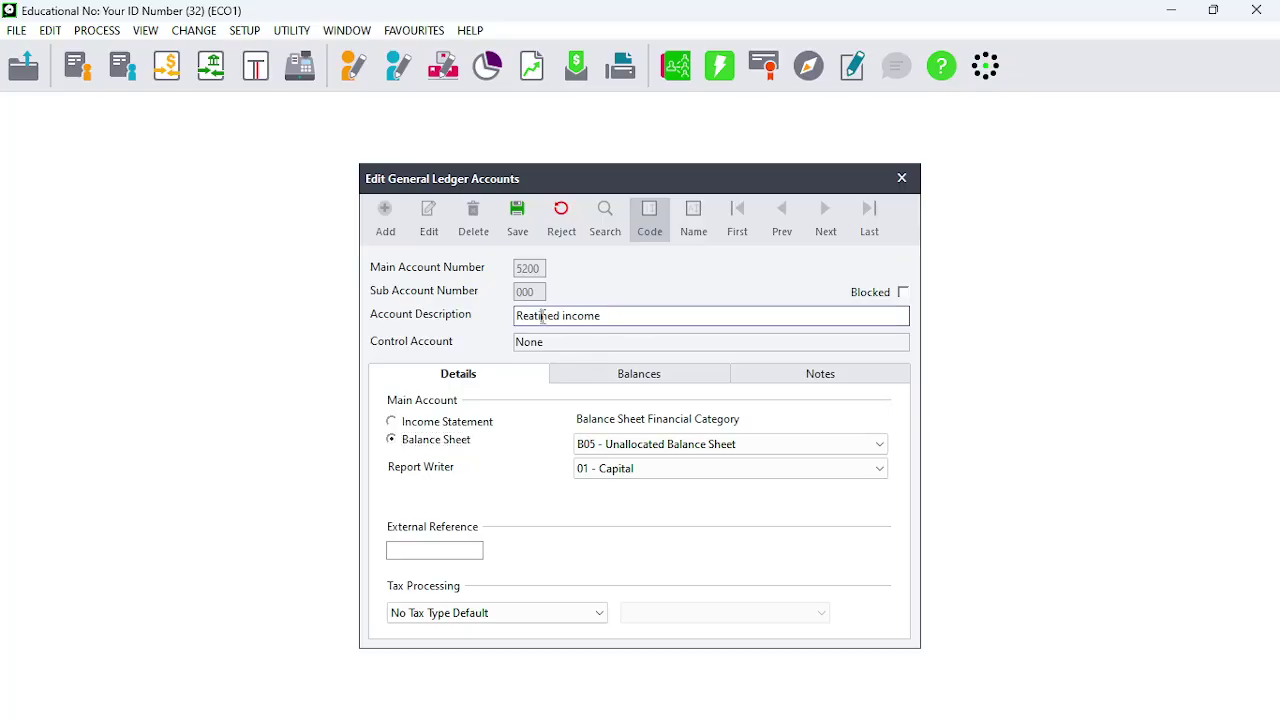
key("BackSpace")
key("BackSpace")
key("BackSpace")
type("tained i")
Step: Set account 5200's Report Writer to 00 - None and financial category to B15 - Retained Income, and save the account
left_click(880, 470)
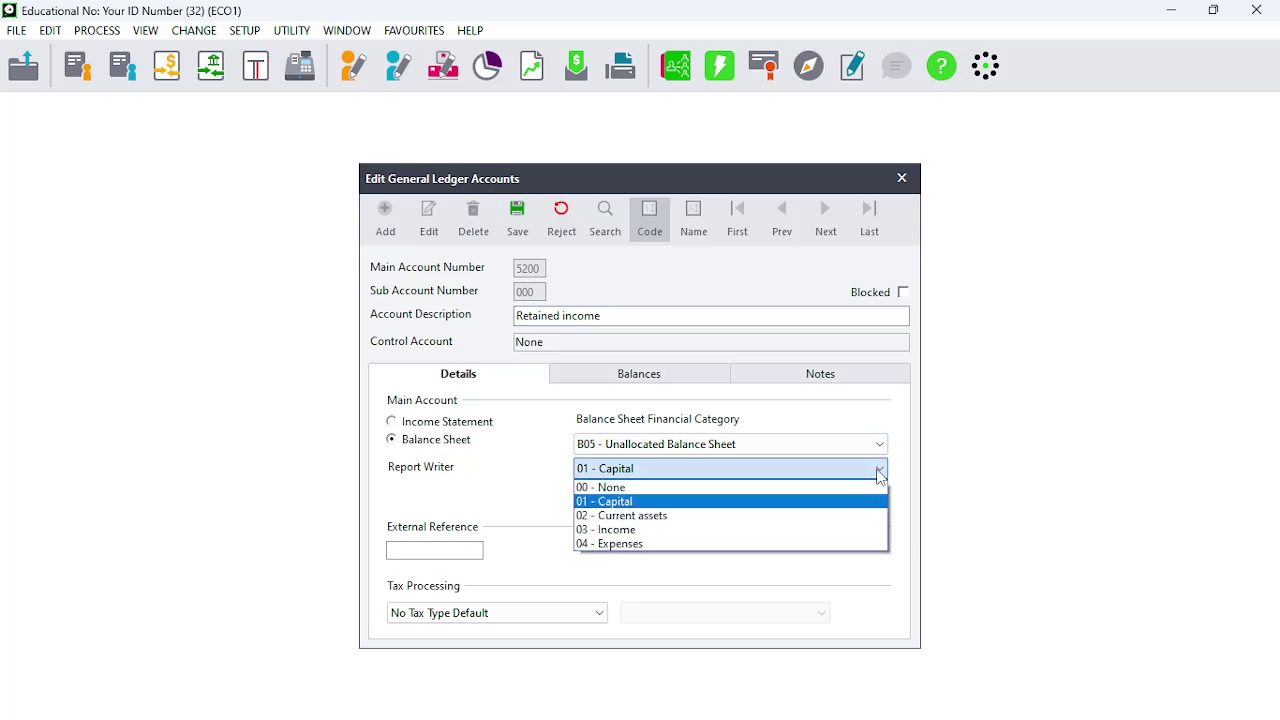
left_click(620, 490)
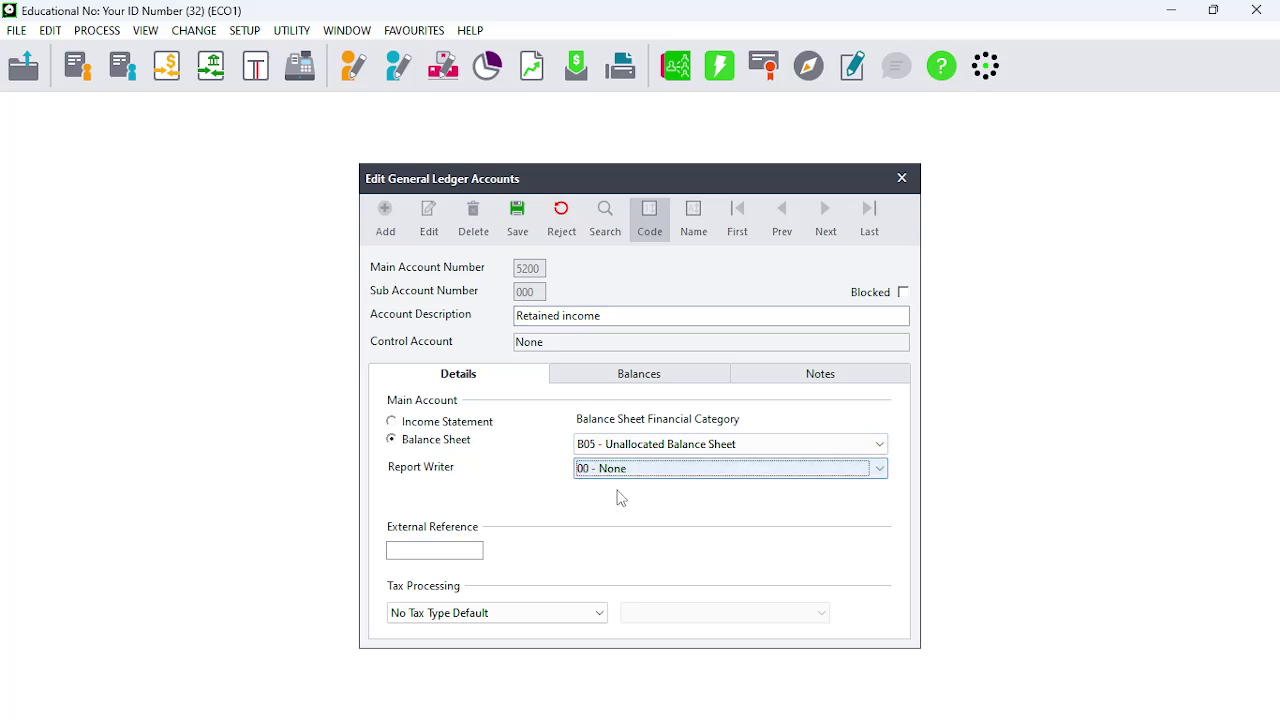
left_click(657, 444)
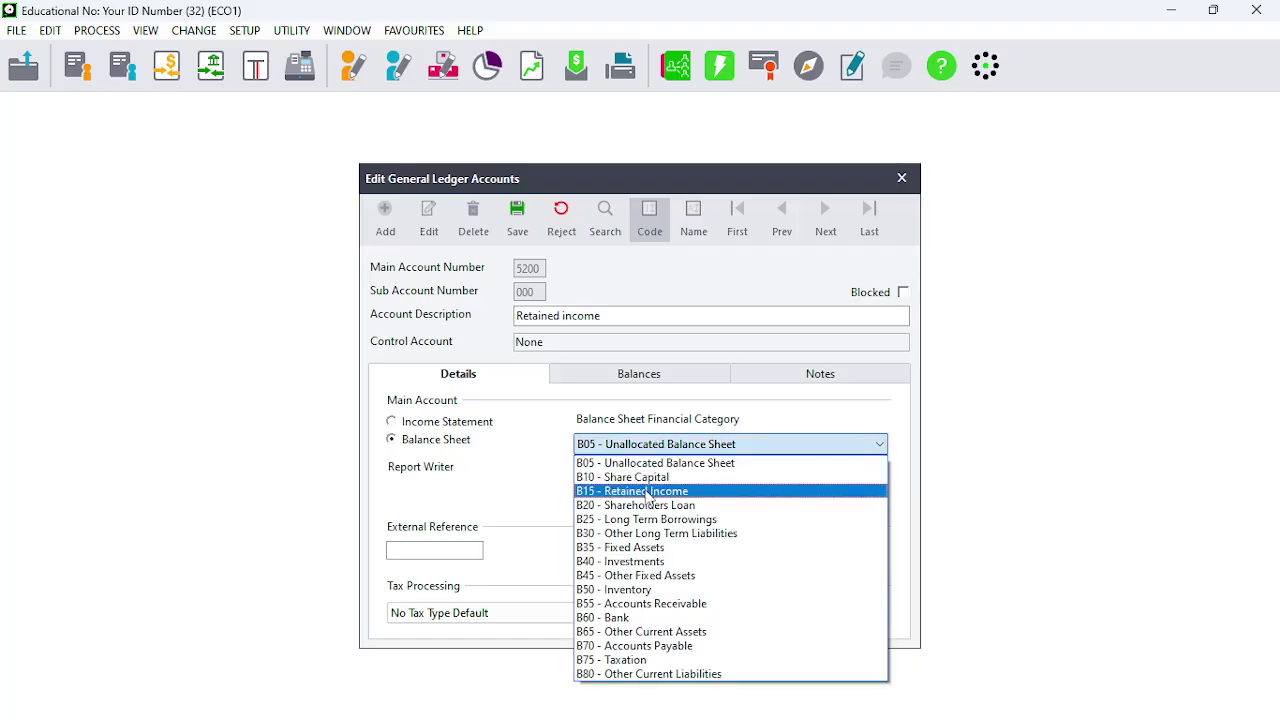
left_click(648, 491)
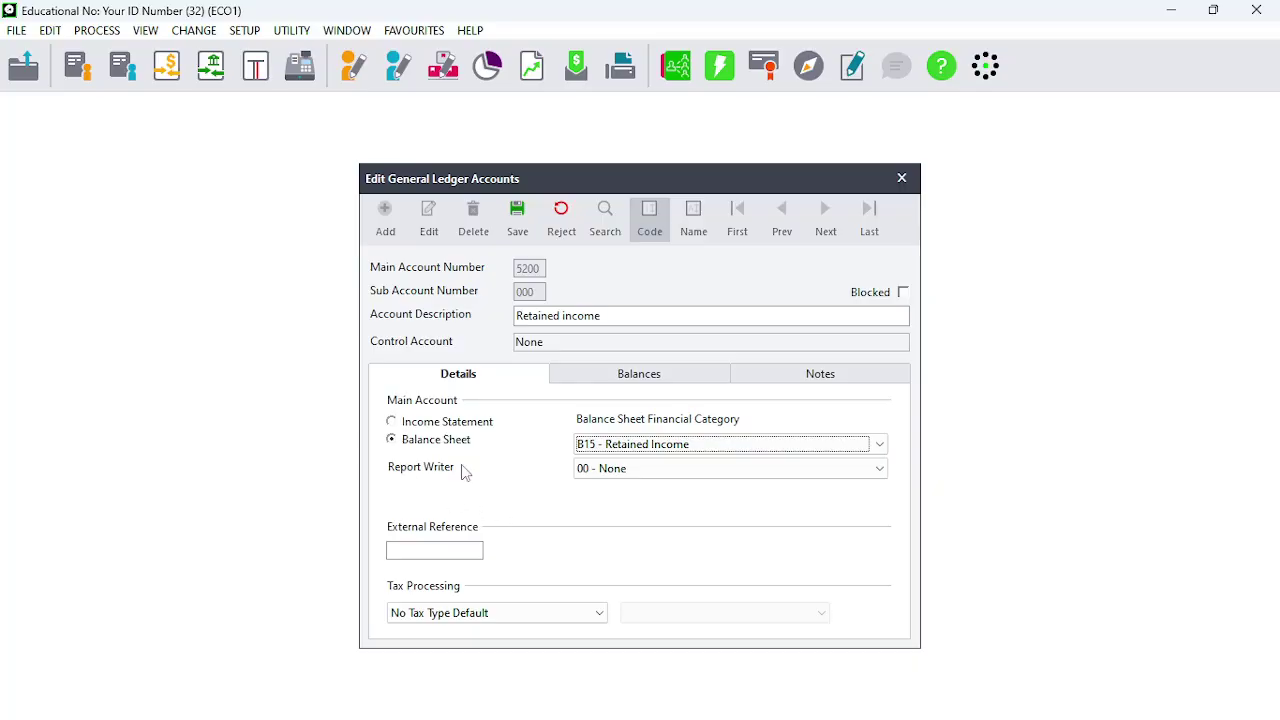
left_click(646, 475)
left_click(646, 475)
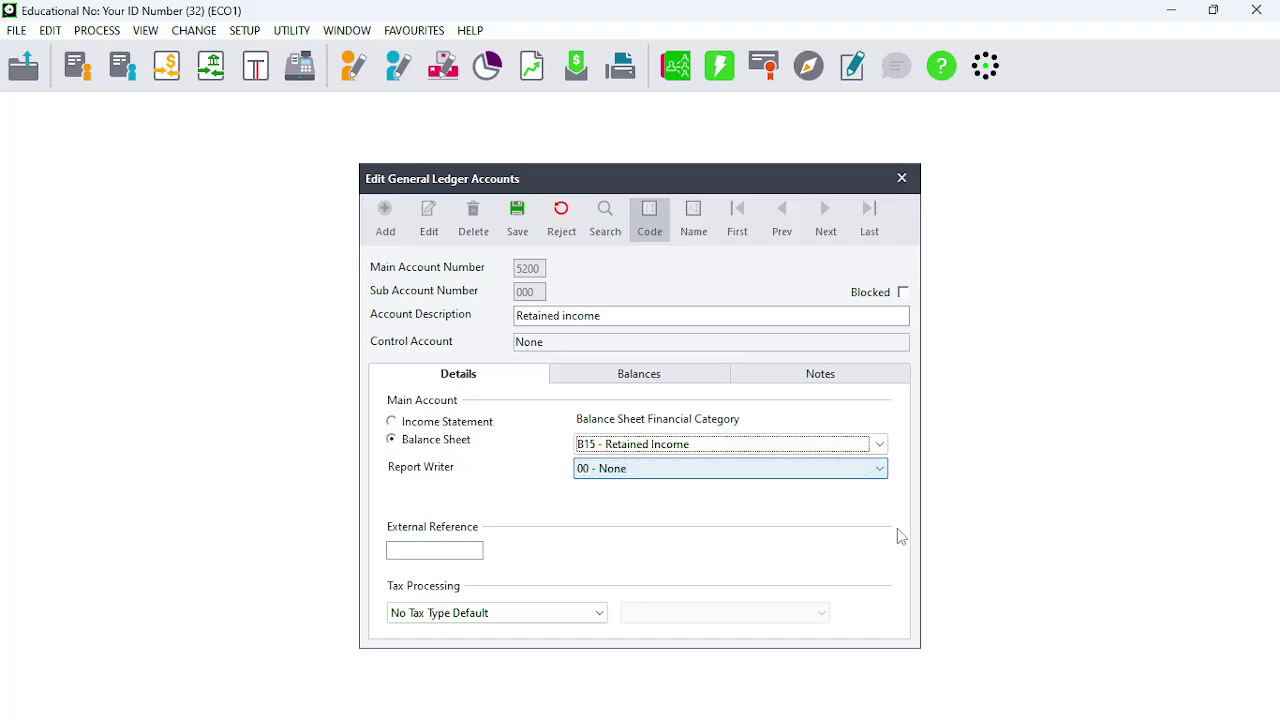
left_click(881, 469)
left_click(881, 469)
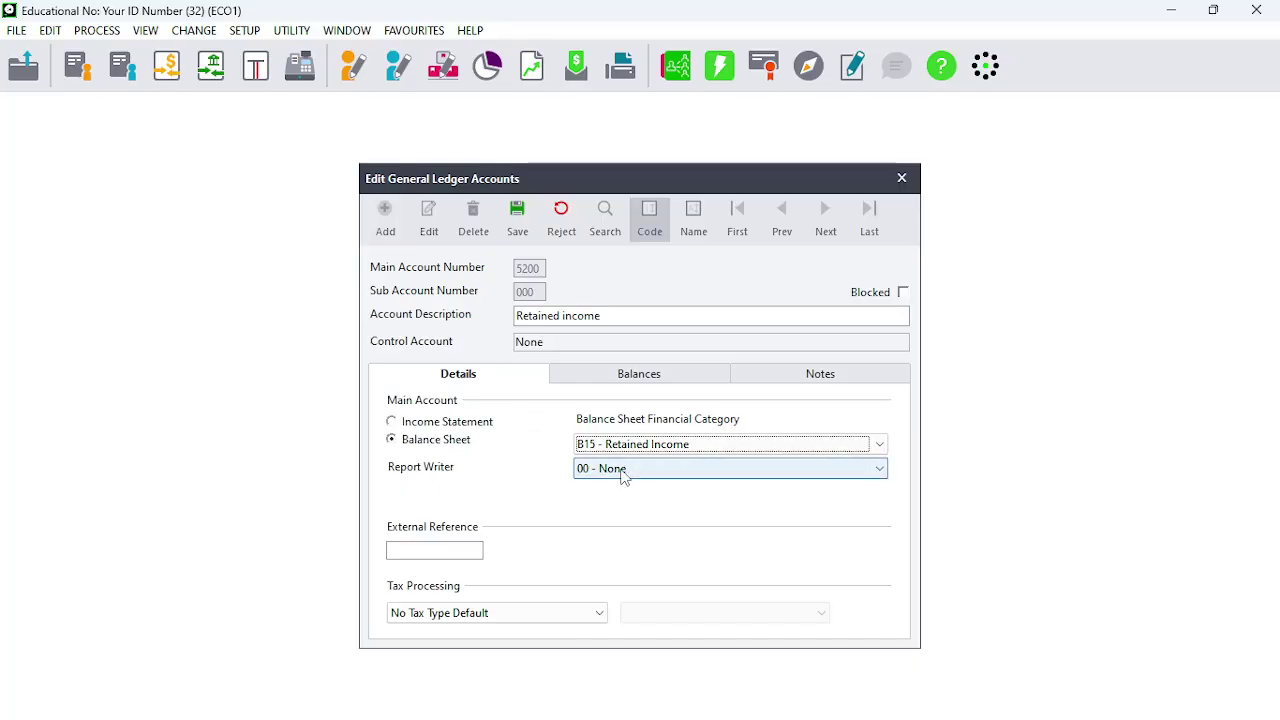
left_click(522, 222)
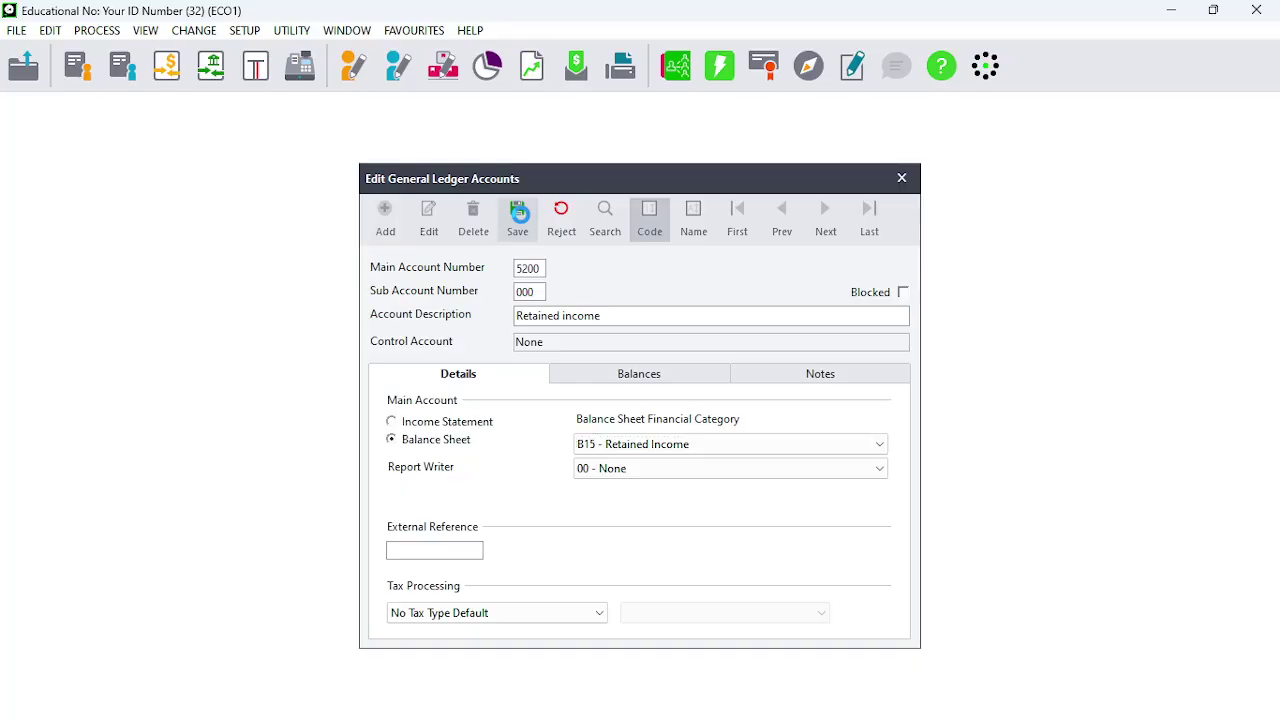
Step: Bring the Retained income account up for editing and display the list of general ledger accounts
left_click(428, 222)
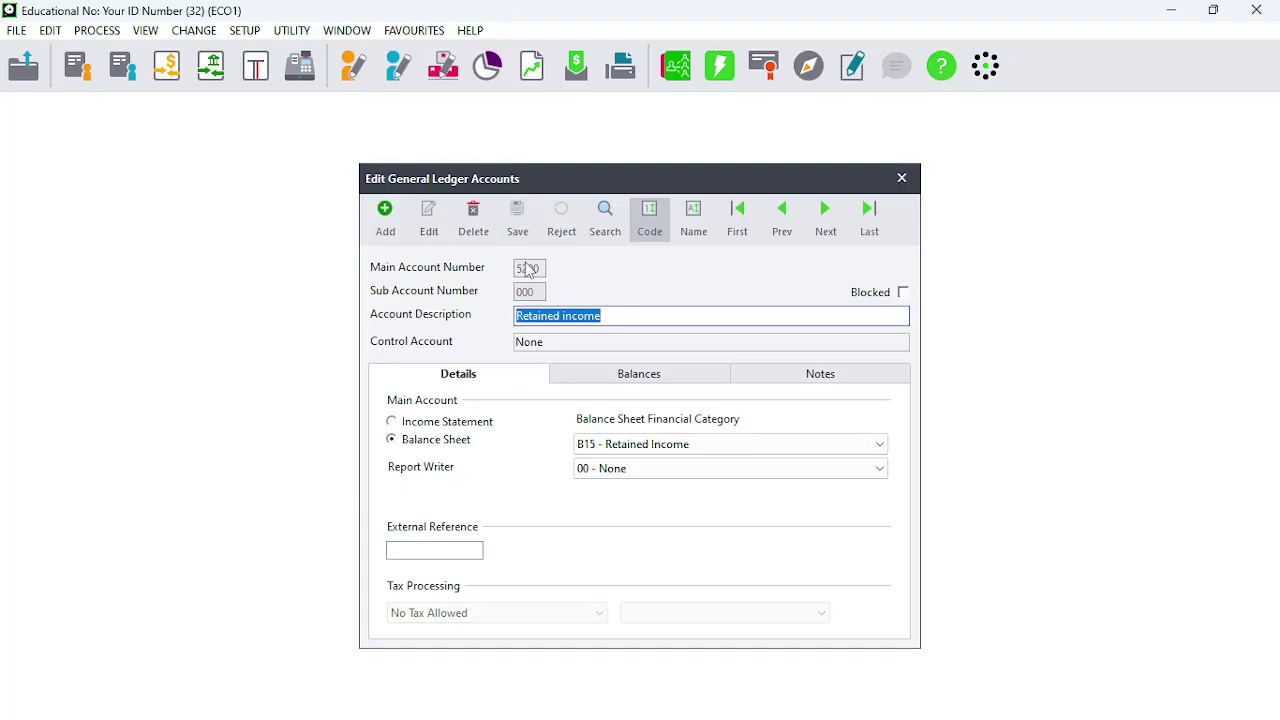
left_click(605, 210)
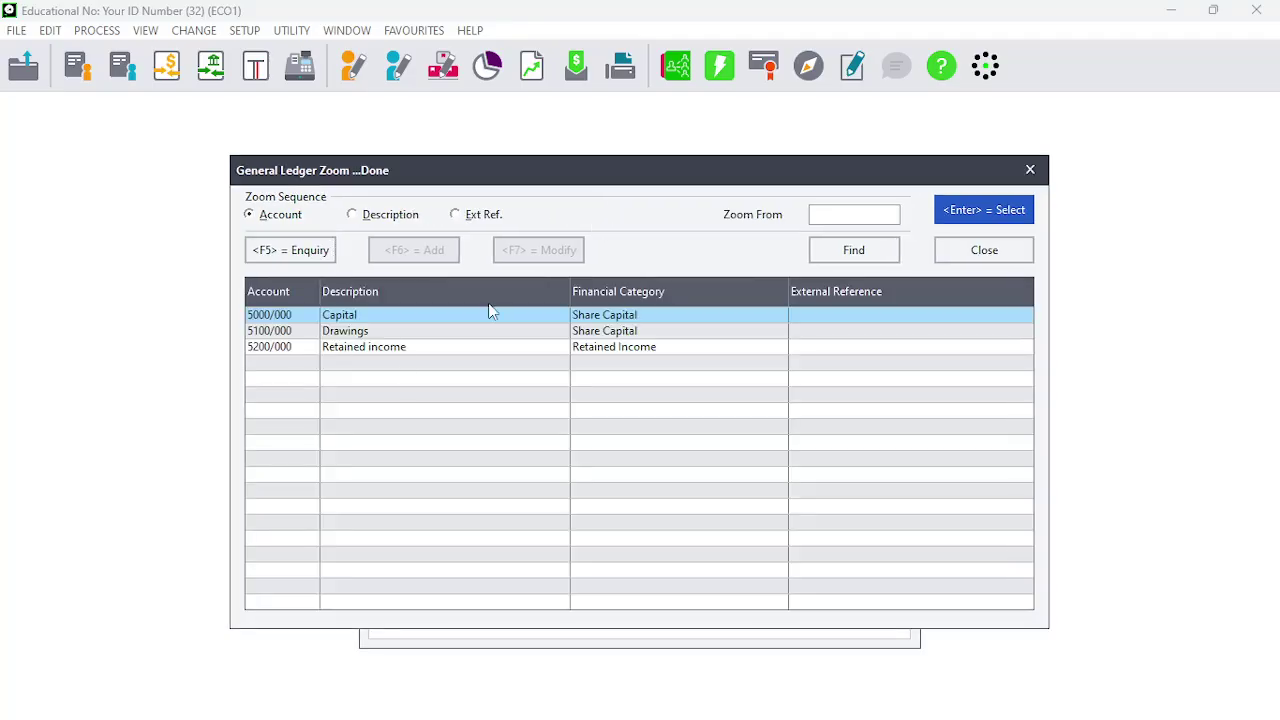
Step: Choose Retained income from the accounts list, set its Report Writer to 01 - Capital, and save the account
left_click(413, 350)
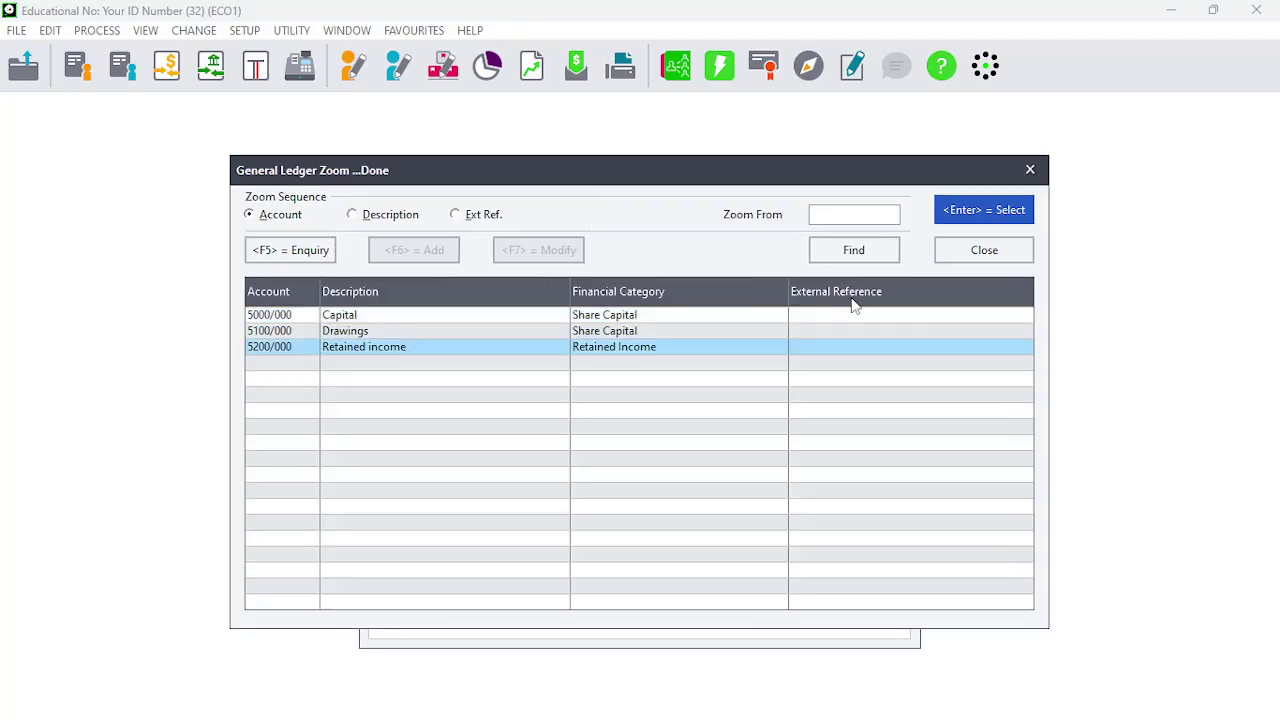
left_click(980, 211)
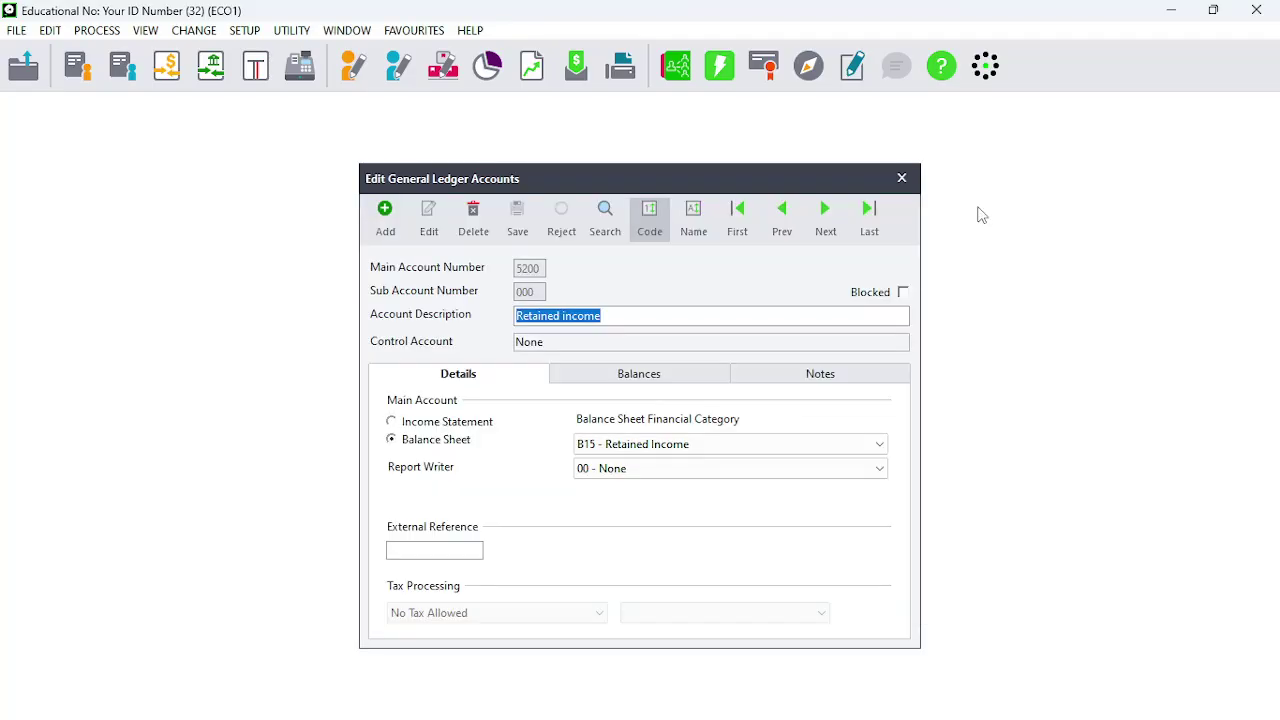
left_click(643, 478)
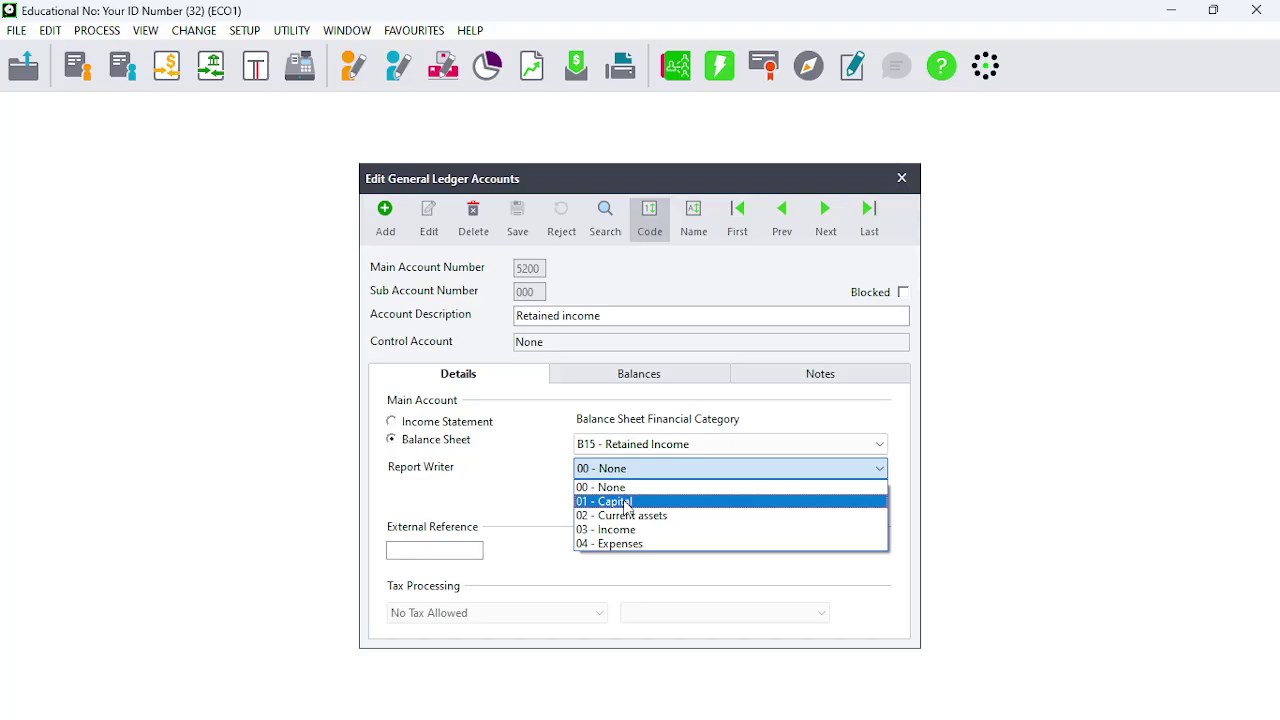
left_click(627, 501)
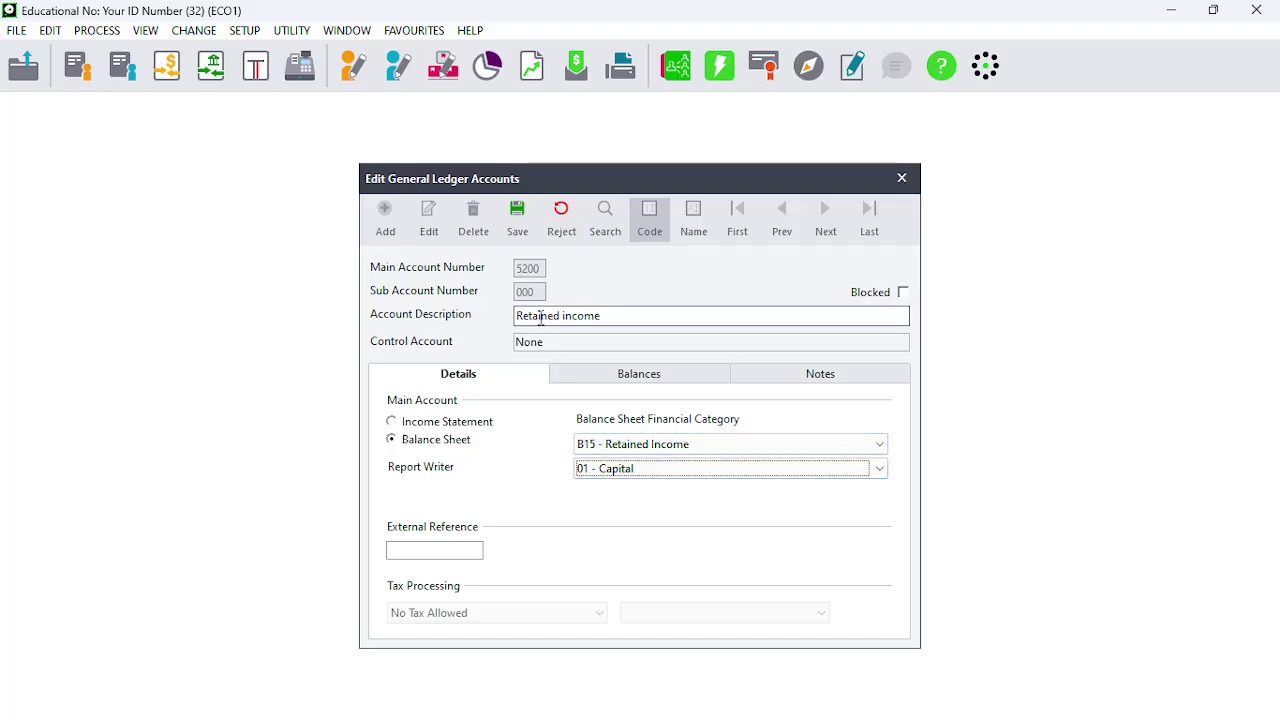
left_click(521, 219)
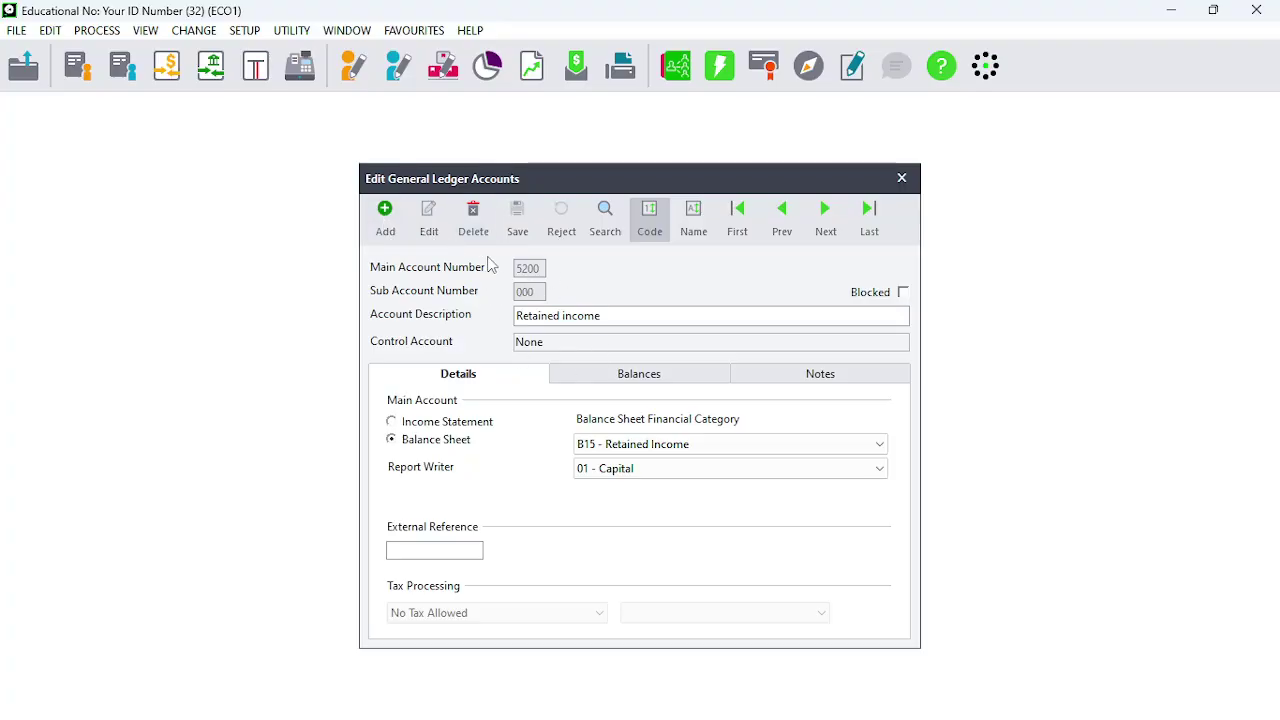
Step: Add and save balance sheet account 7500 "Inventory" with financial category B50 - Inventory and Report Writer 02 - Current assets
left_click(389, 220)
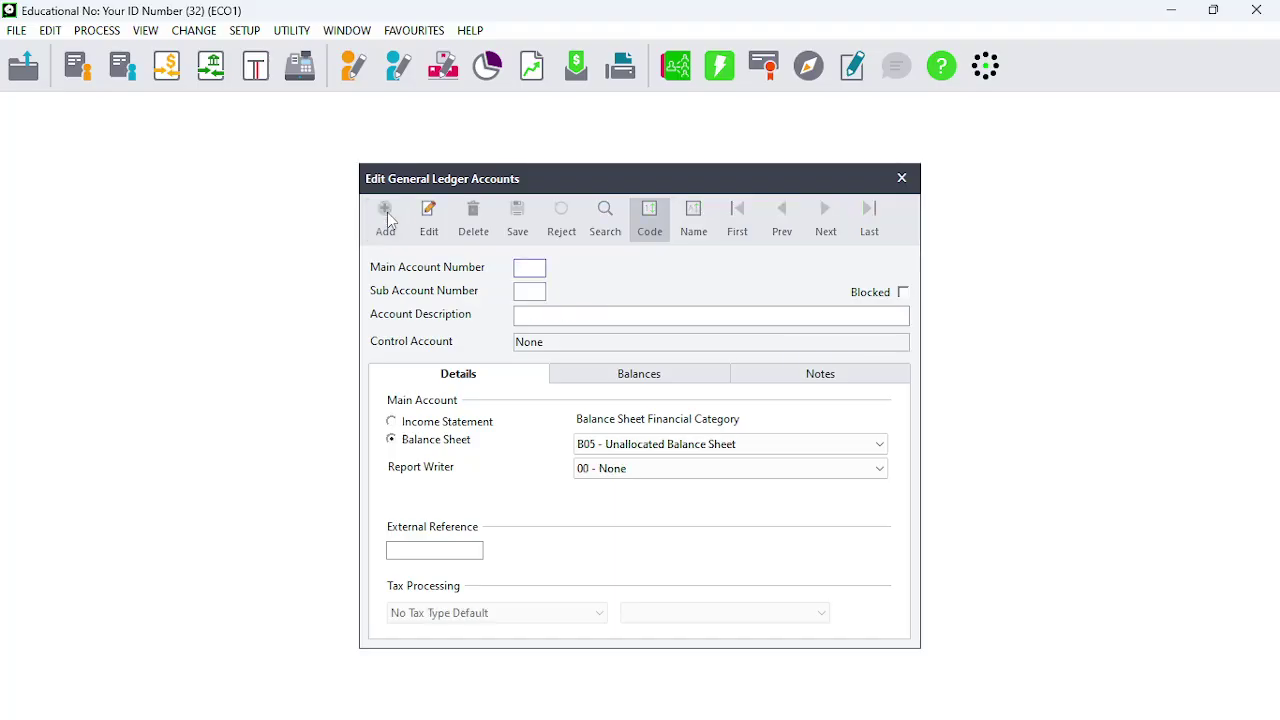
type("7500")
left_click(520, 316)
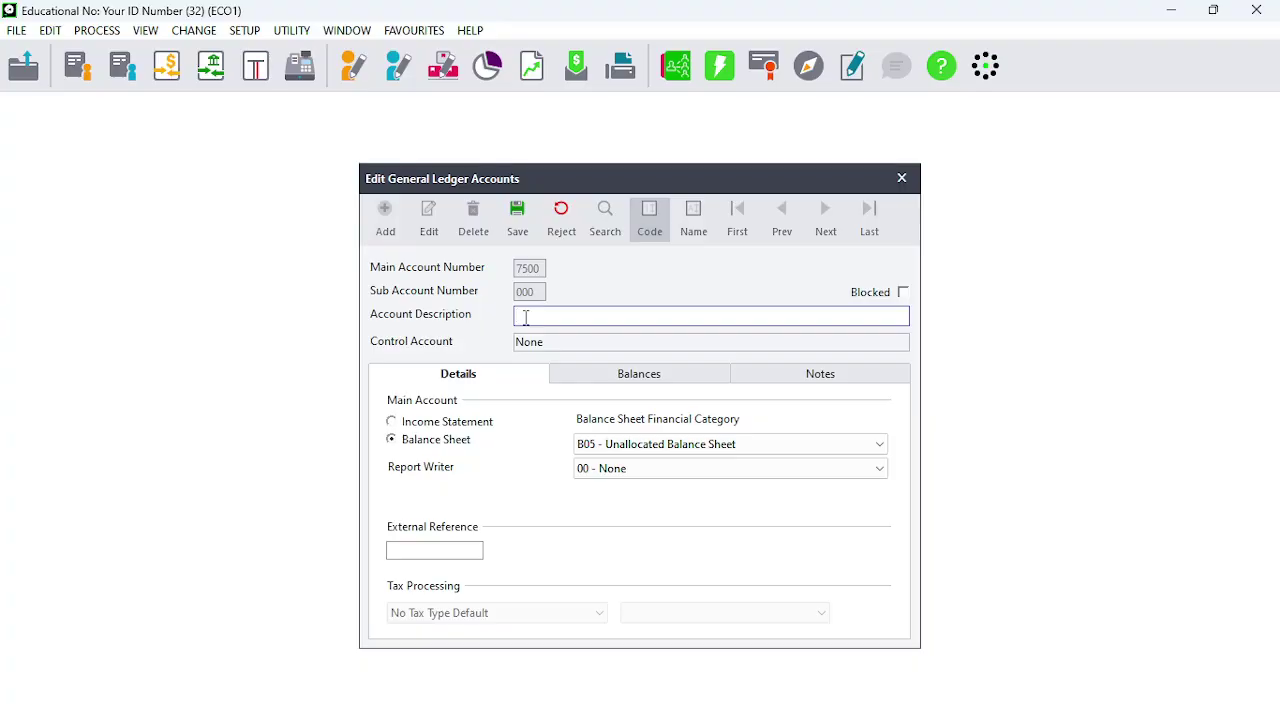
type("Inventory")
left_click(632, 447)
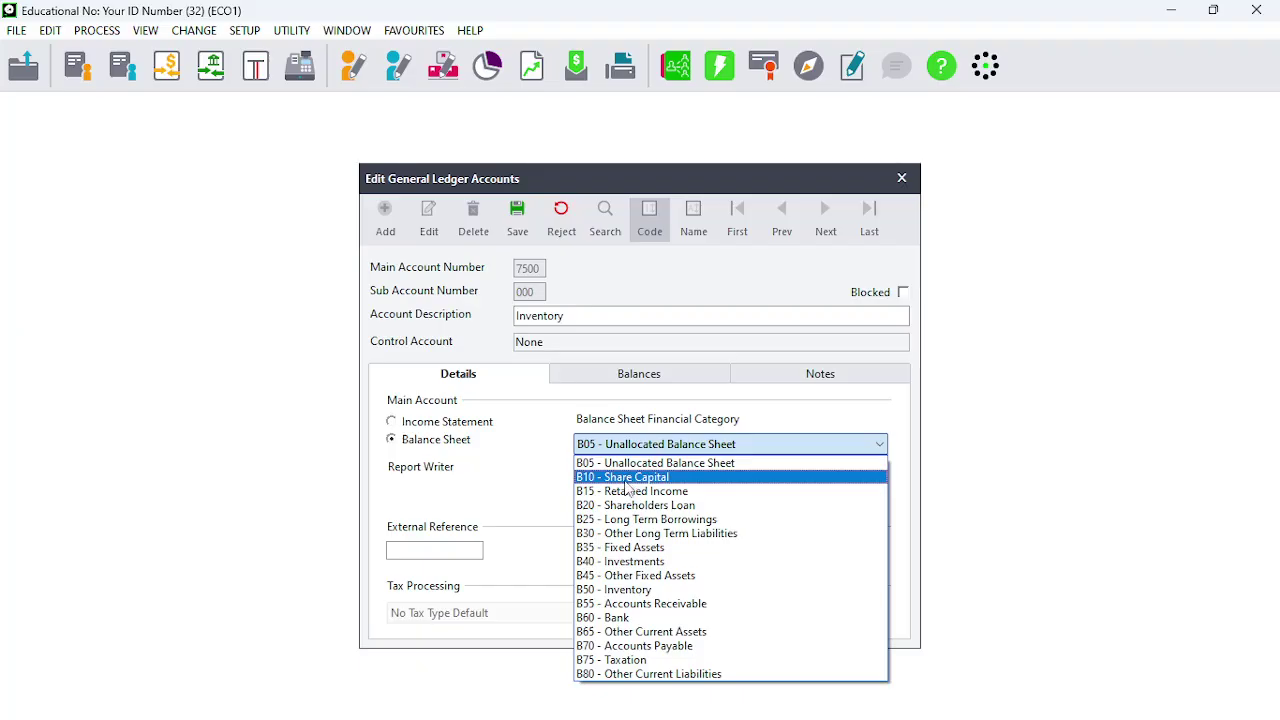
left_click(638, 590)
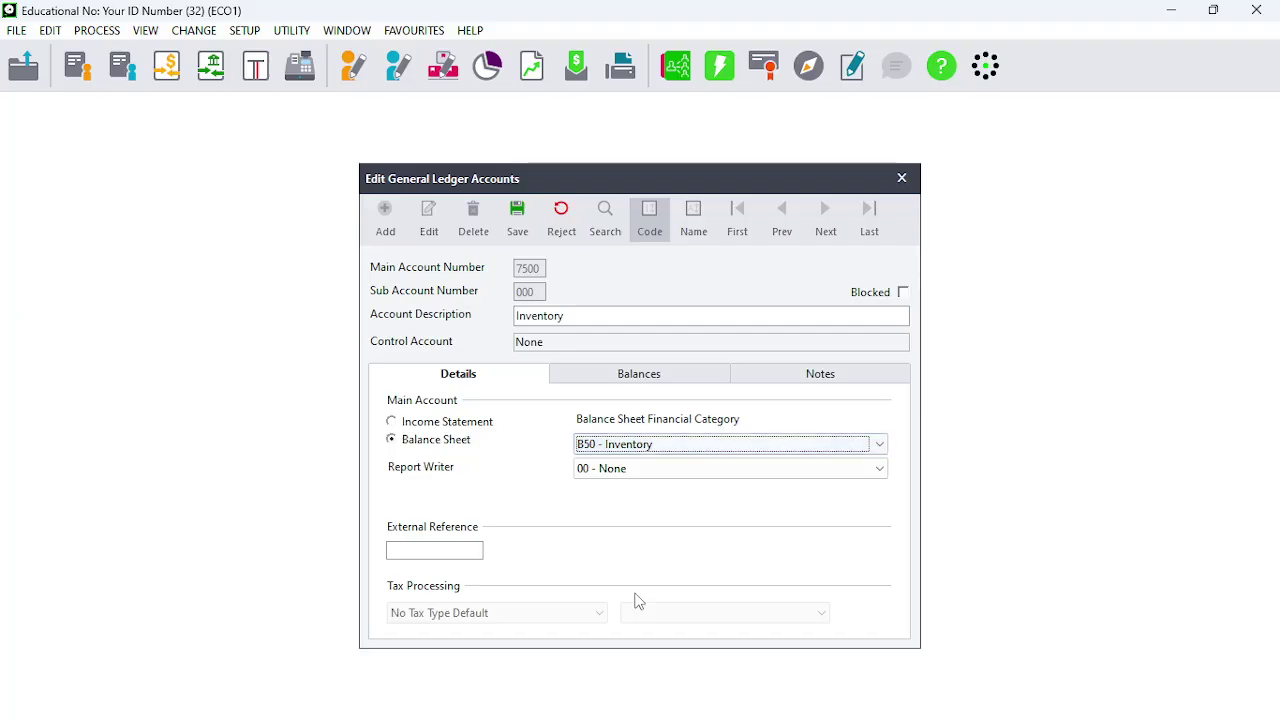
left_click(668, 472)
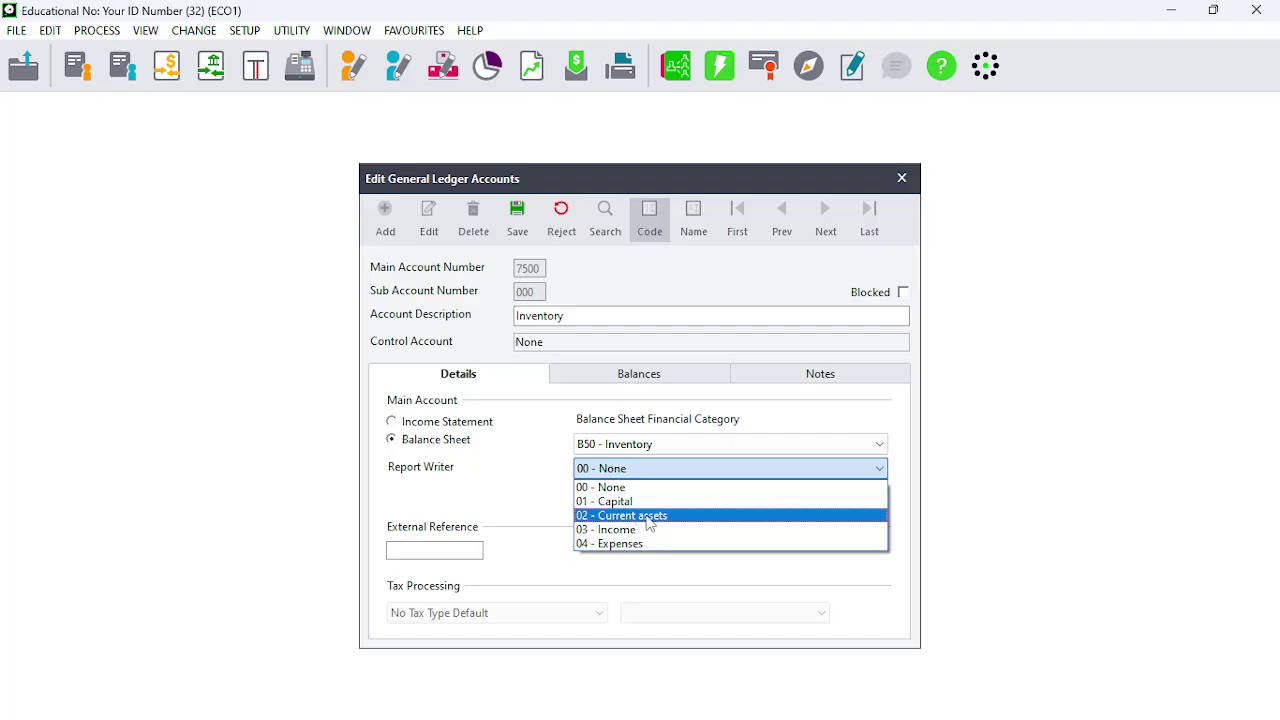
left_click(648, 516)
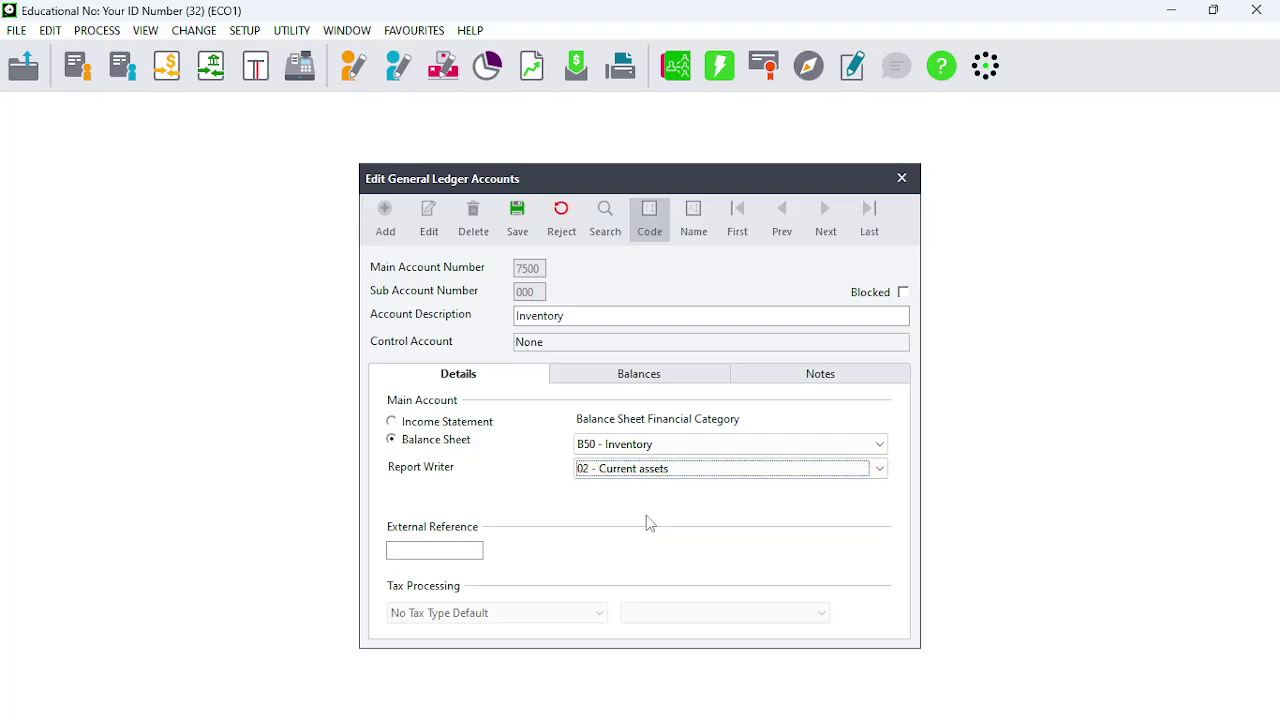
left_click(525, 218)
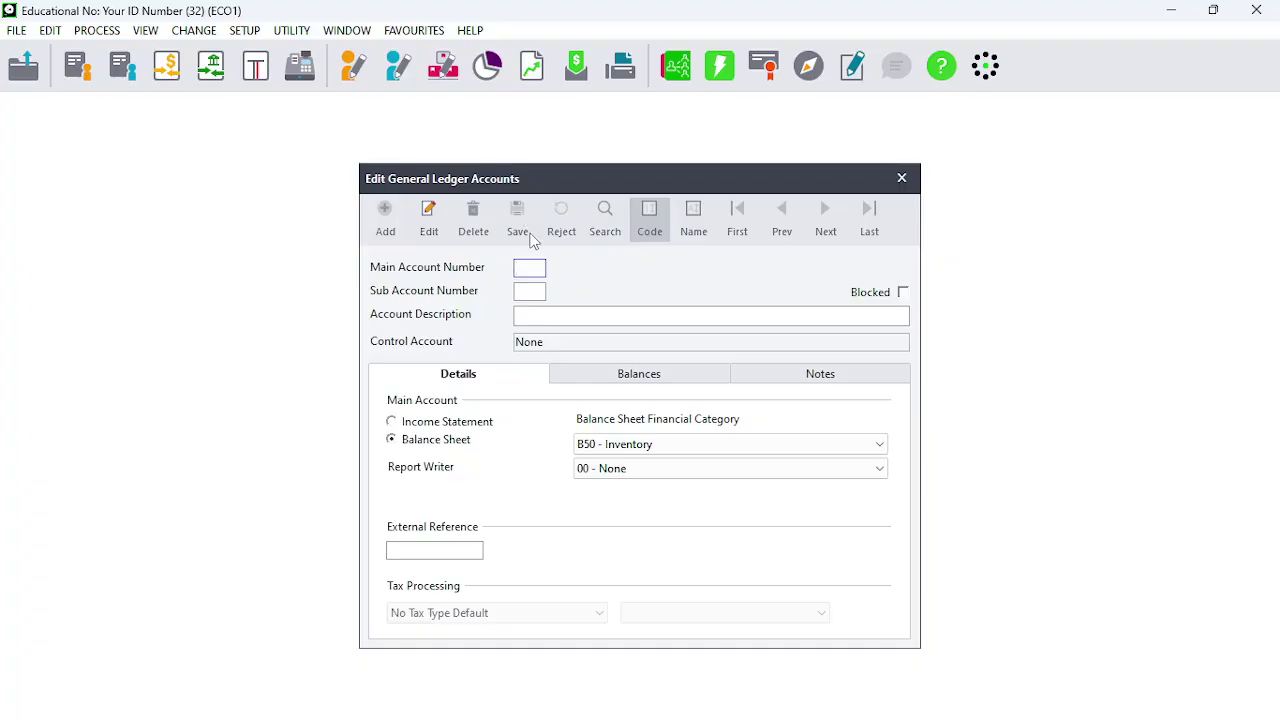
Step: Add and save balance sheet account 8000 "Trade receivables" with financial category B55 - Accounts Receivable and Report Writer 02 - Current assets
type("8000")
key("Tab")
type("Trad")
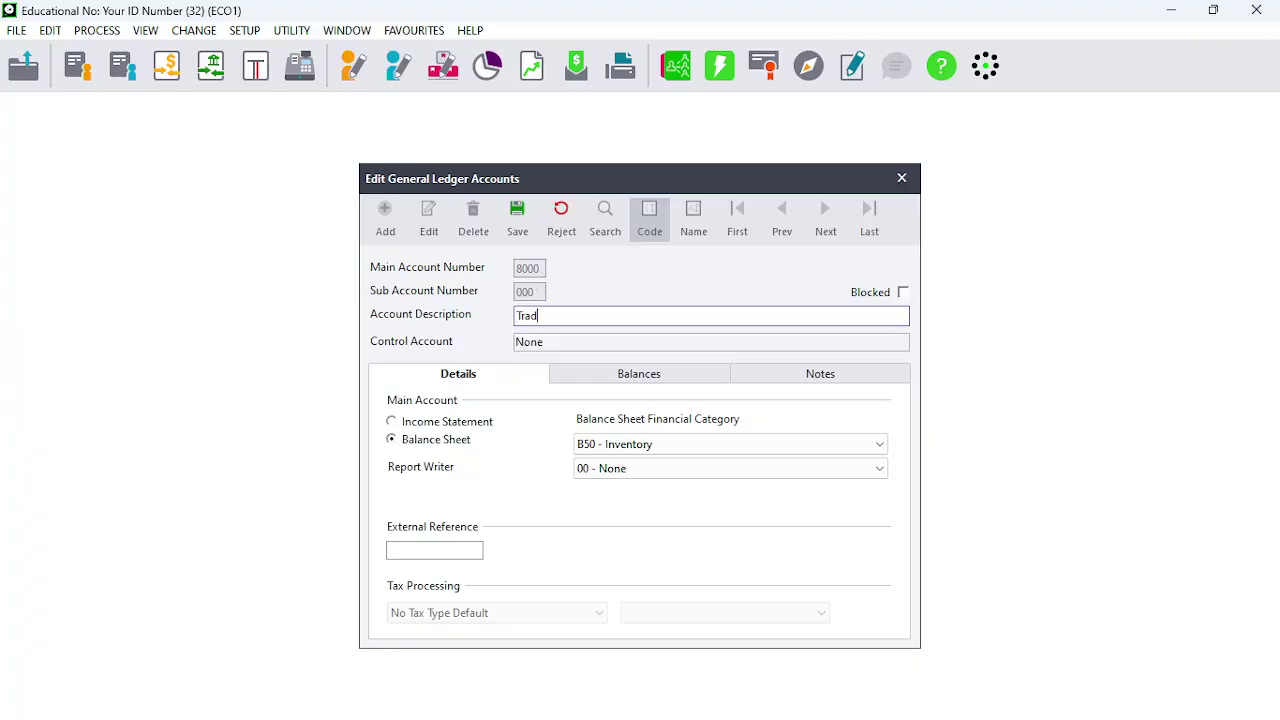
type("e rece")
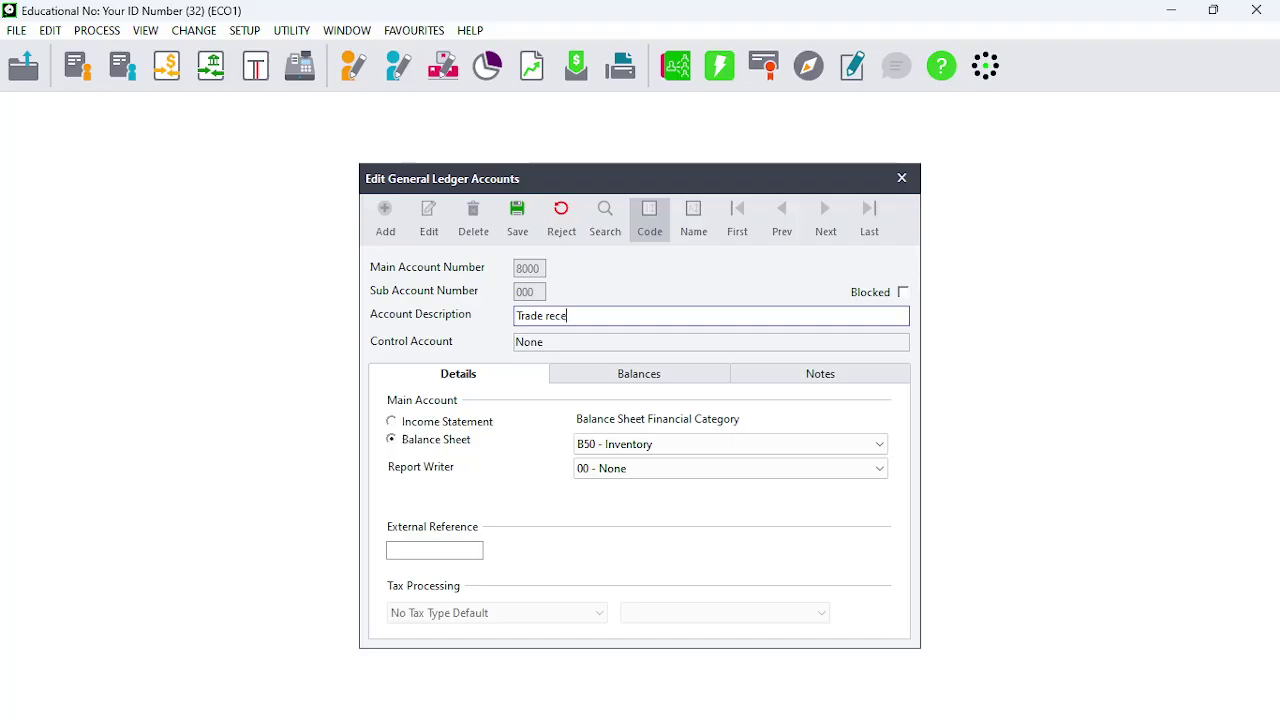
type("ivables")
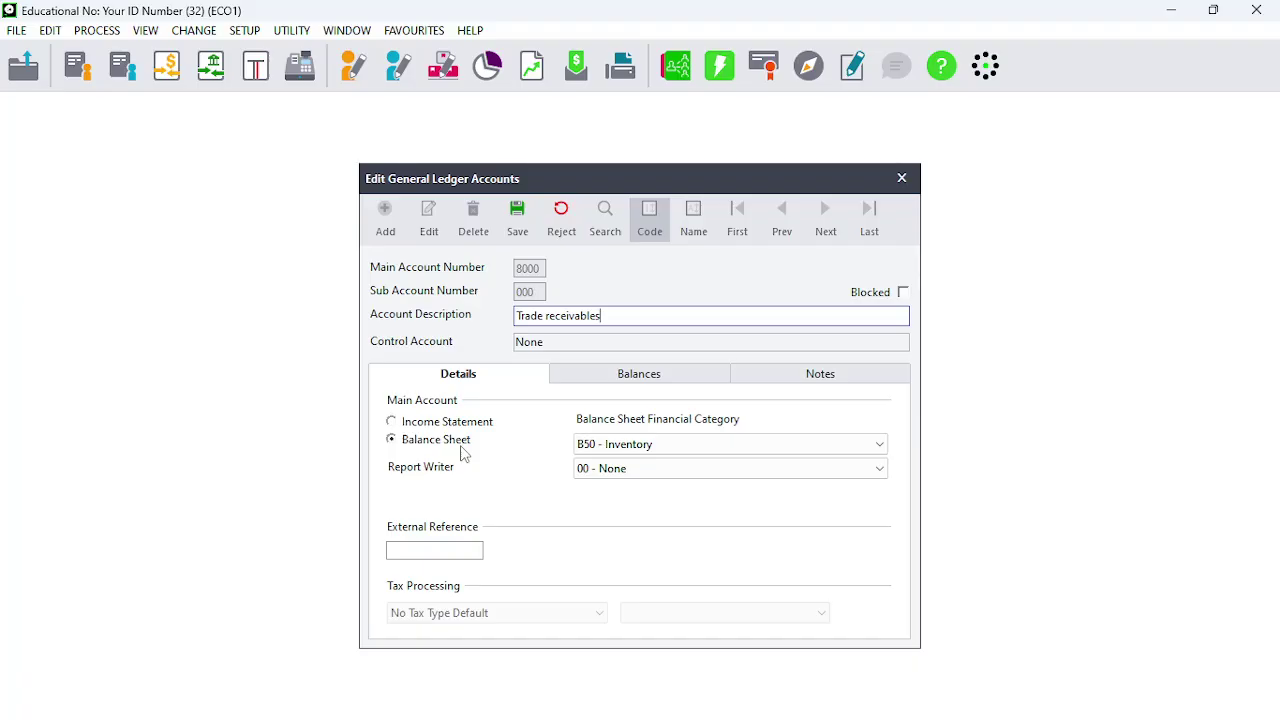
left_click(679, 453)
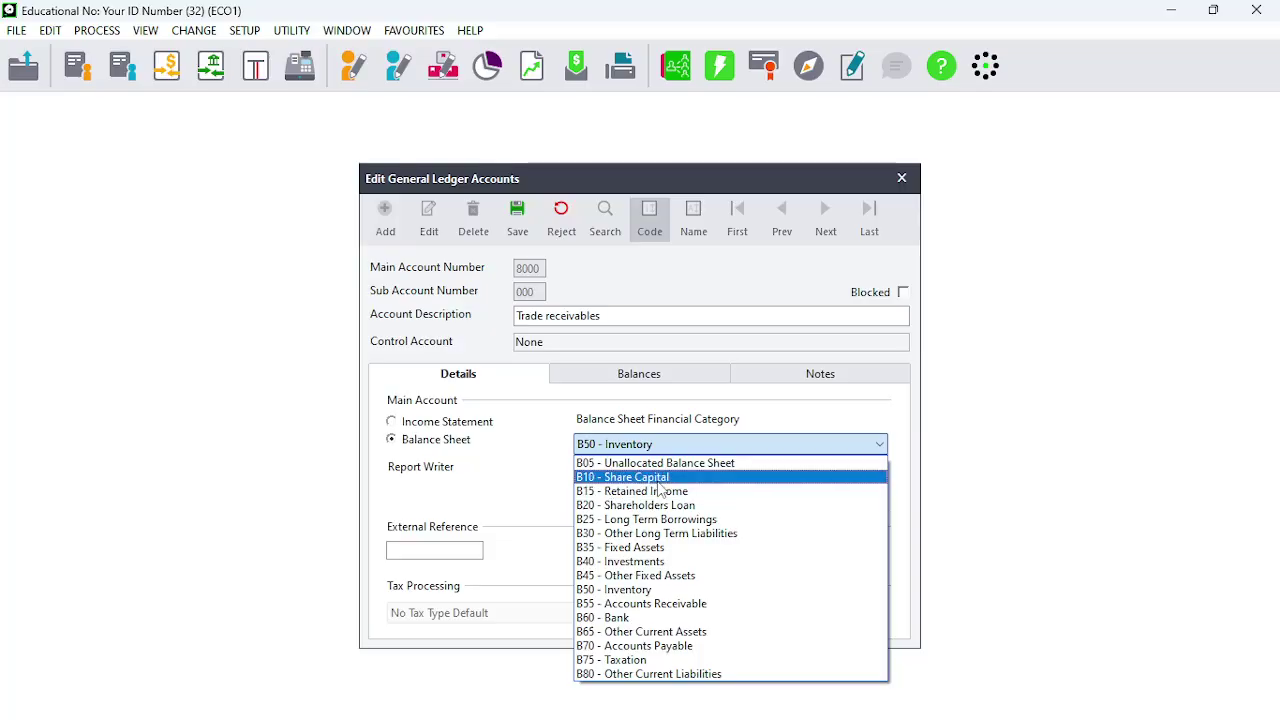
left_click(675, 605)
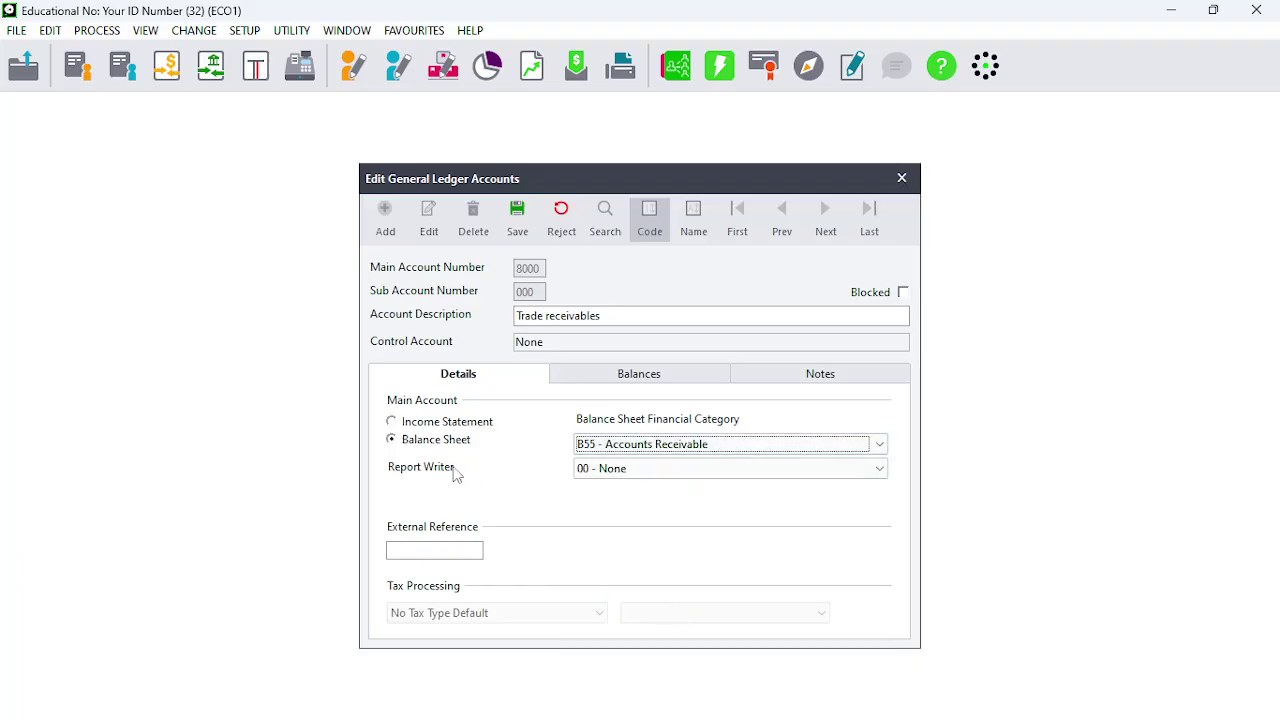
left_click(632, 474)
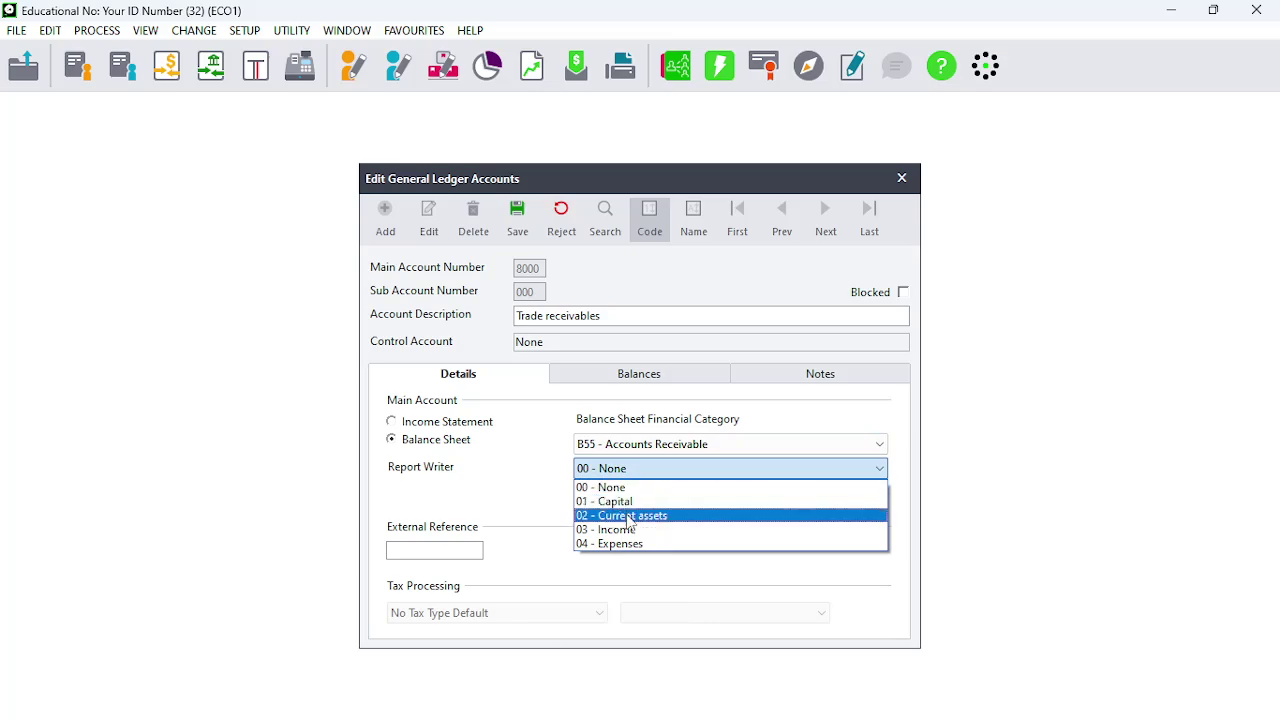
left_click(629, 516)
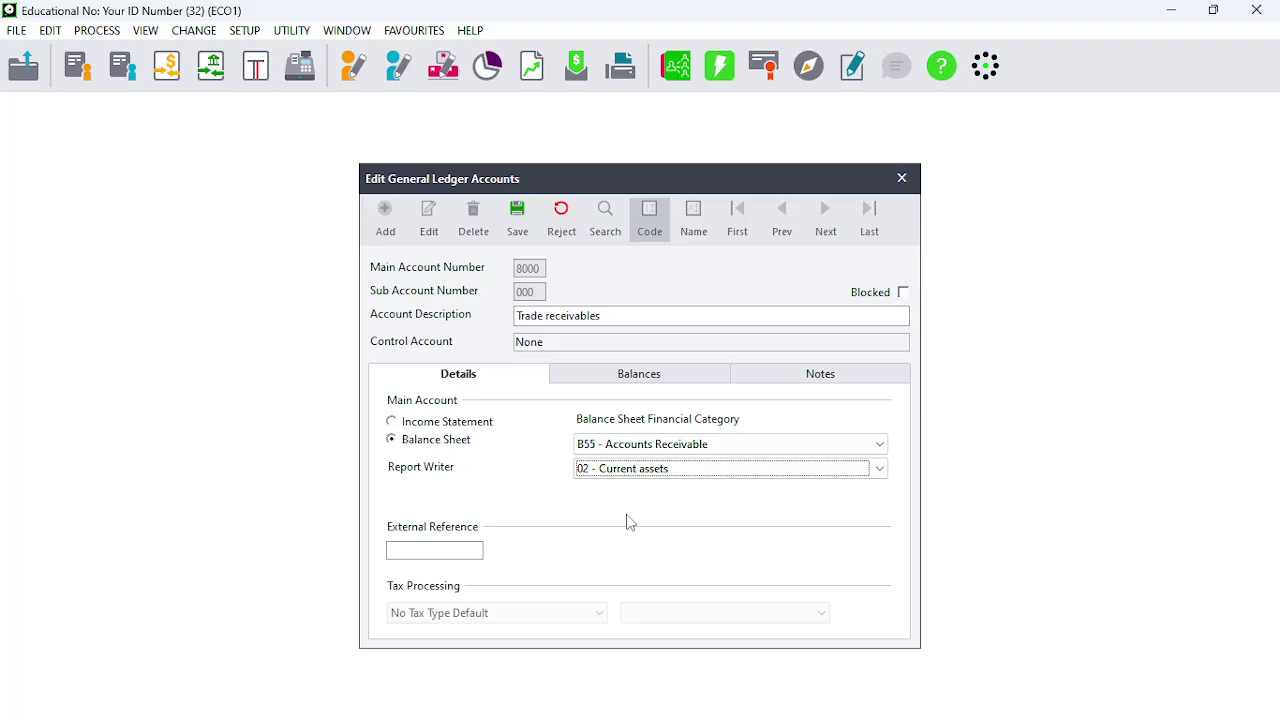
left_click(517, 215)
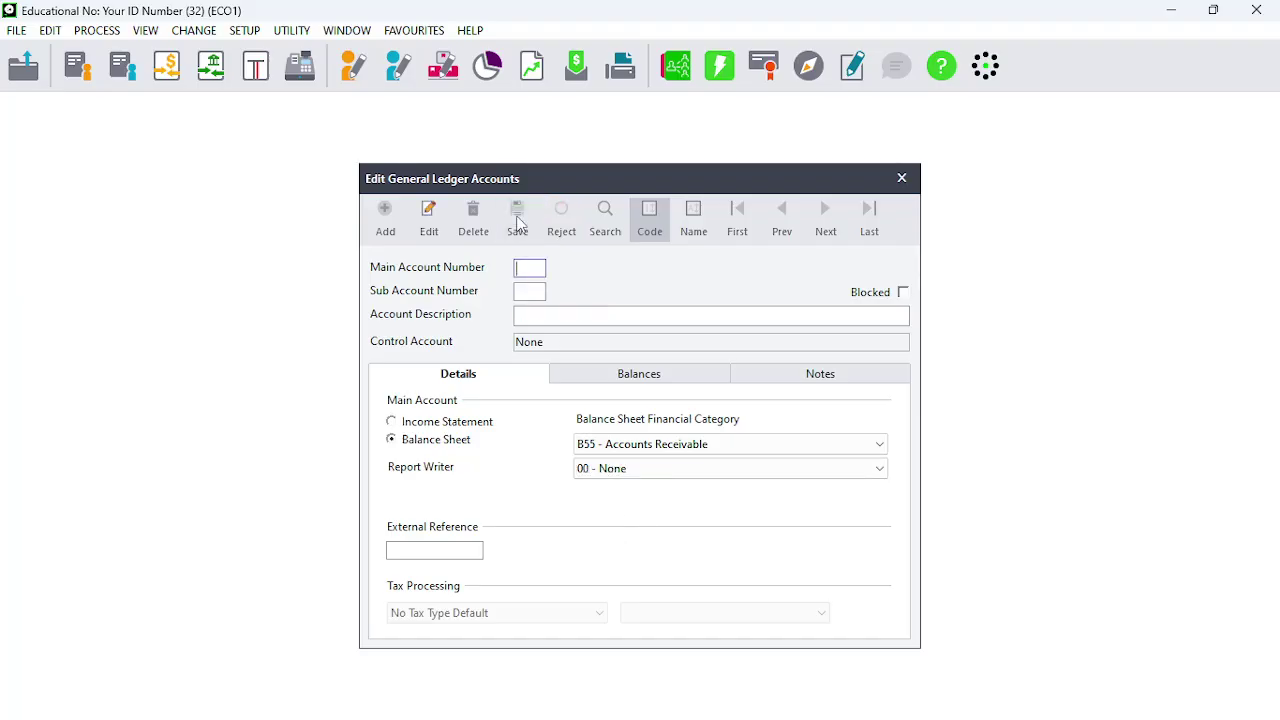
Step: Add and save income statement account 2000 "Commission received" with financial category I20 - Other Income and Report Writer 03 - Income
type("2000")
key("Tab")
key("Tab")
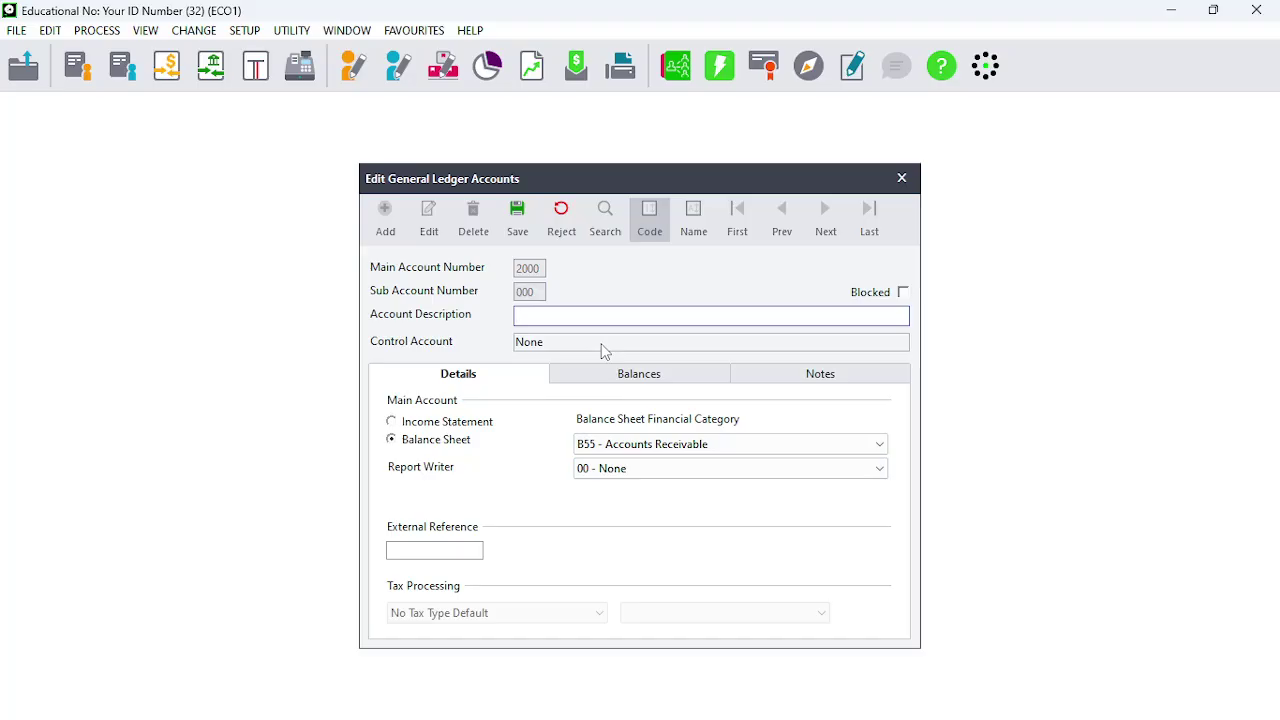
type("Commission received")
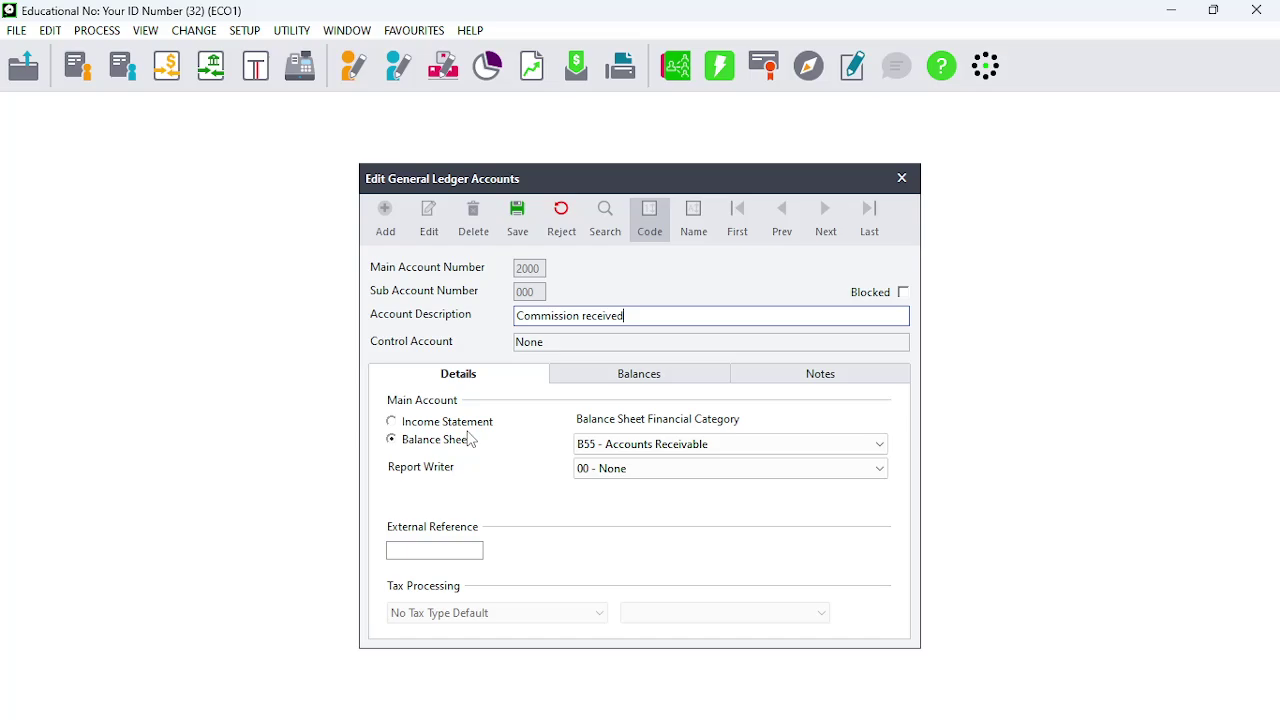
left_click(406, 429)
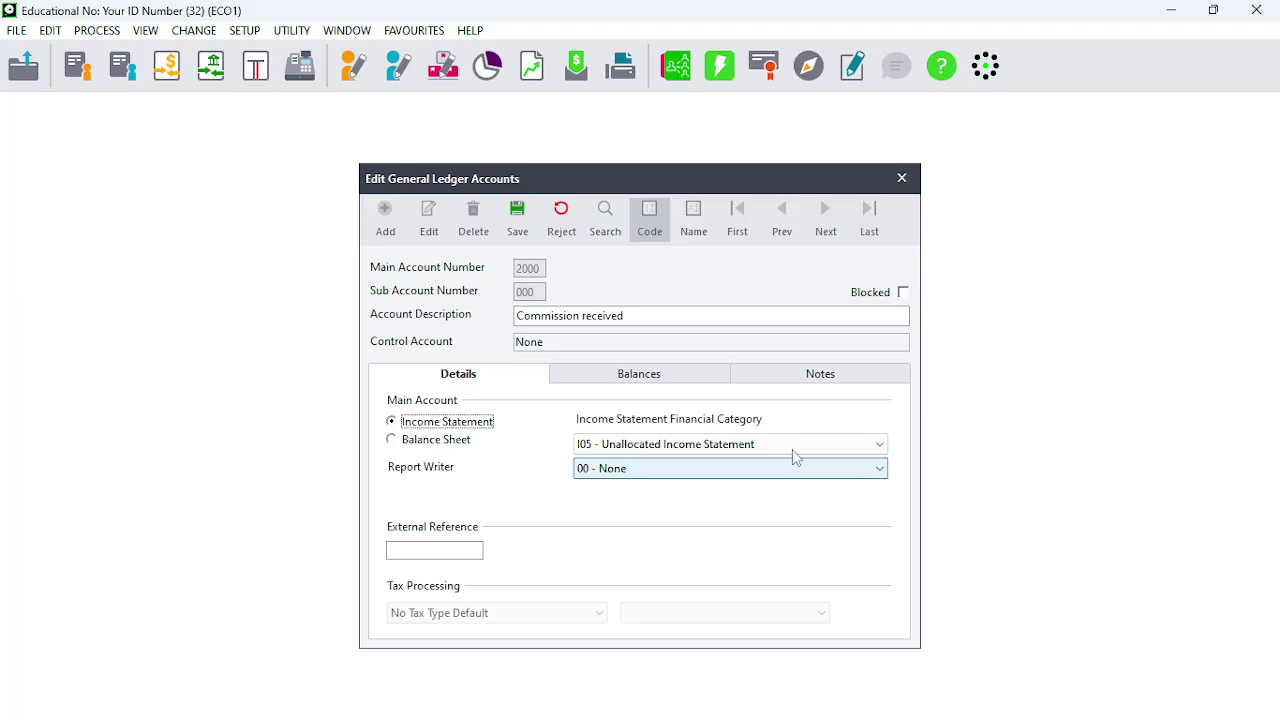
left_click(866, 448)
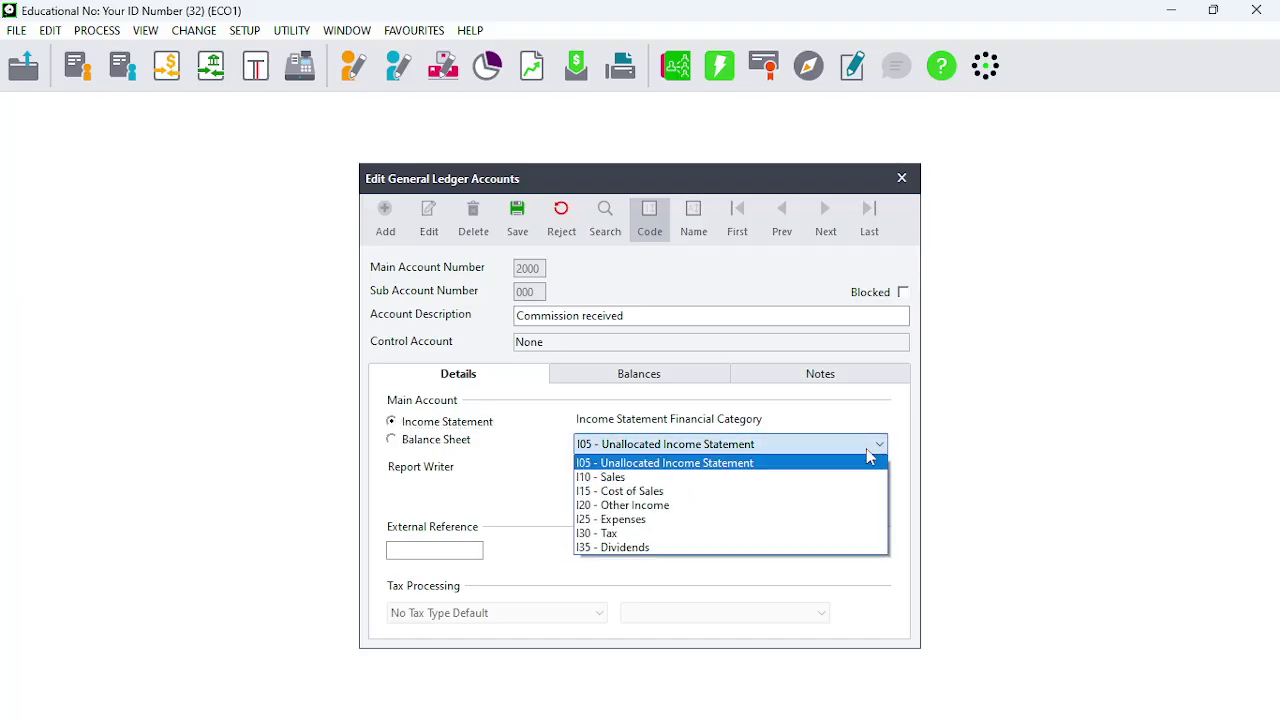
left_click(646, 510)
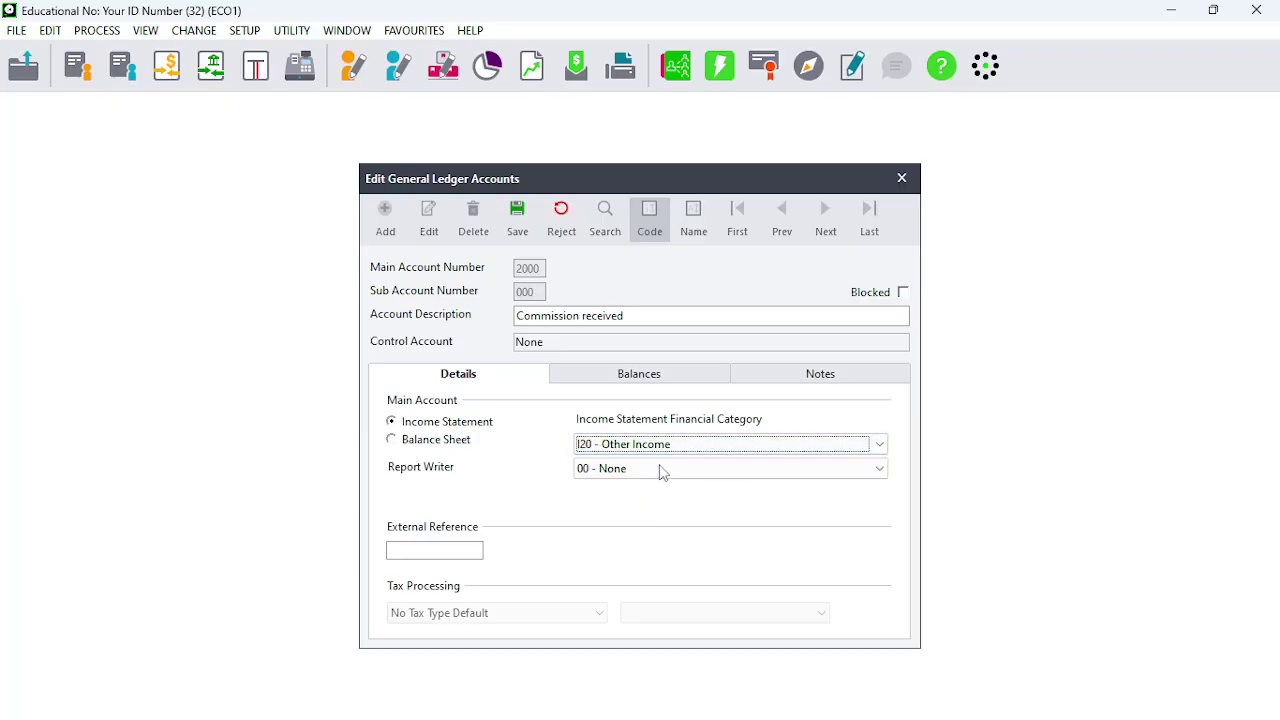
left_click(663, 470)
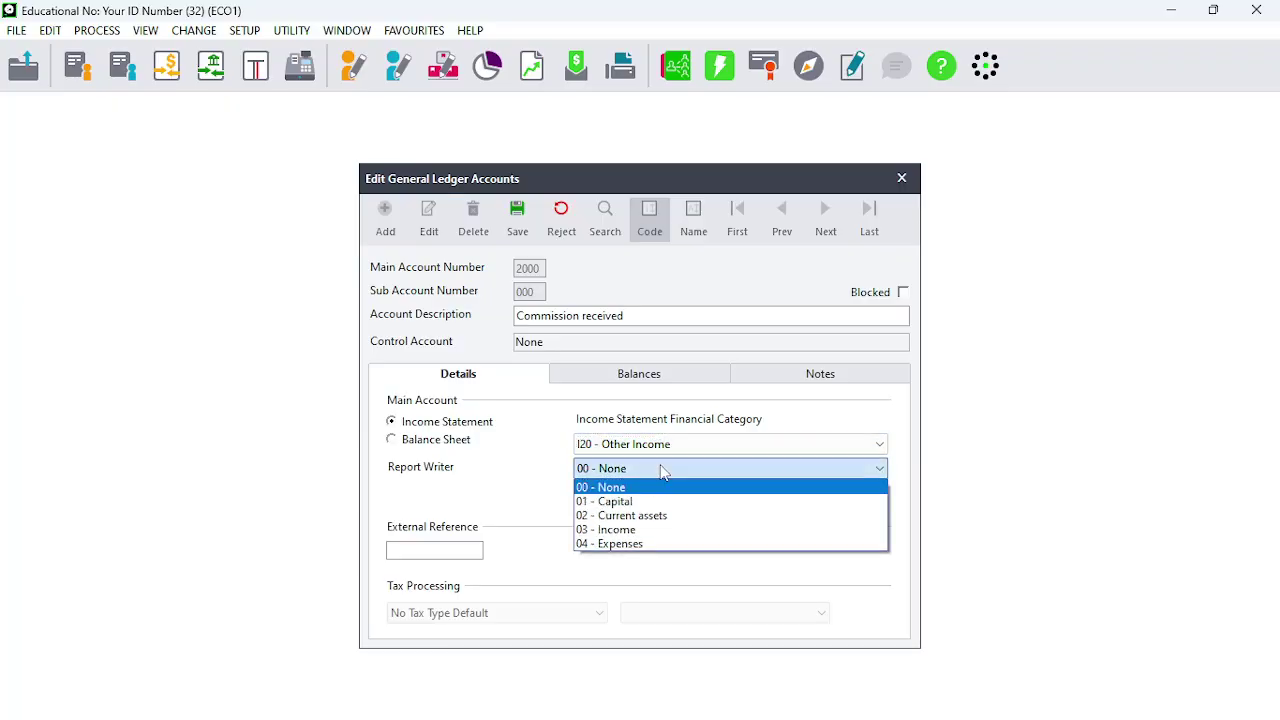
left_click(622, 536)
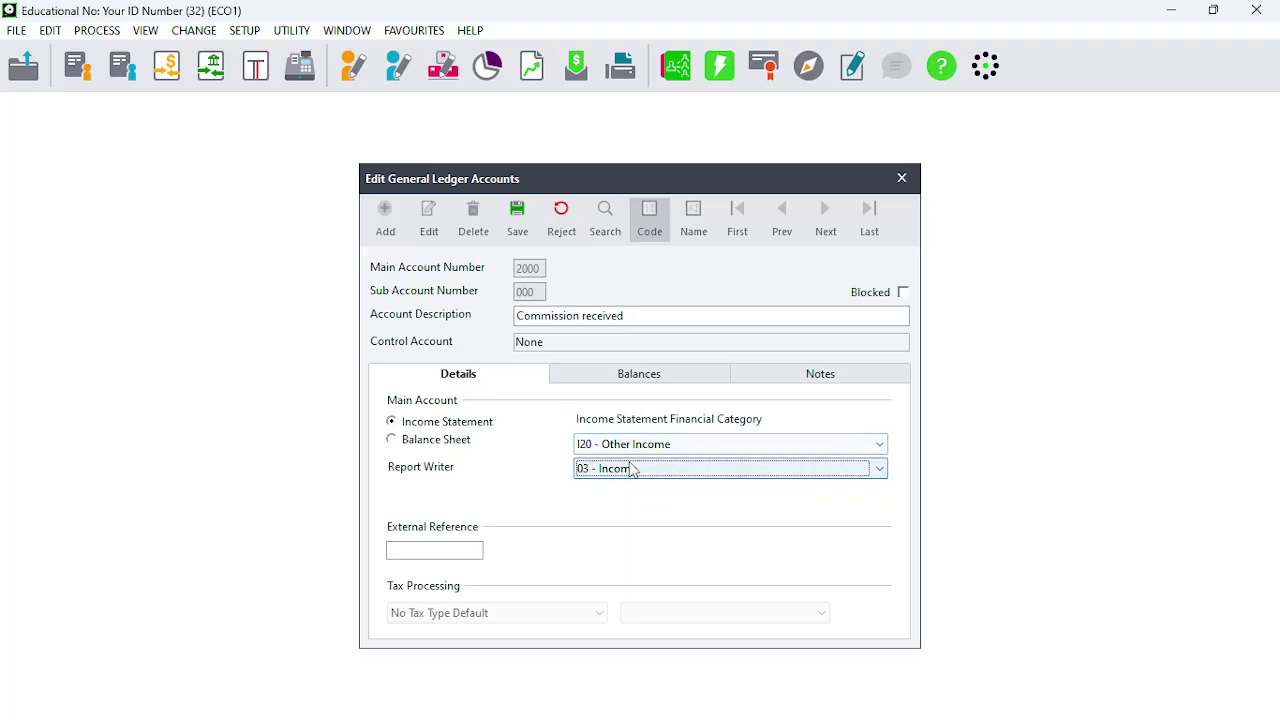
left_click(521, 218)
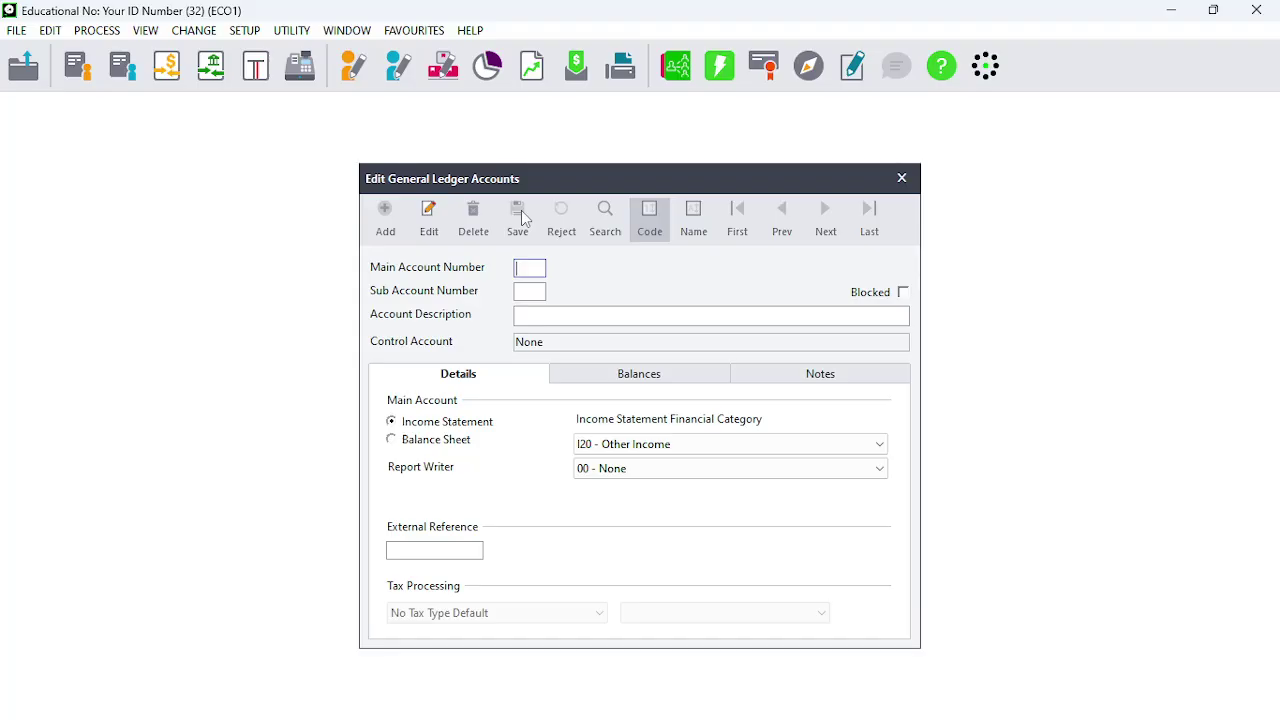
type("2000")
key("Tab")
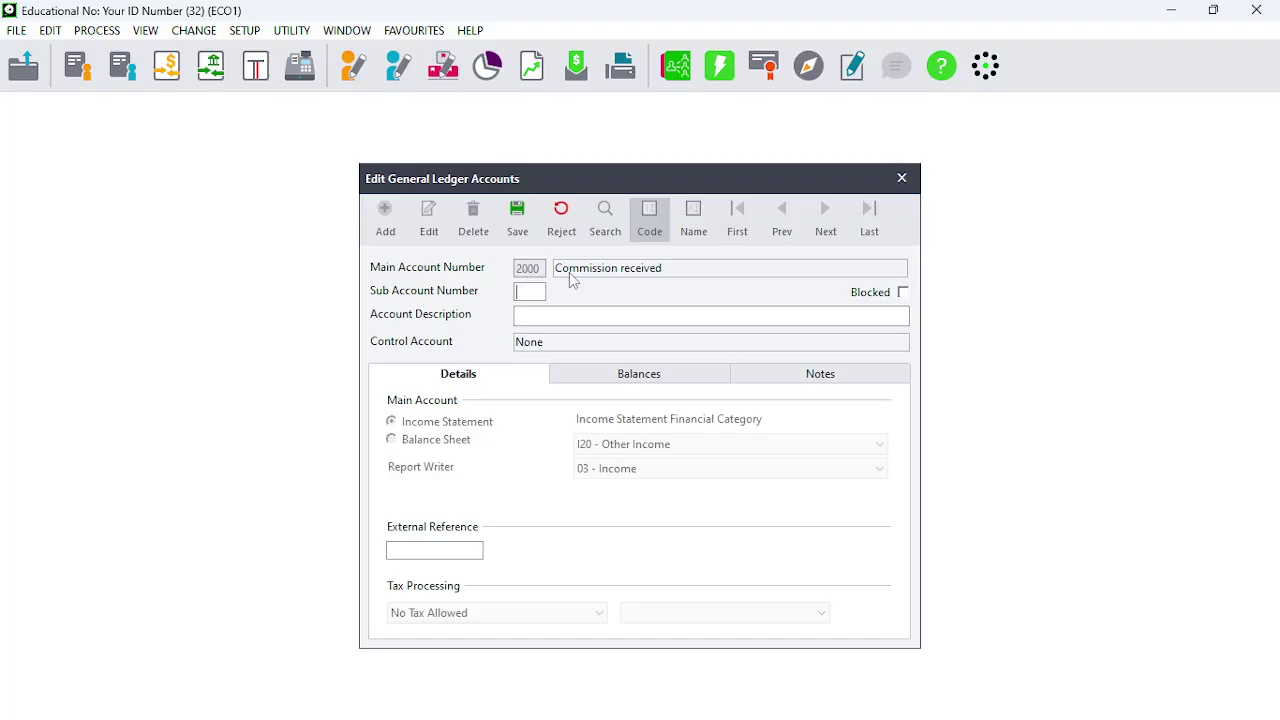
left_click(557, 226)
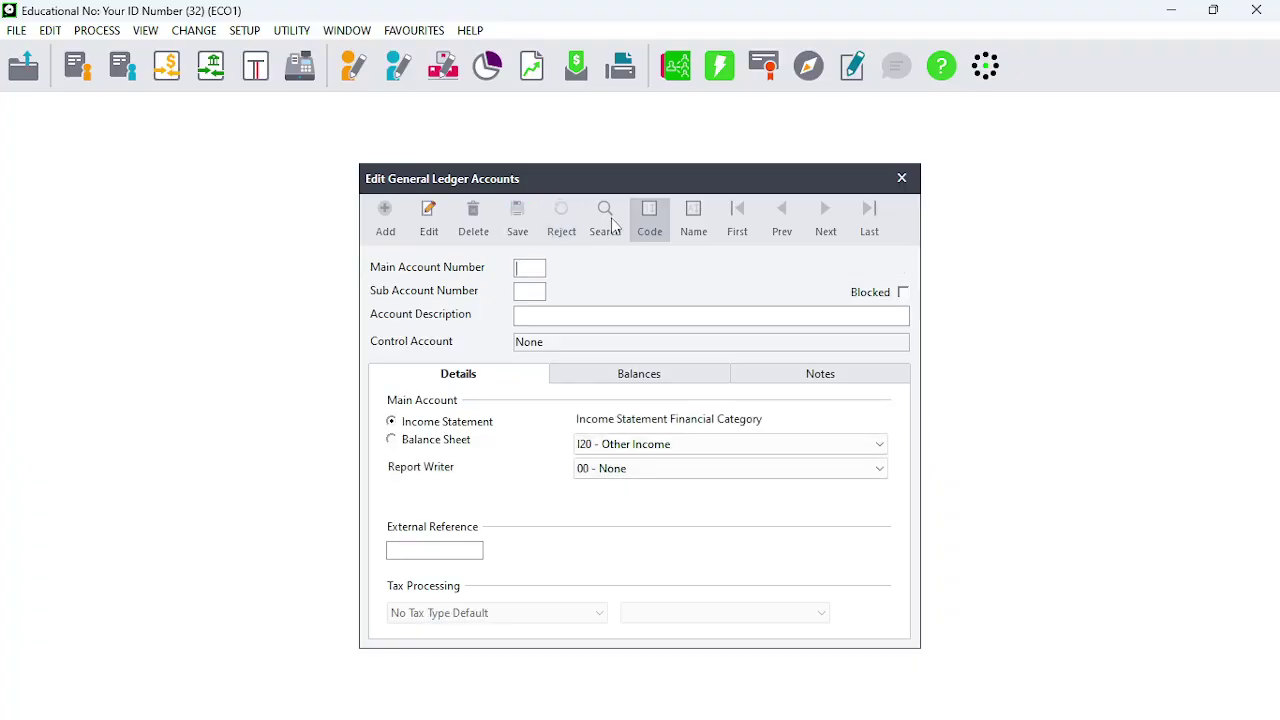
Step: Bring up account 2000 for editing, change its description to "Services rendered - Aircons", and save the account
left_click(431, 216)
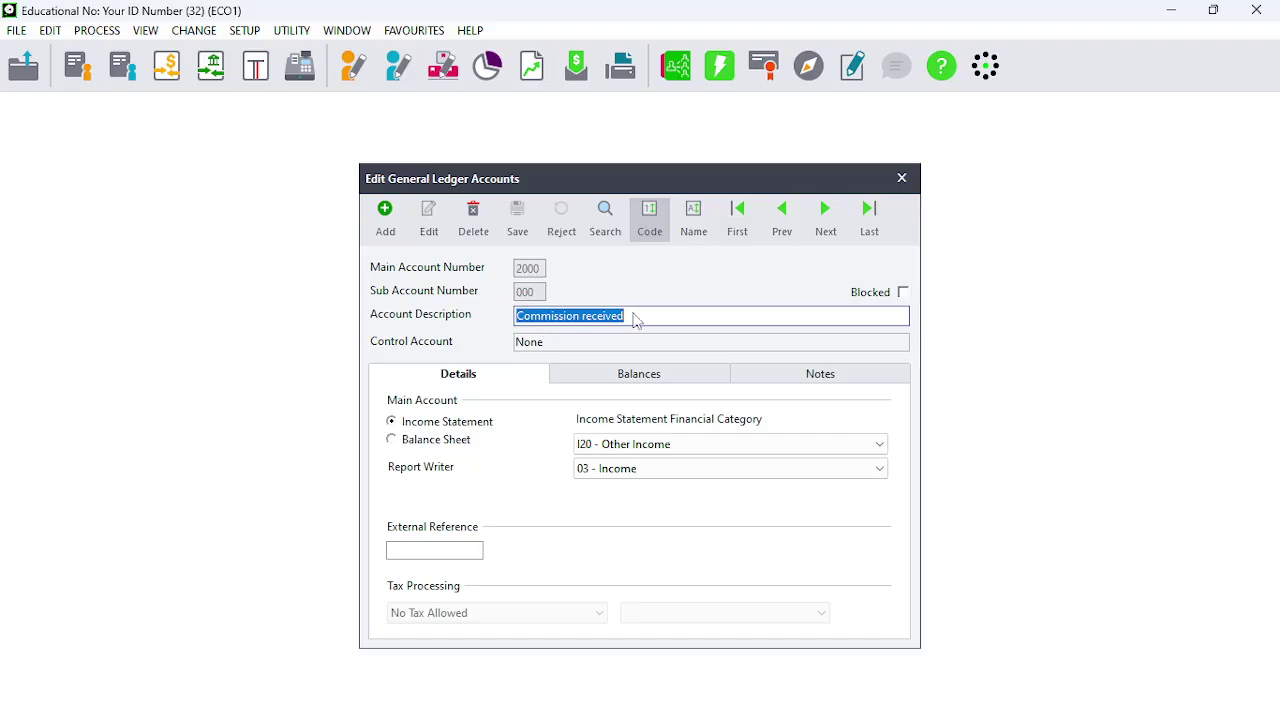
key("BackSpace")
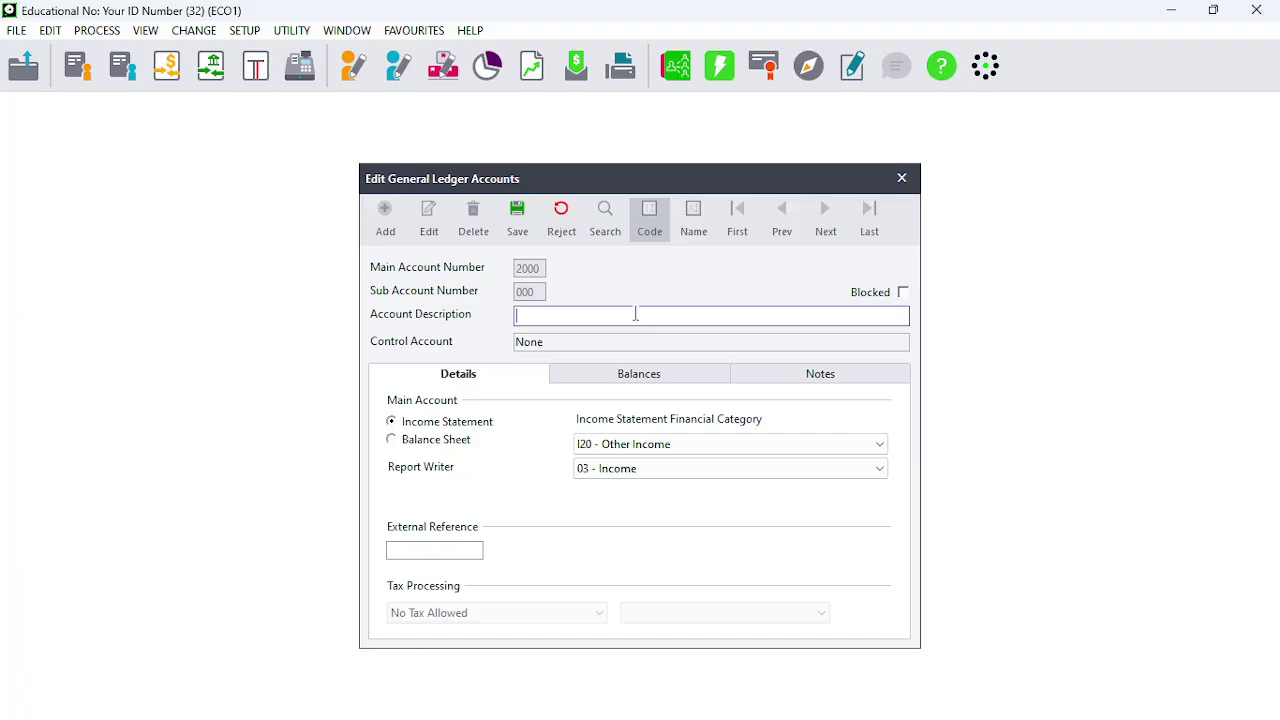
type("Services rendered - Aircons")
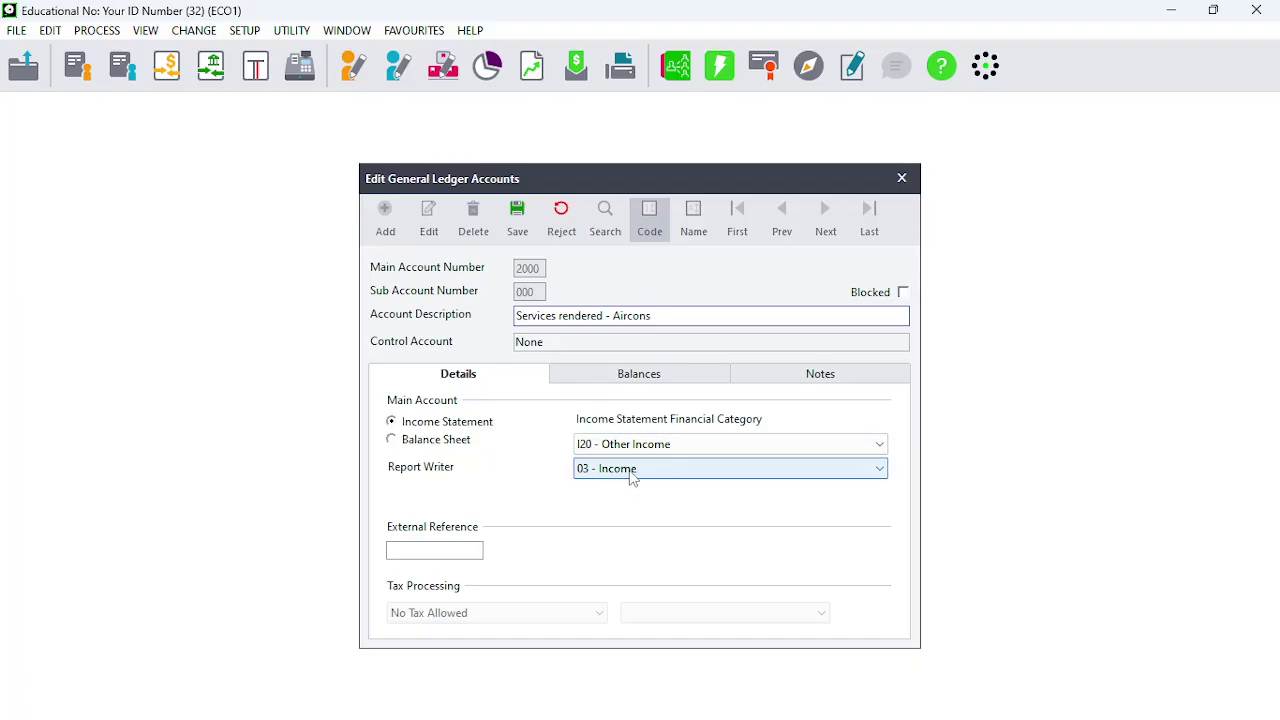
left_click(516, 218)
left_click(514, 210)
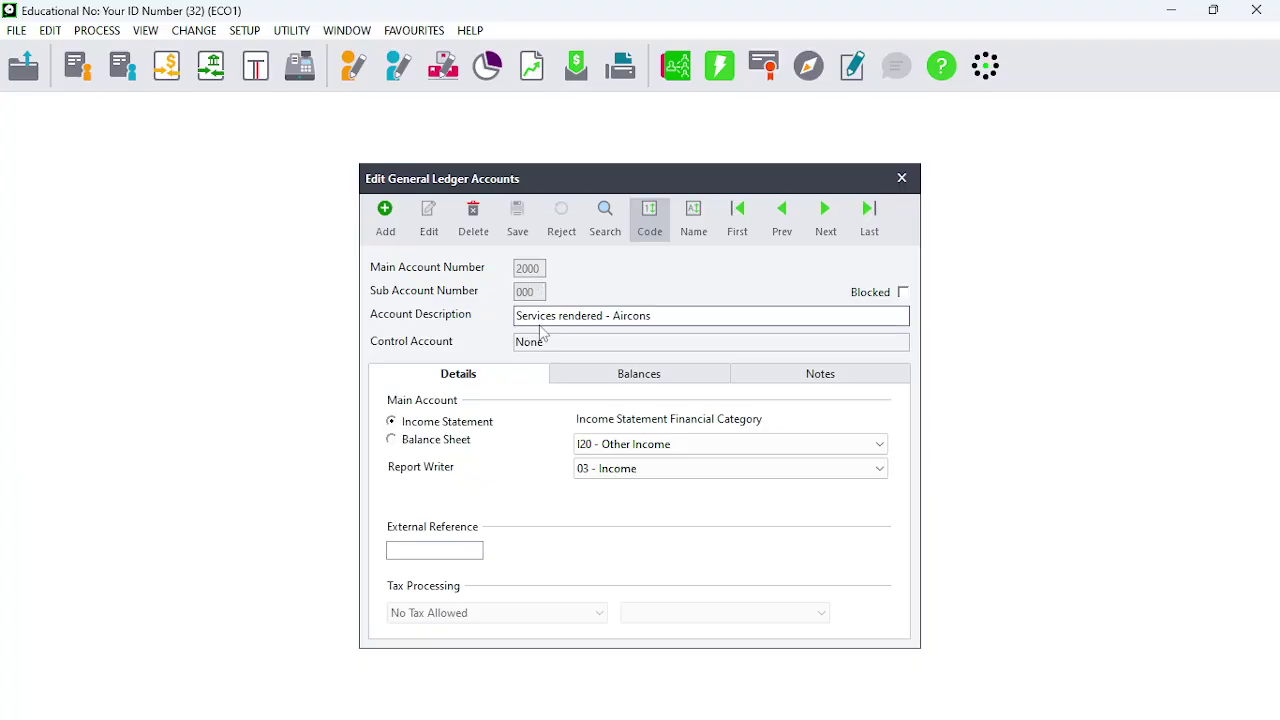
Step: Add and save income statement account 2200 "Commission received" with financial category I20 - Other Income and Report Writer 03 - Income
left_click(382, 224)
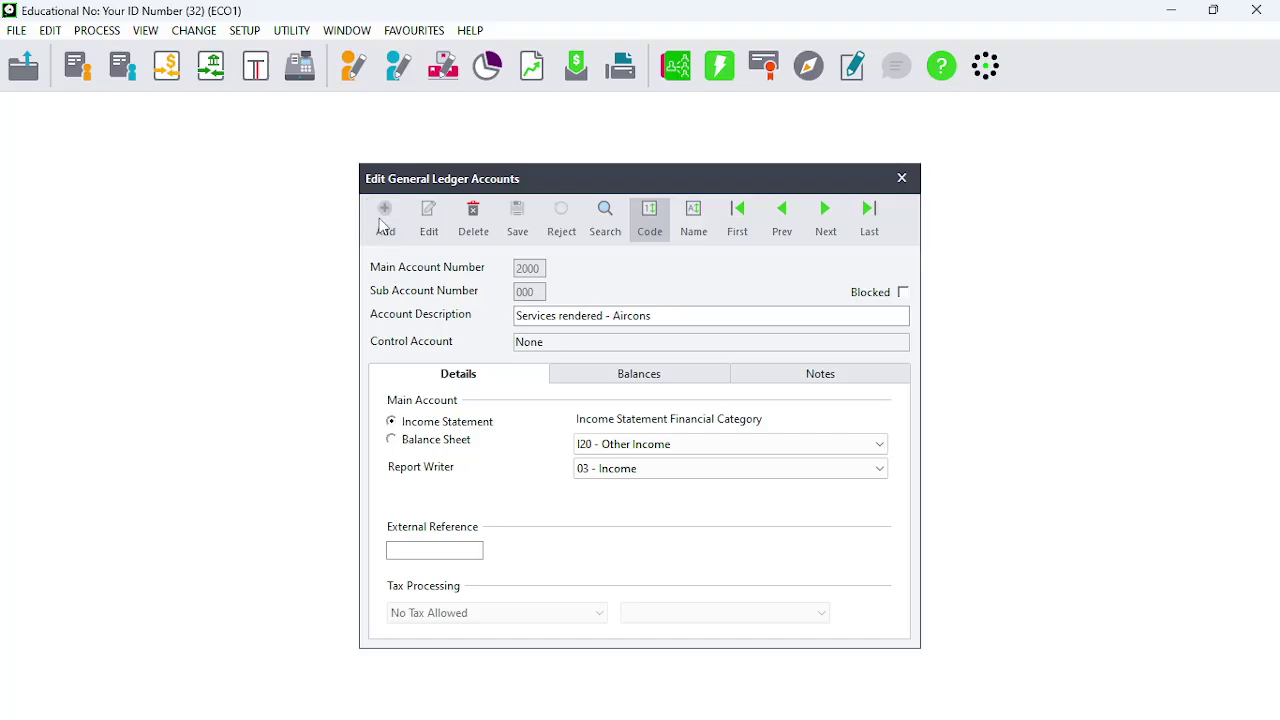
type("2200")
key("Tab")
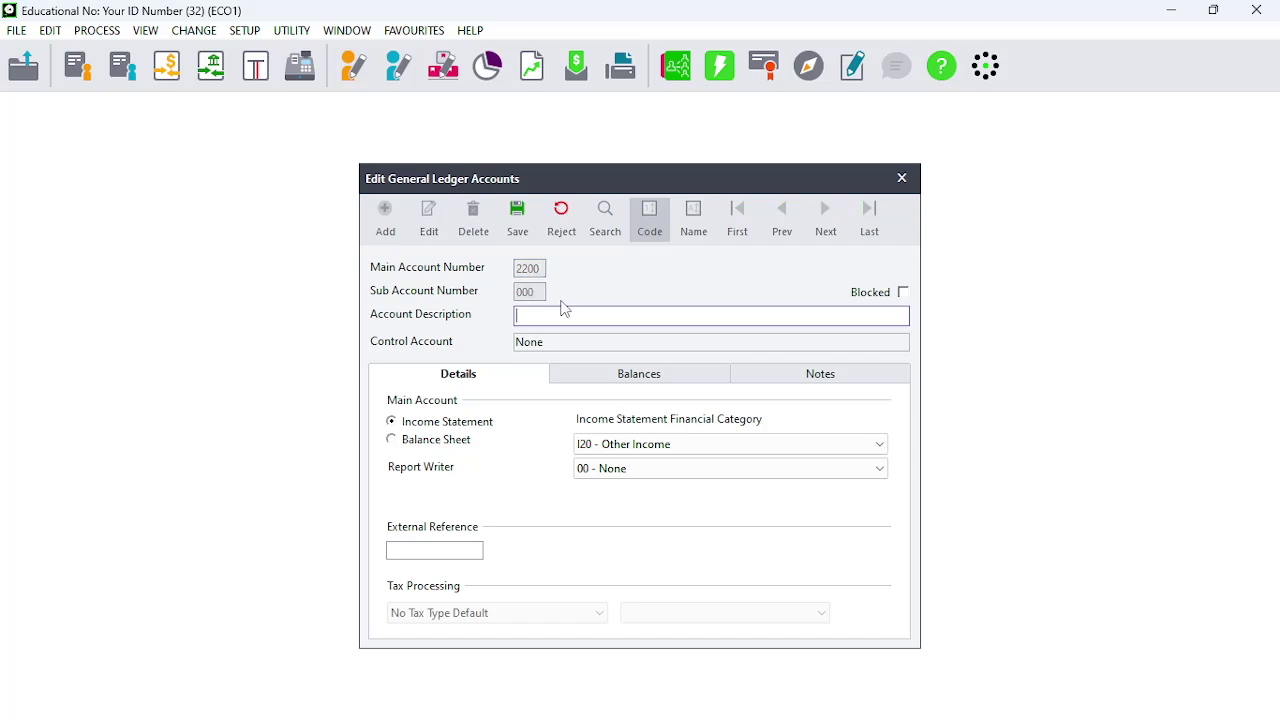
type("Commission received")
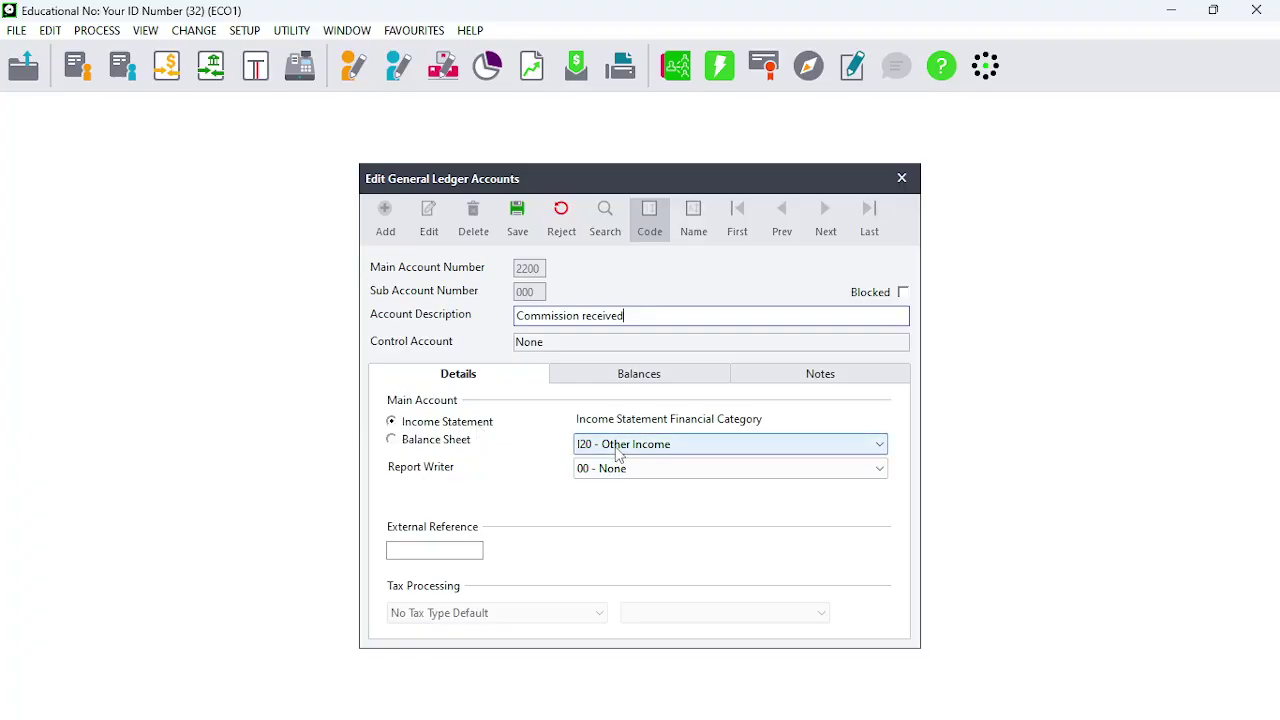
left_click(633, 473)
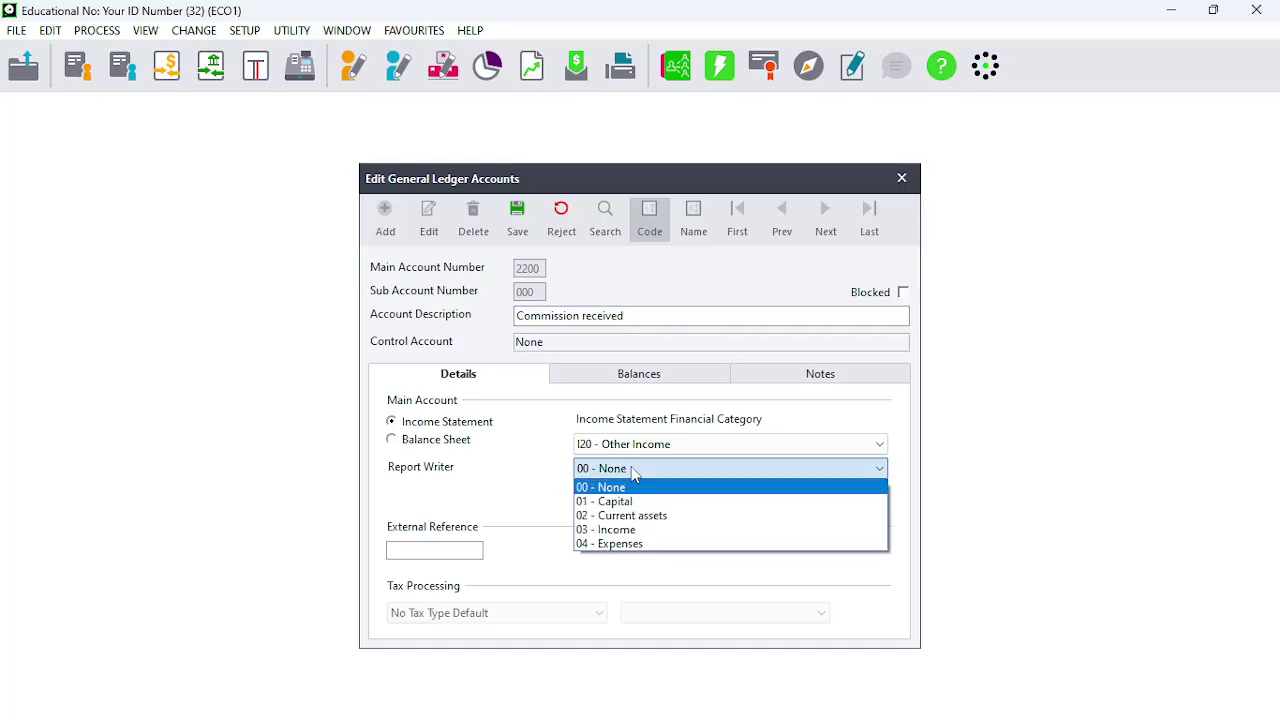
left_click(621, 530)
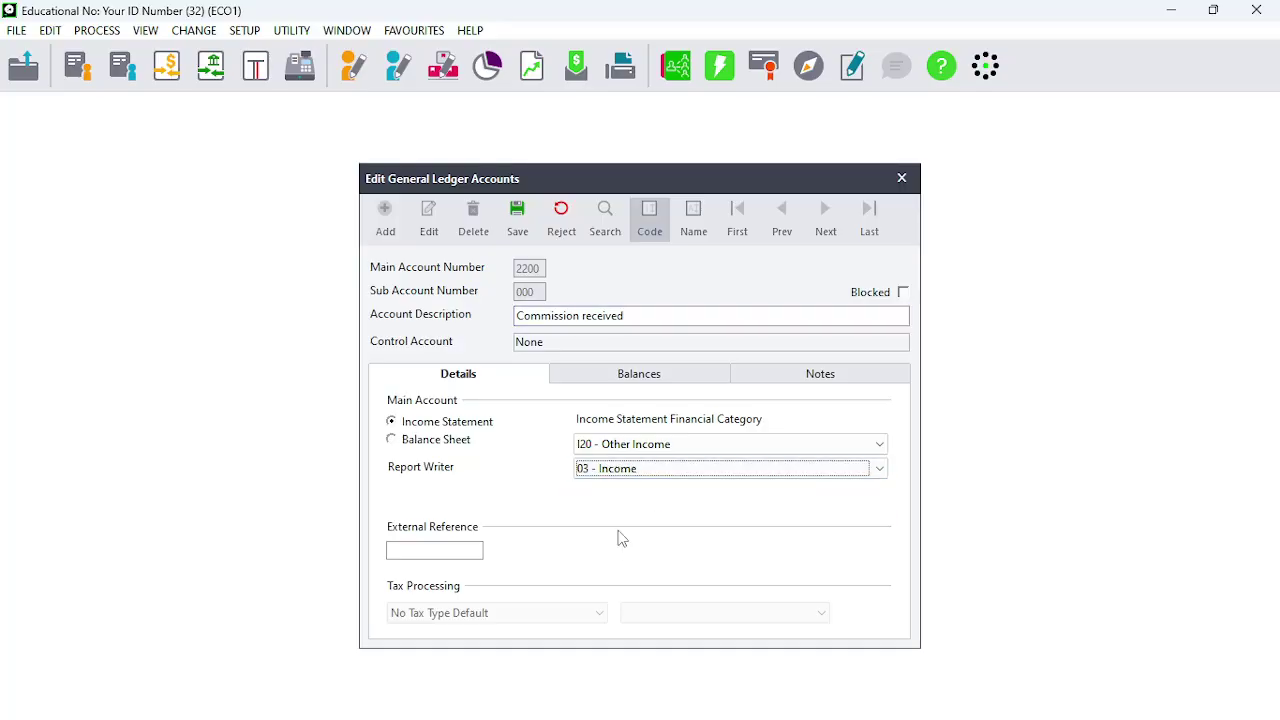
left_click(518, 224)
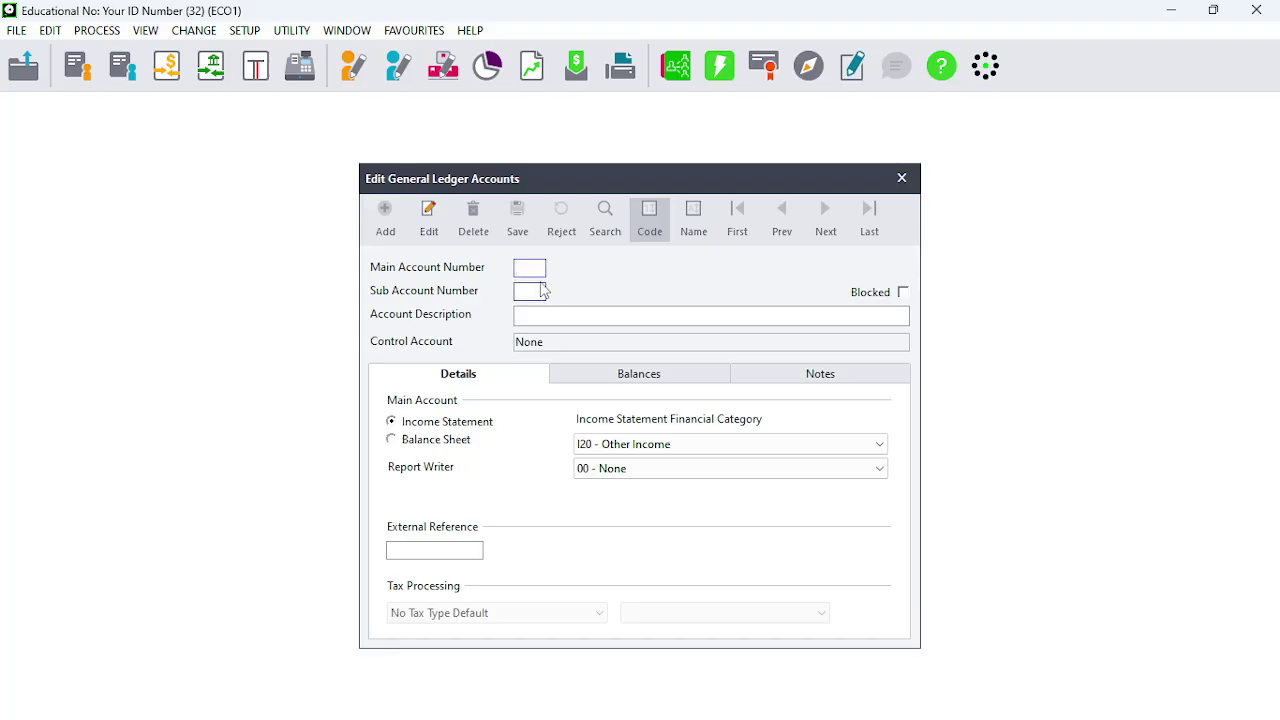
Step: Add and save income statement account 2400 "Sundry income" with financial category I20 - Other Income and Report Writer 03 - Income
type("2400")
key("Tab")
key("Tab")
type("Sundry")
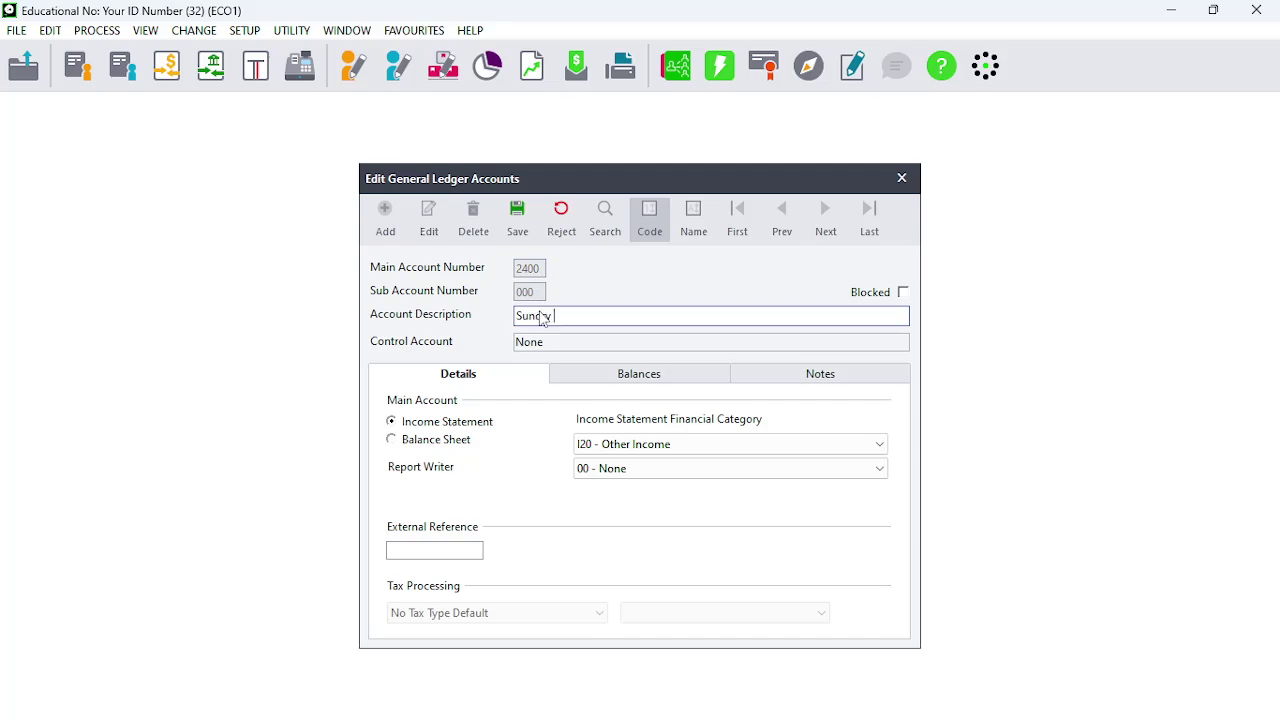
type(" incomer")
key("BackSpace")
left_click(650, 472)
left_click(634, 530)
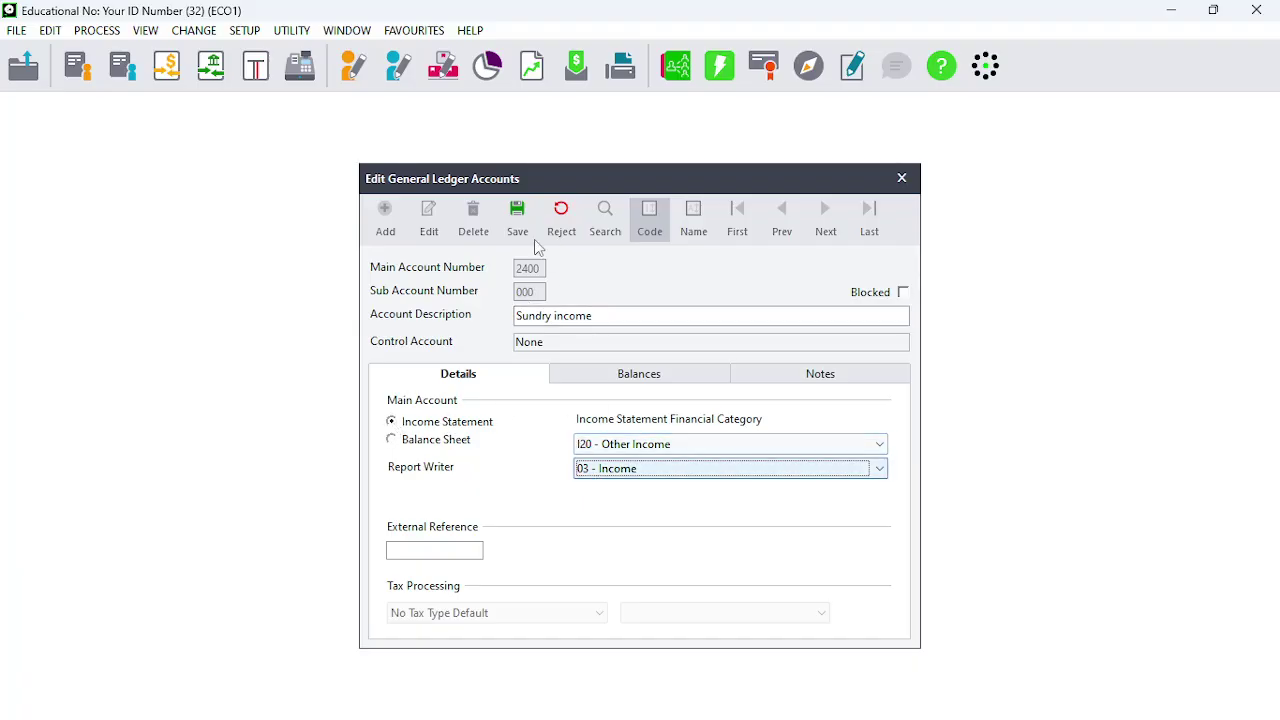
left_click(517, 210)
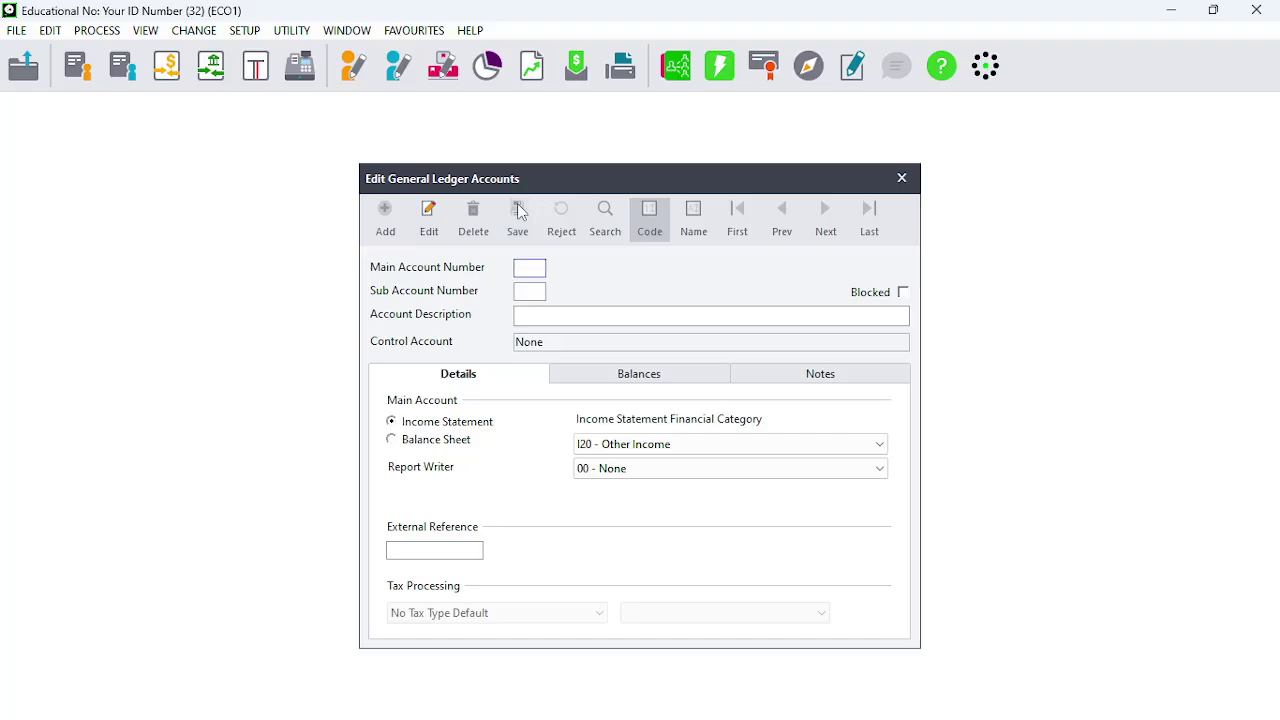
Step: Add and save income statement account 2600 "Rent income" with financial category I20 - Other Income and Report Writer 03 - Income
type("2600")
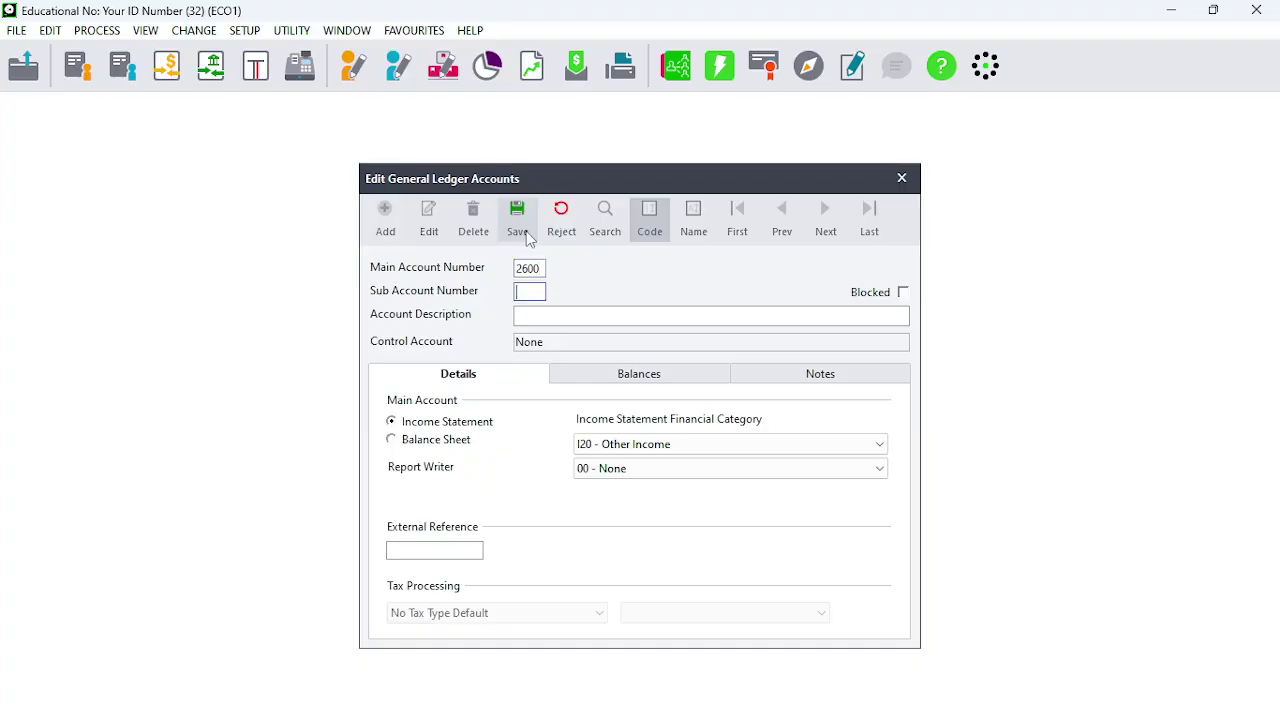
key("Return")
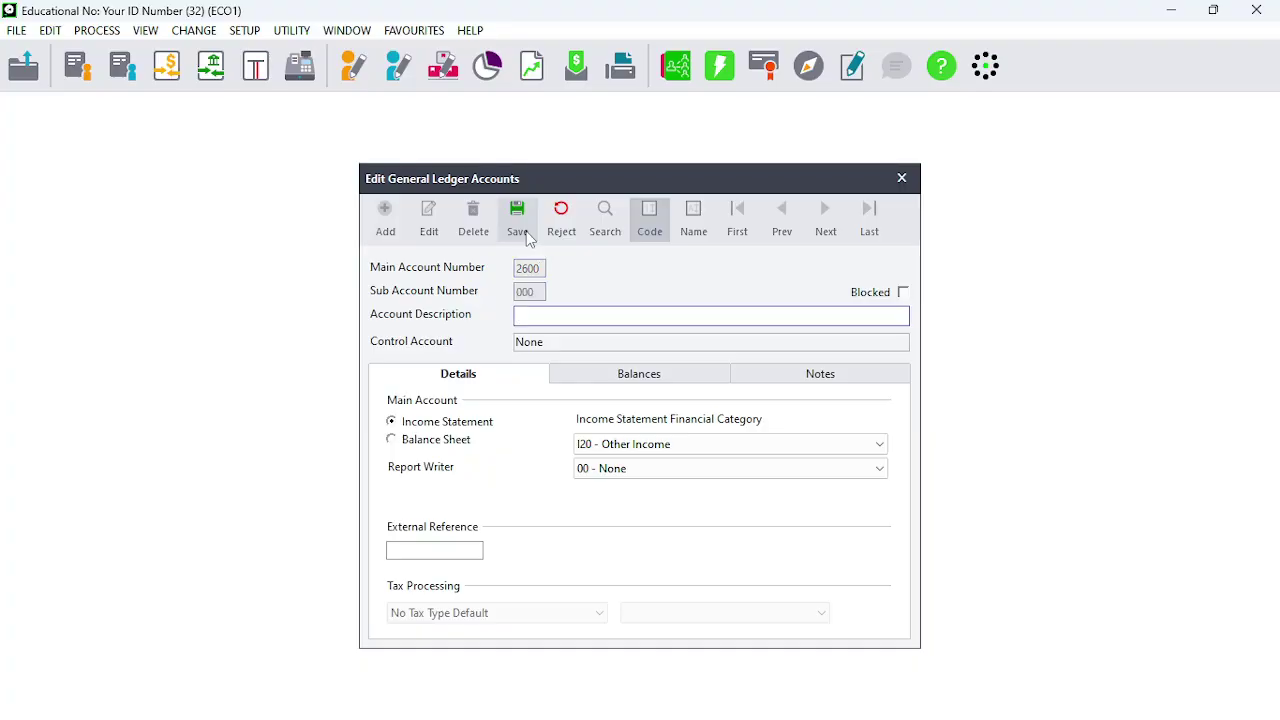
type("Rent income")
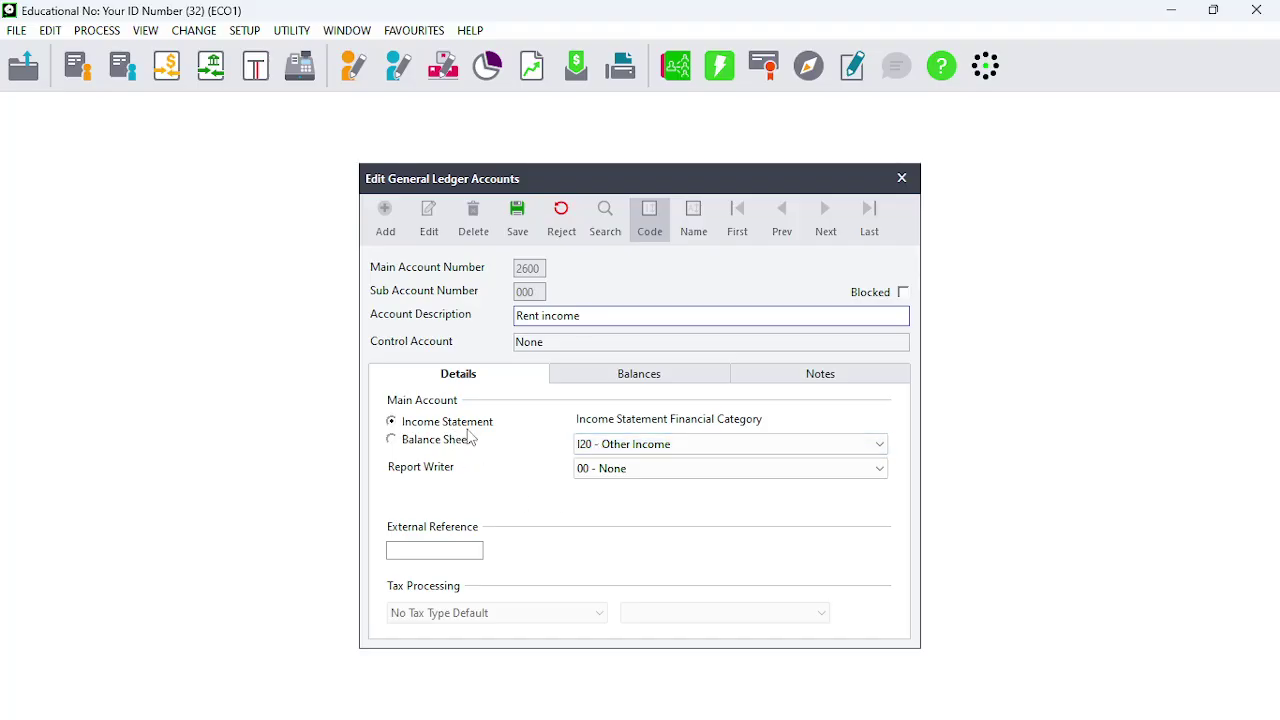
left_click(602, 470)
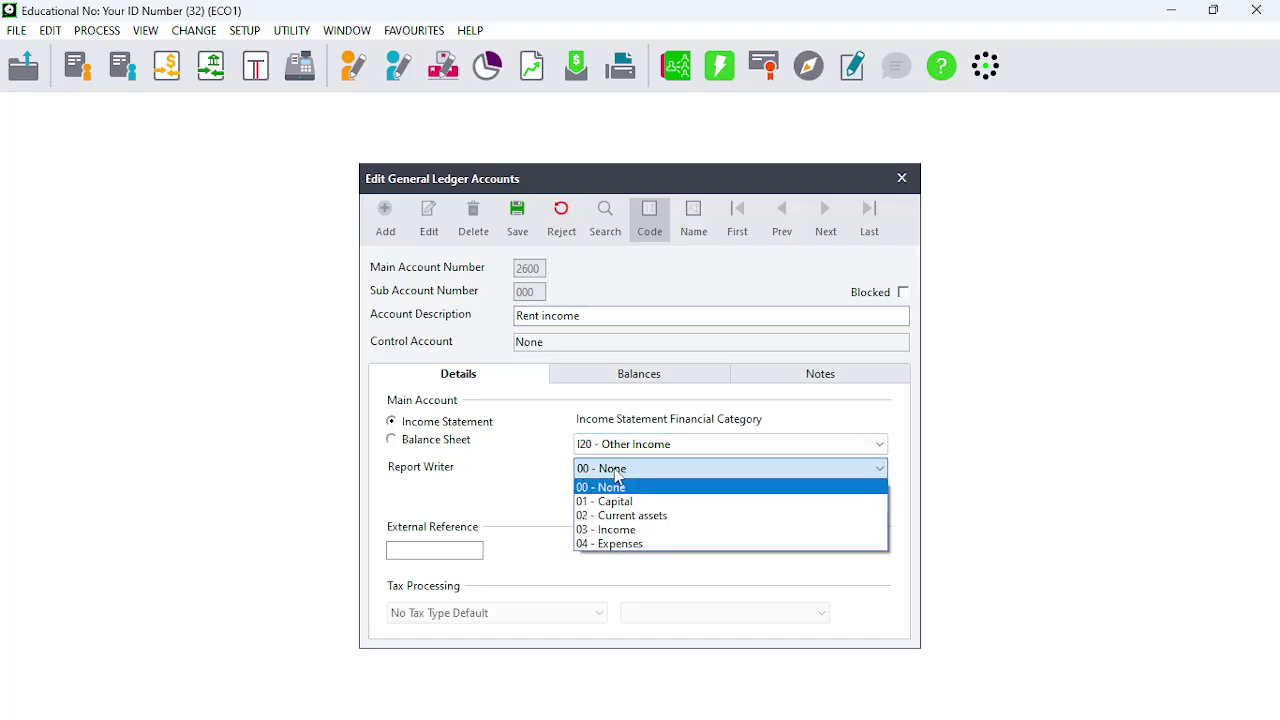
left_click(620, 529)
left_click(520, 218)
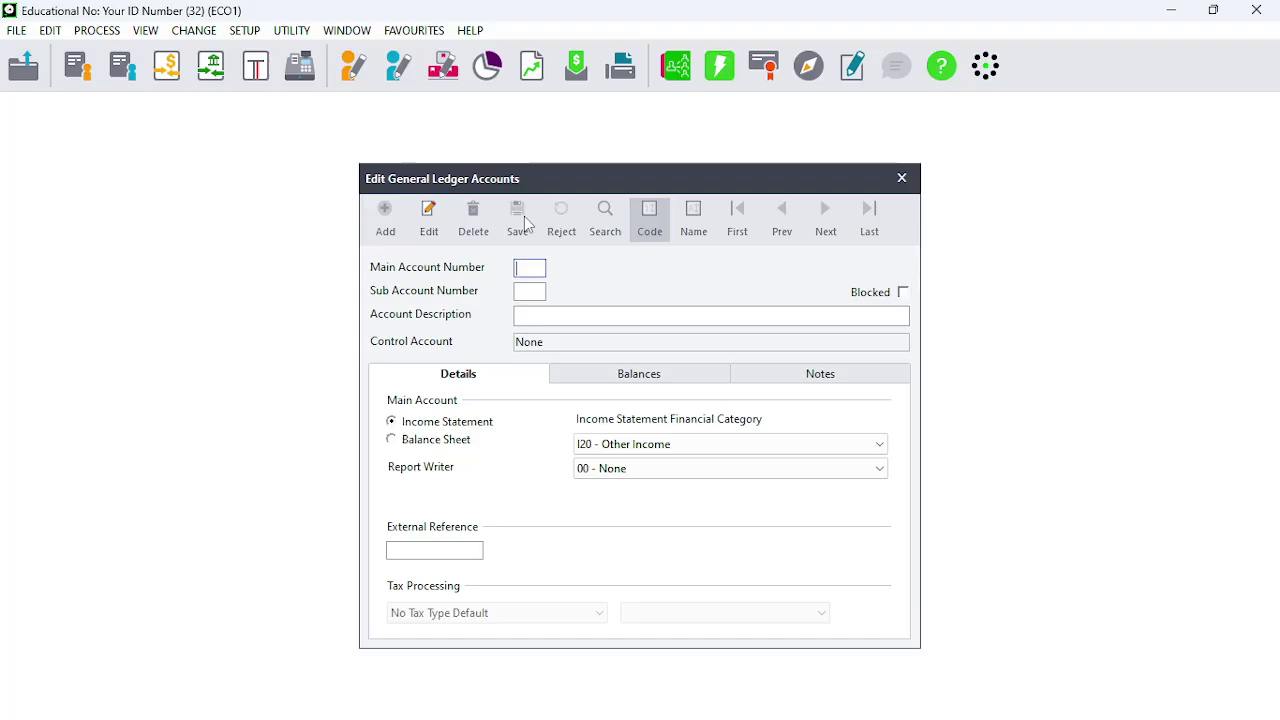
Step: Add and save income statement account 3000 "Printing and stationery" with financial category I25 - Expenses and Report Writer 04 - Expenses
type("3000")
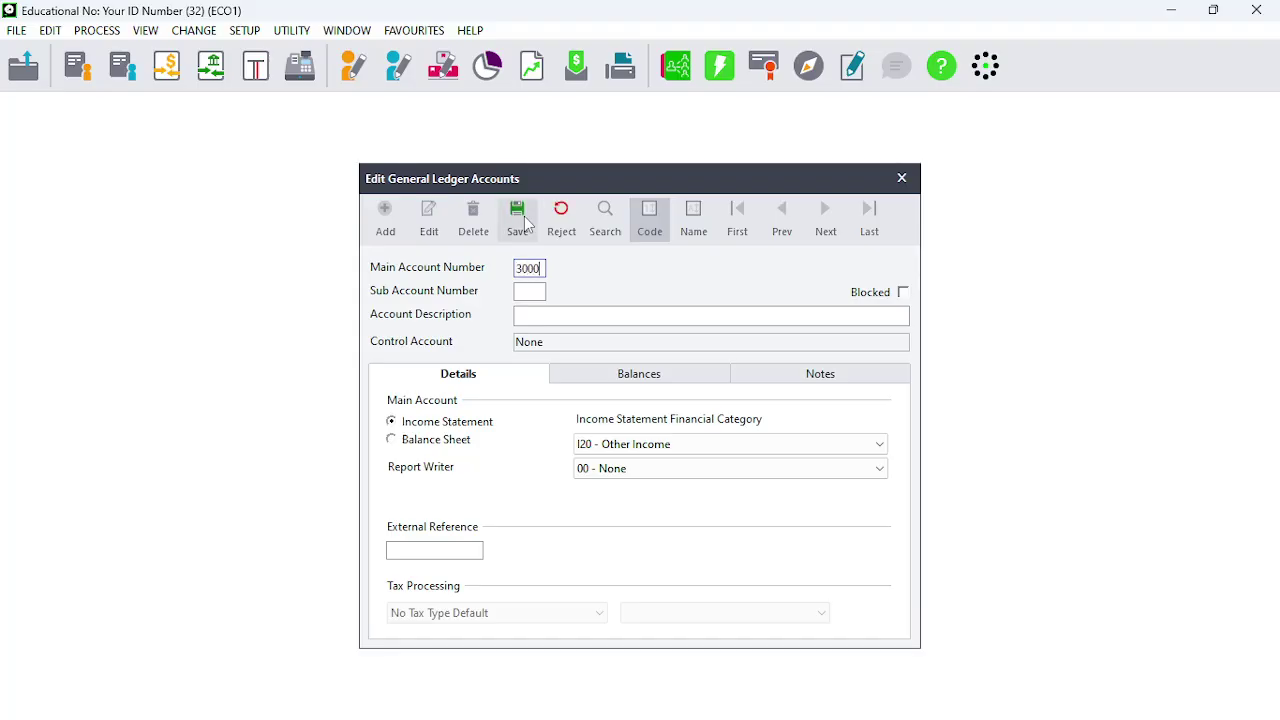
key("Return")
key("Return")
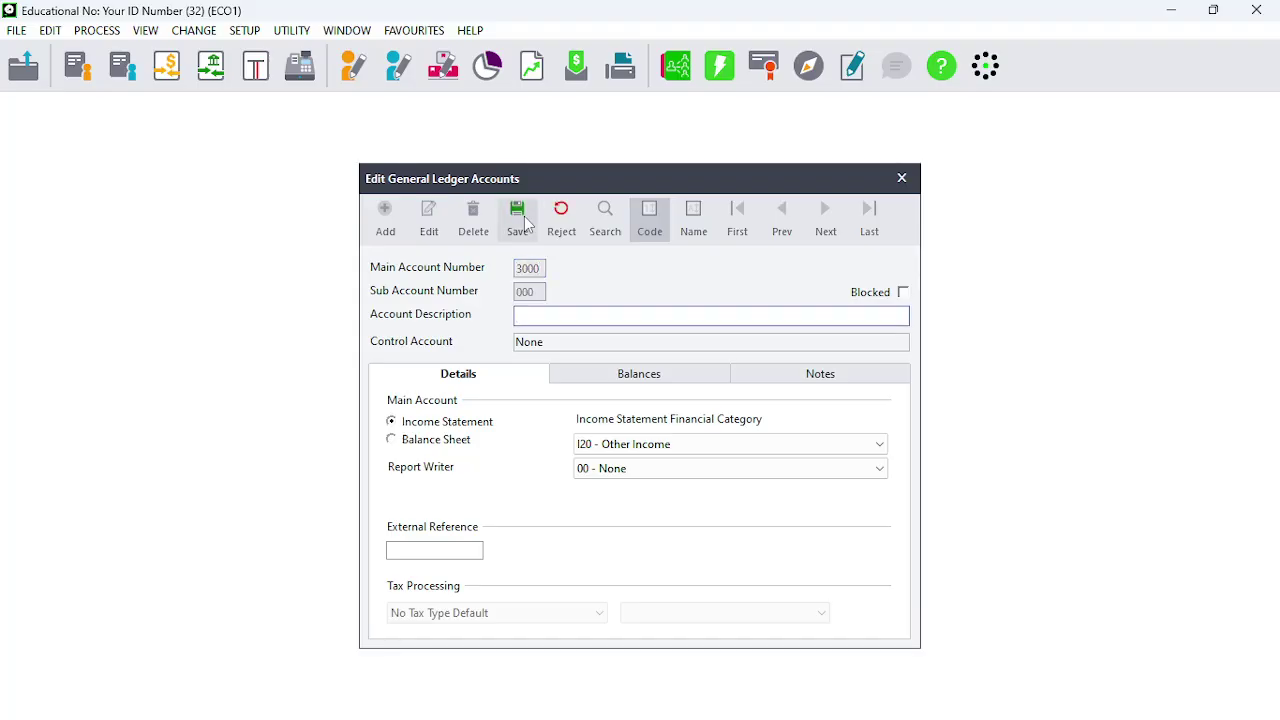
type("Printing and stationery")
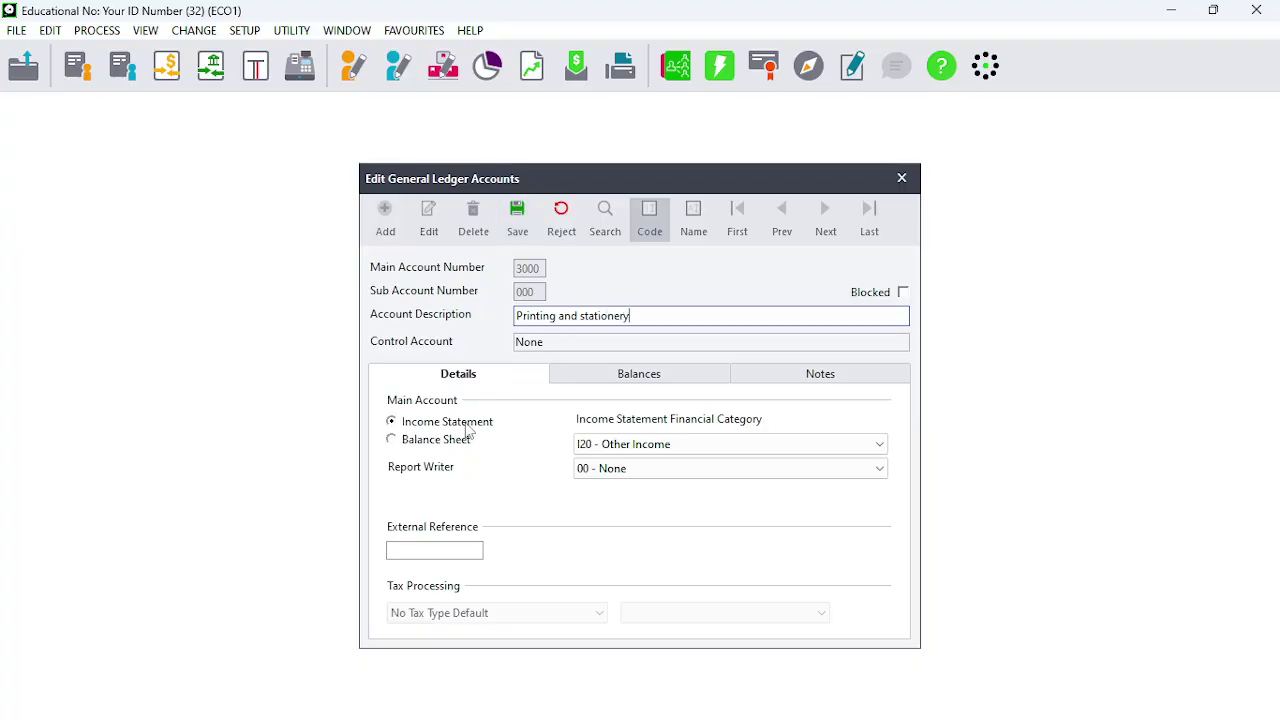
left_click(668, 446)
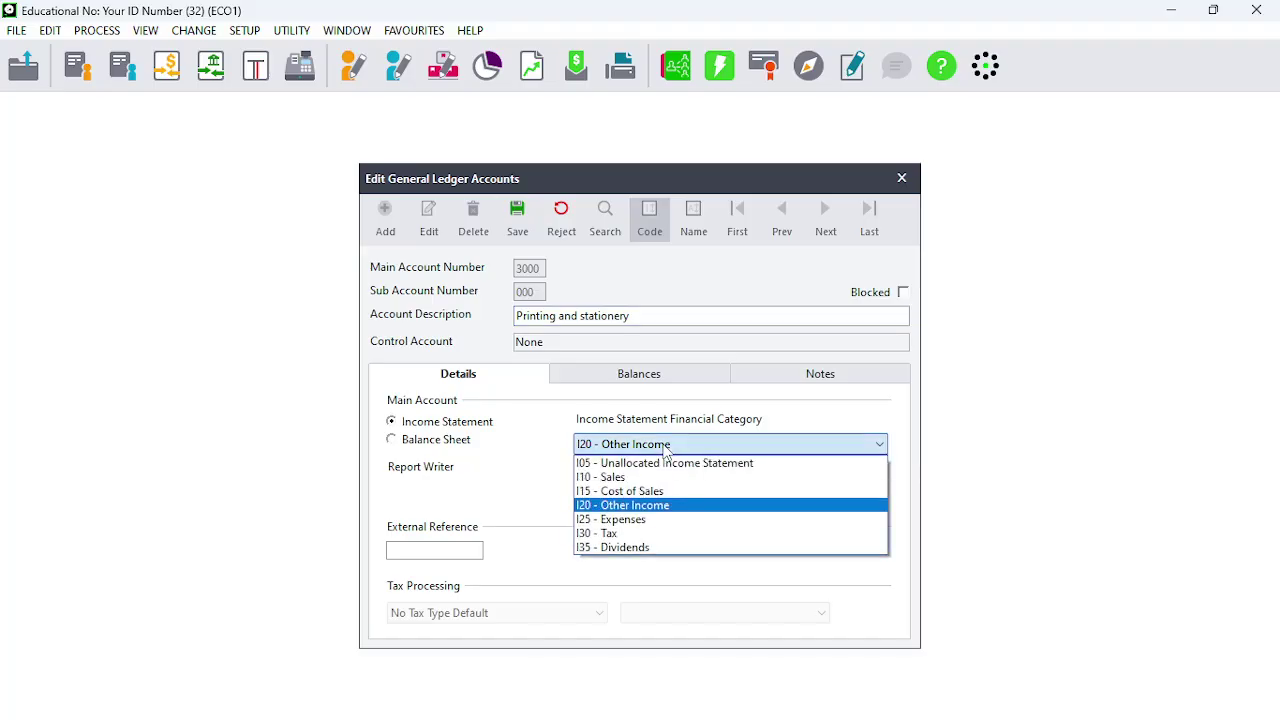
left_click(633, 519)
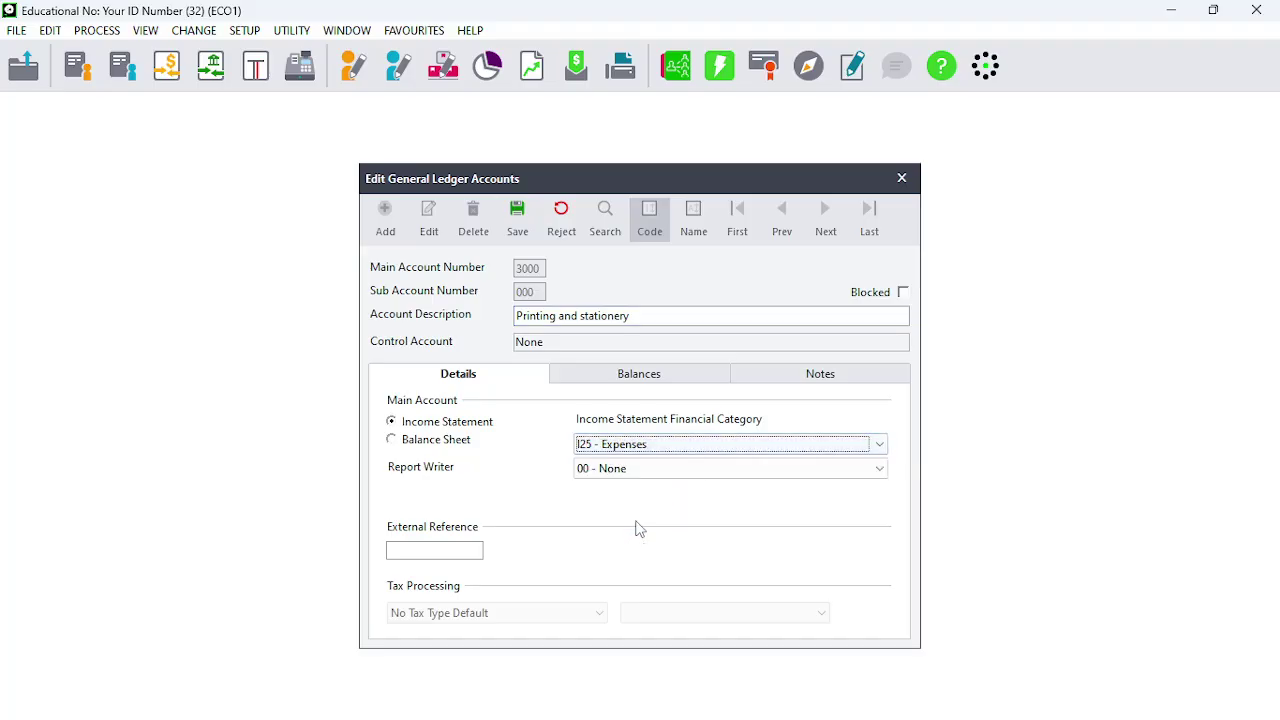
left_click(660, 468)
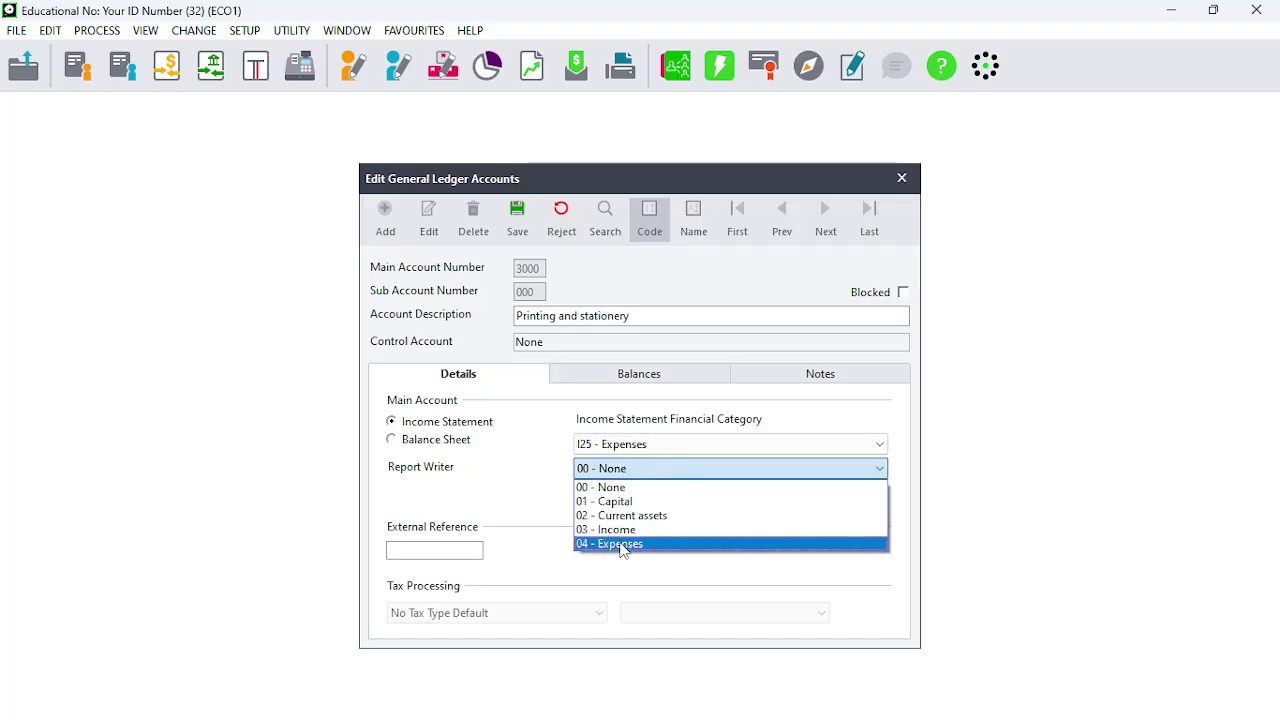
left_click(620, 546)
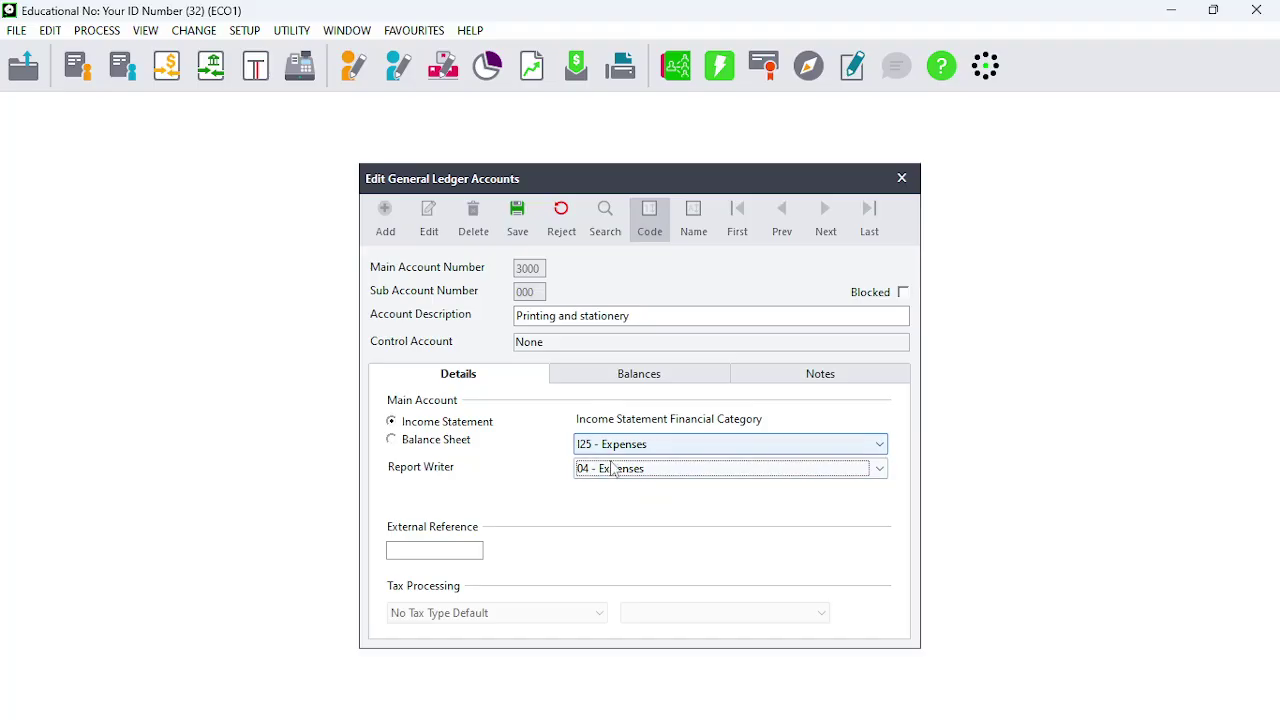
left_click(522, 215)
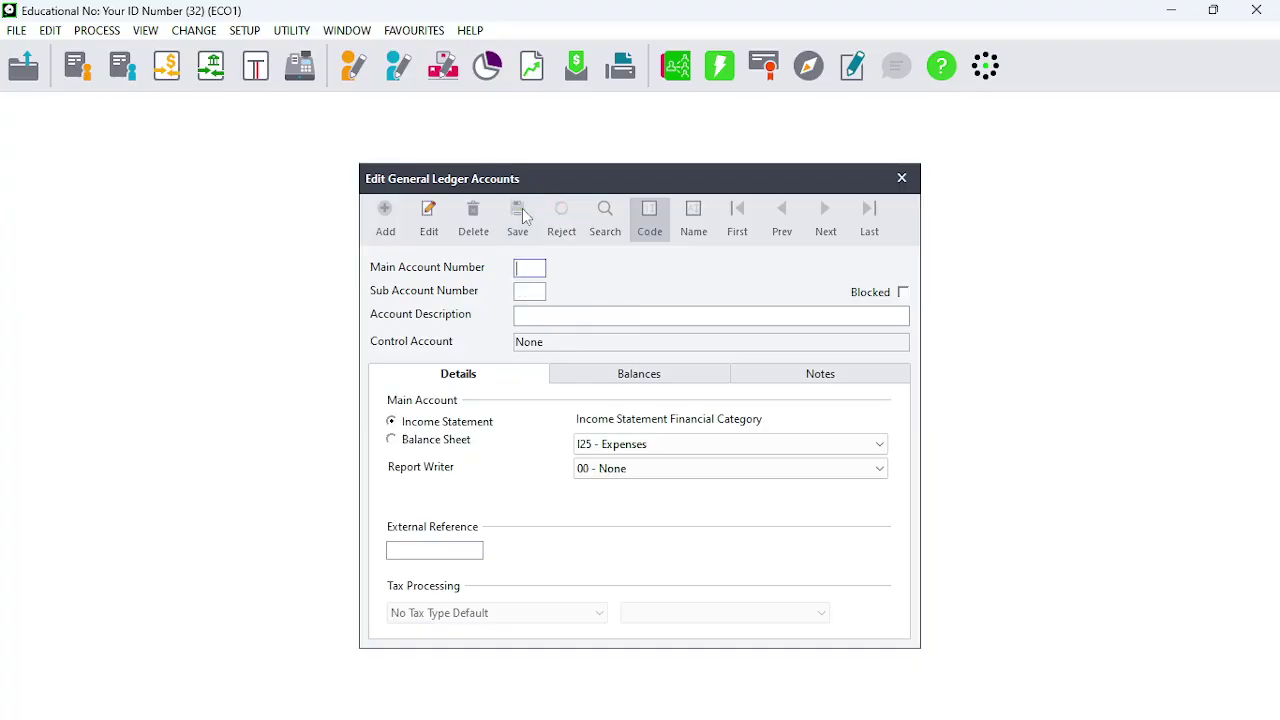
Step: Add and save income statement account 3200 "Water and electricity" with financial category I25 - Expenses and Report Writer 04 - Expenses
type("3200")
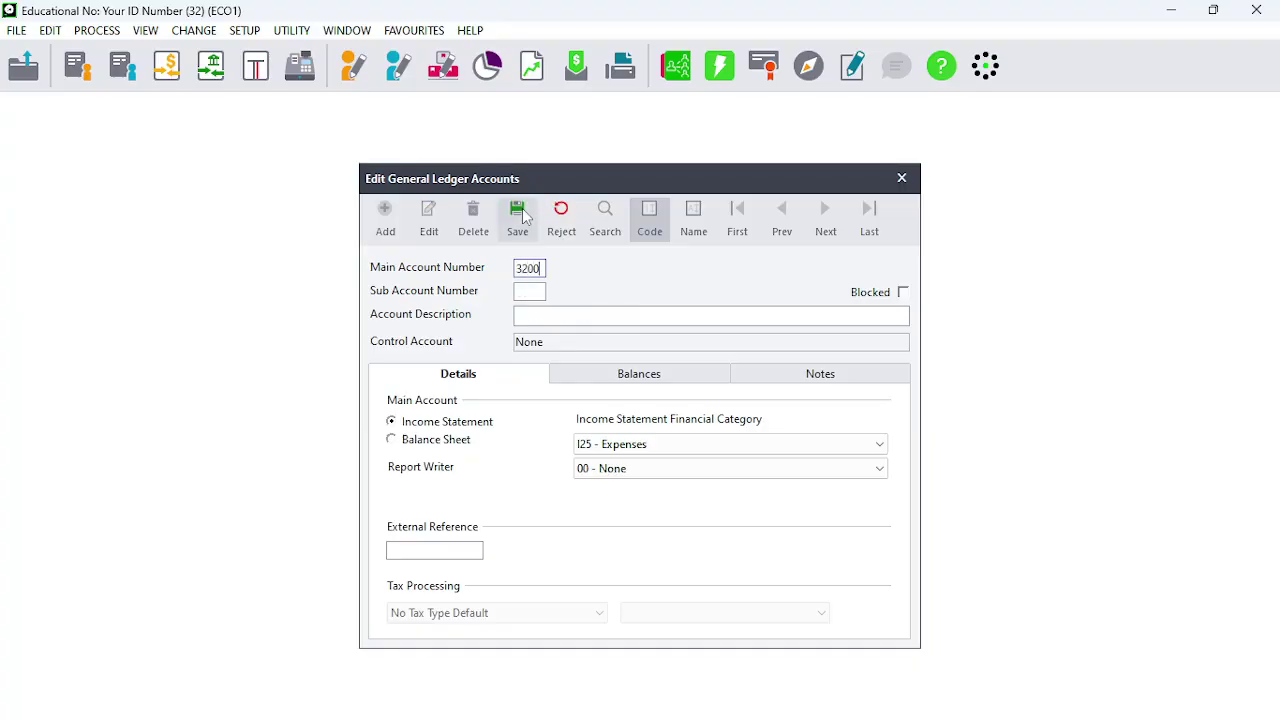
key("Return")
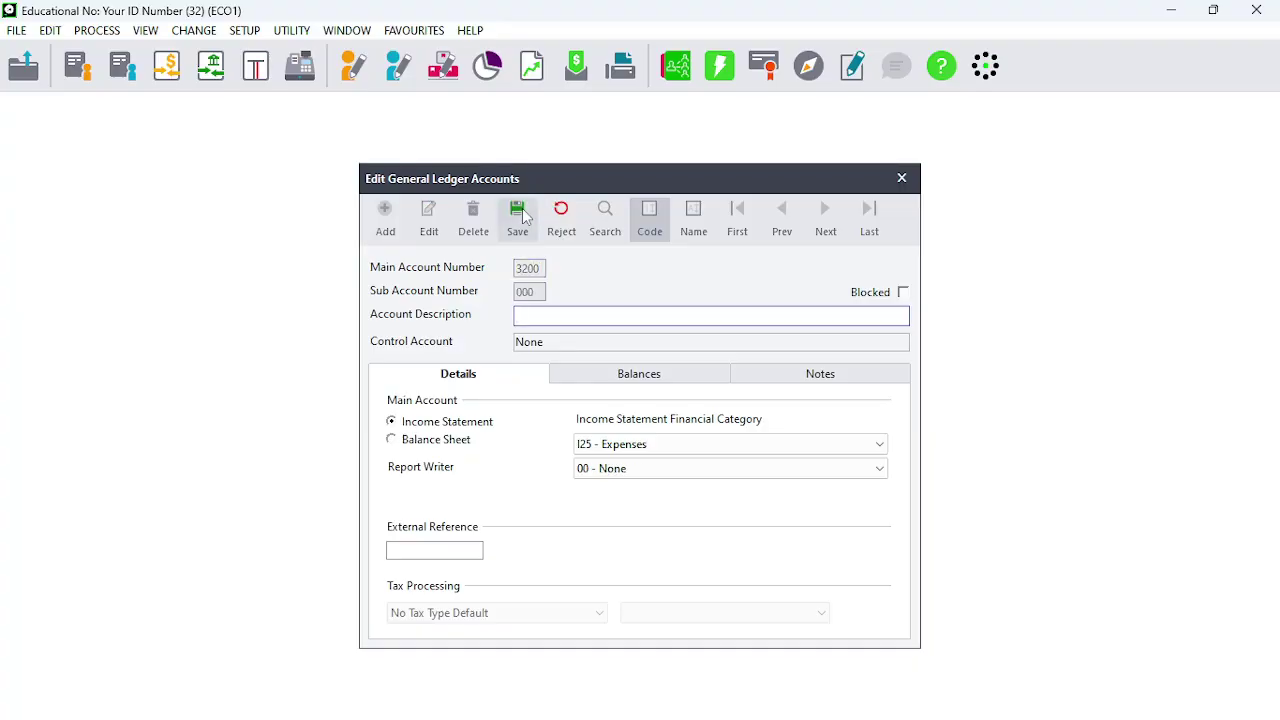
type("Water and electricity")
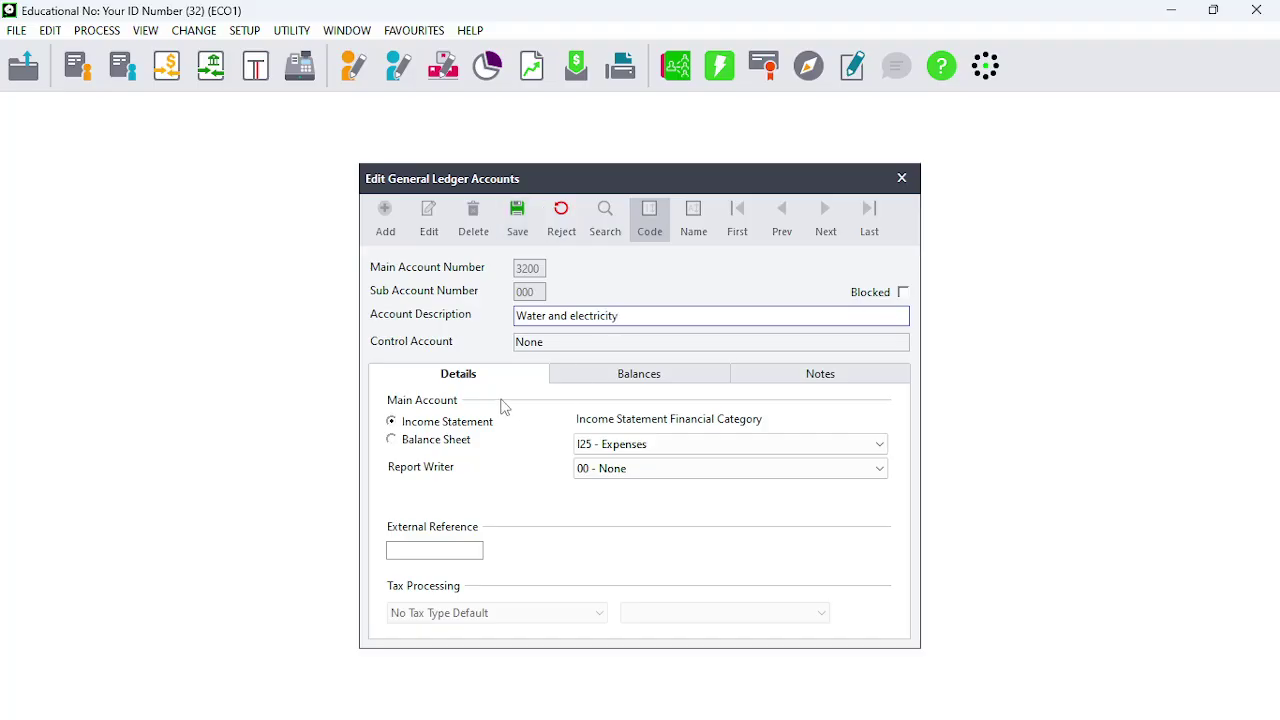
left_click(626, 468)
left_click(636, 548)
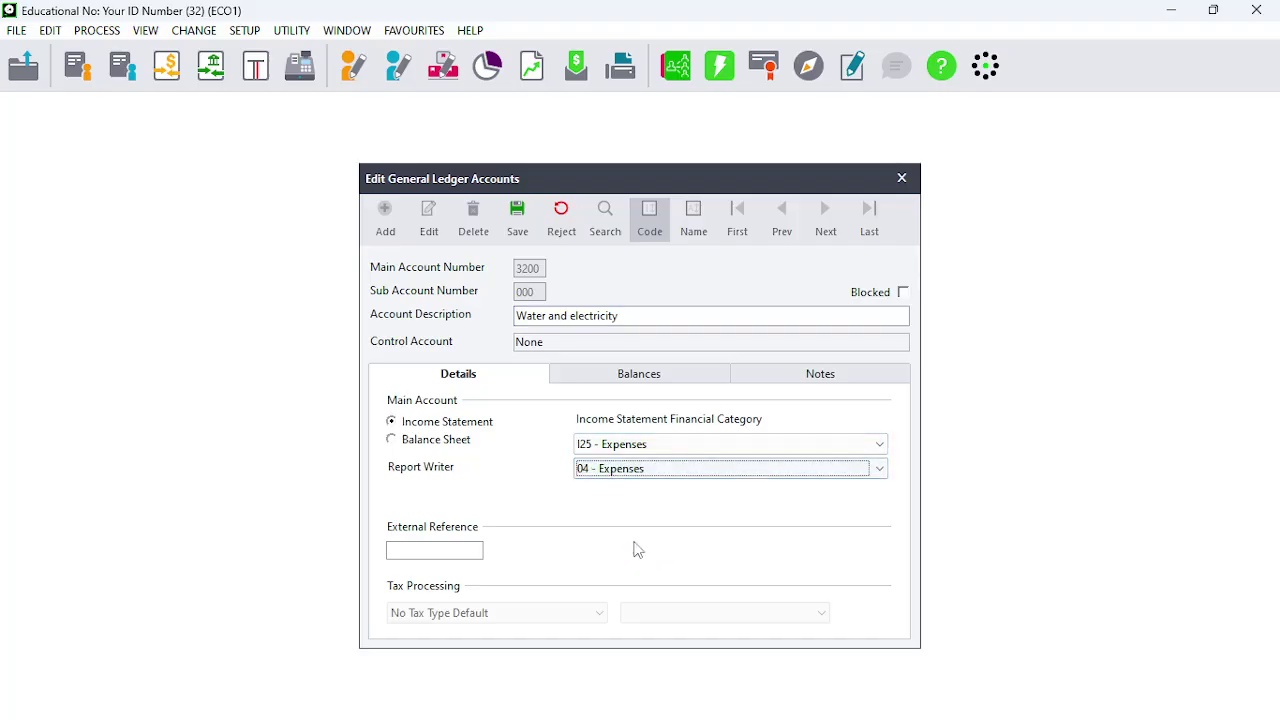
left_click(512, 206)
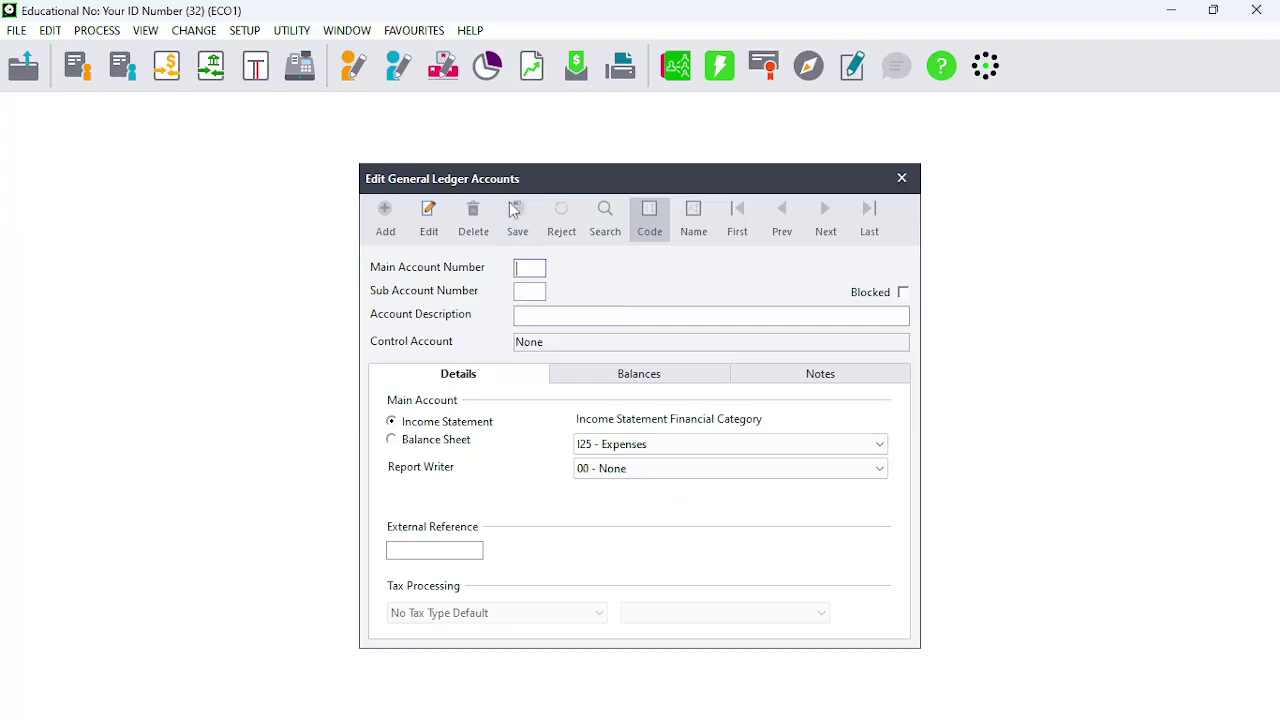
Step: Add and save income statement account 3300 "Salaries and wages" with financial category I25 - Expenses and Report Writer 04 - Expenses
type("3300")
key("Return")
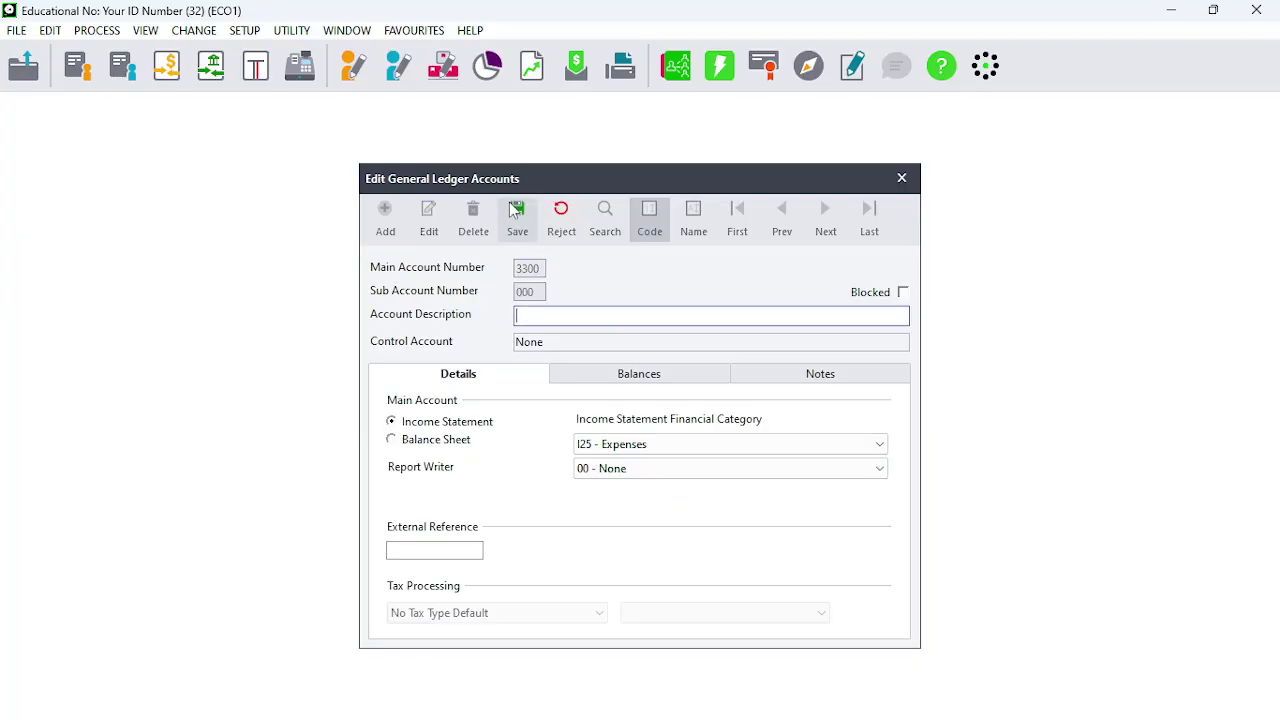
type("Salaries and wages")
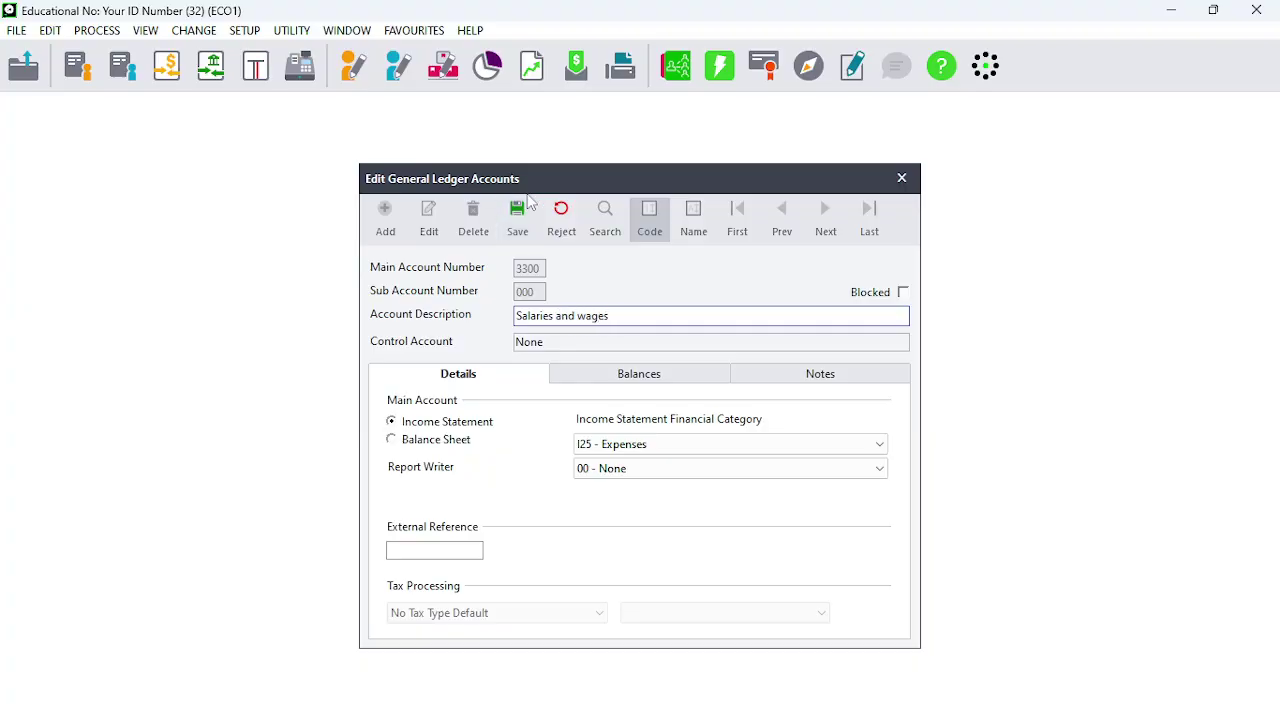
left_click(608, 470)
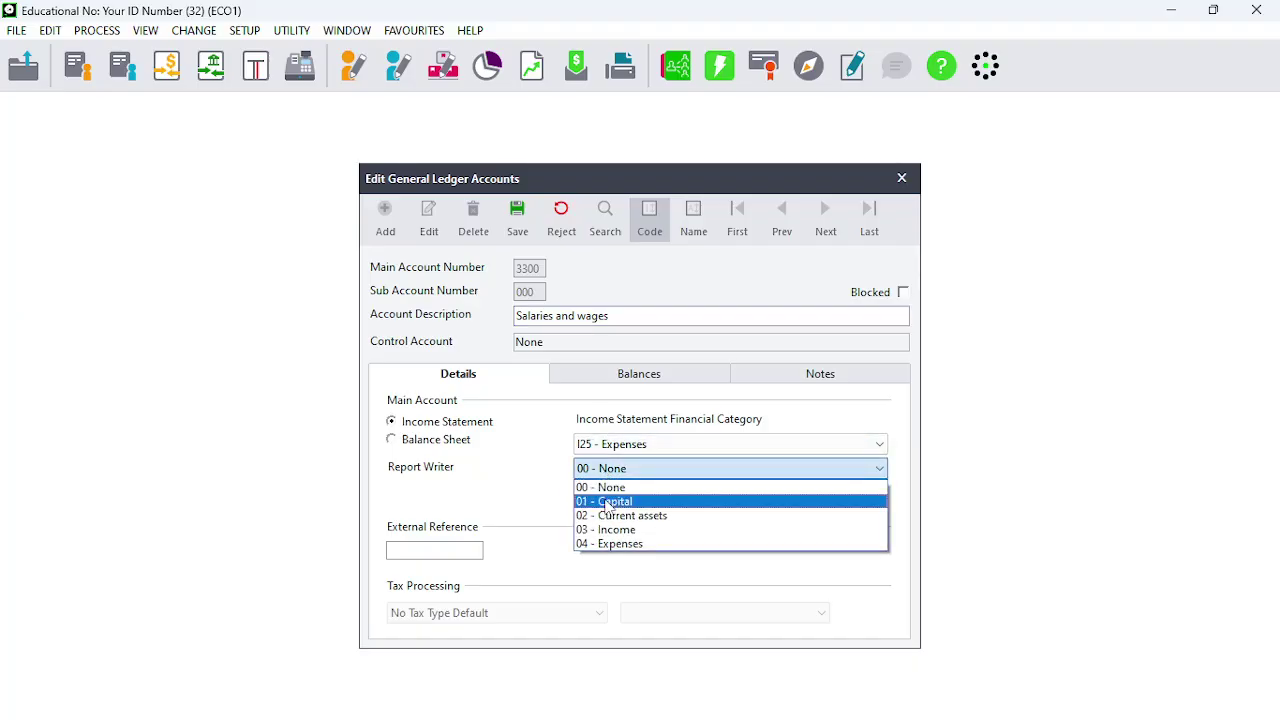
left_click(610, 545)
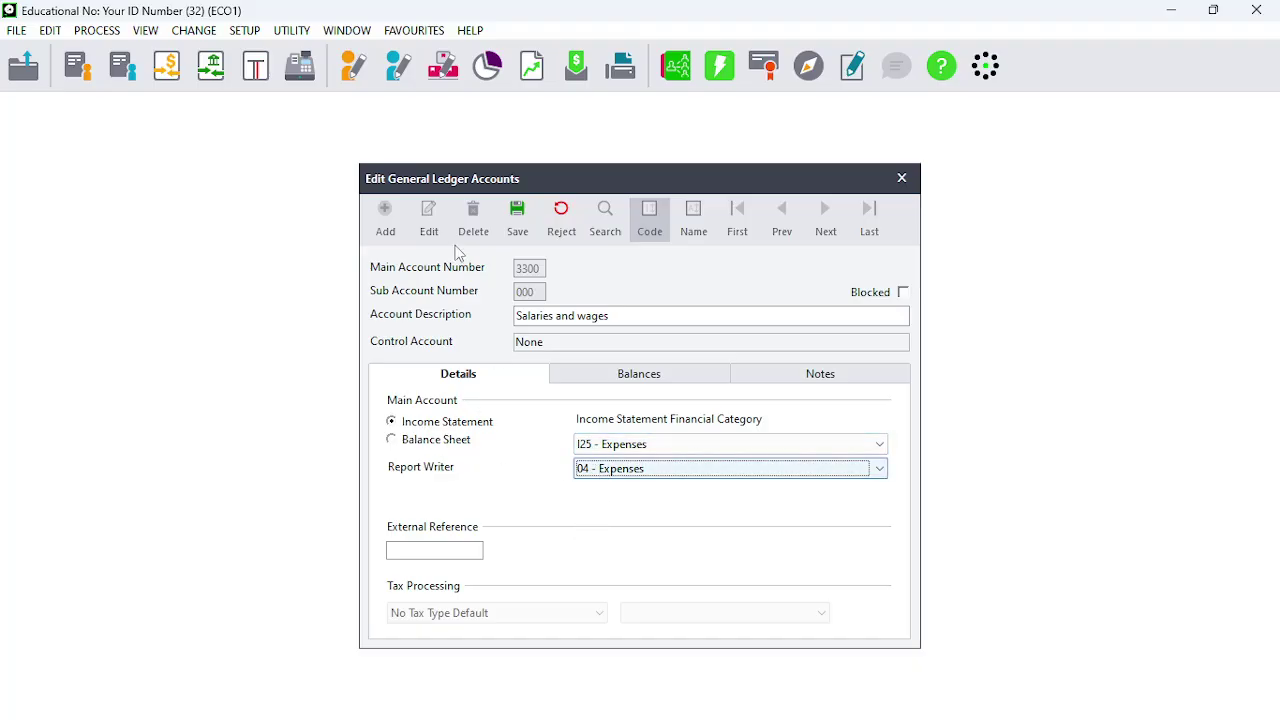
left_click(515, 222)
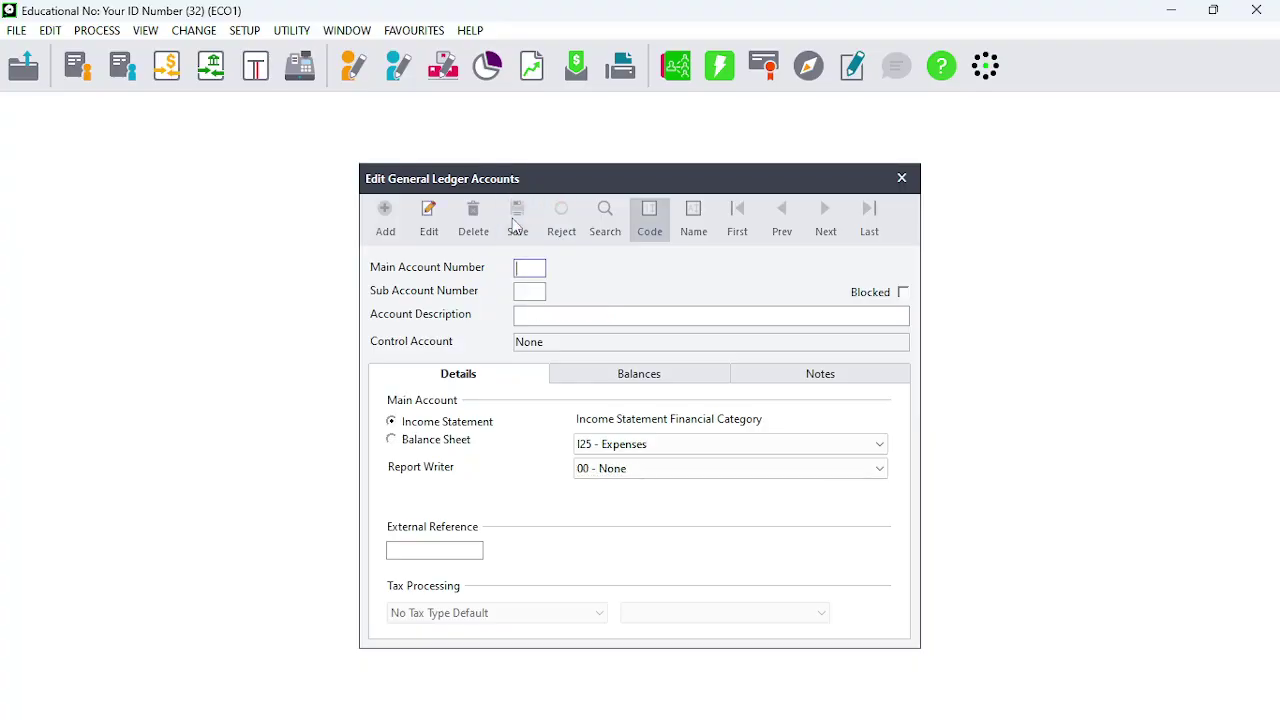
Step: Add and save income statement account 3400 "Business insurance" with financial category I25 - Expenses and Report Writer 04 - Expenses
type("3400")
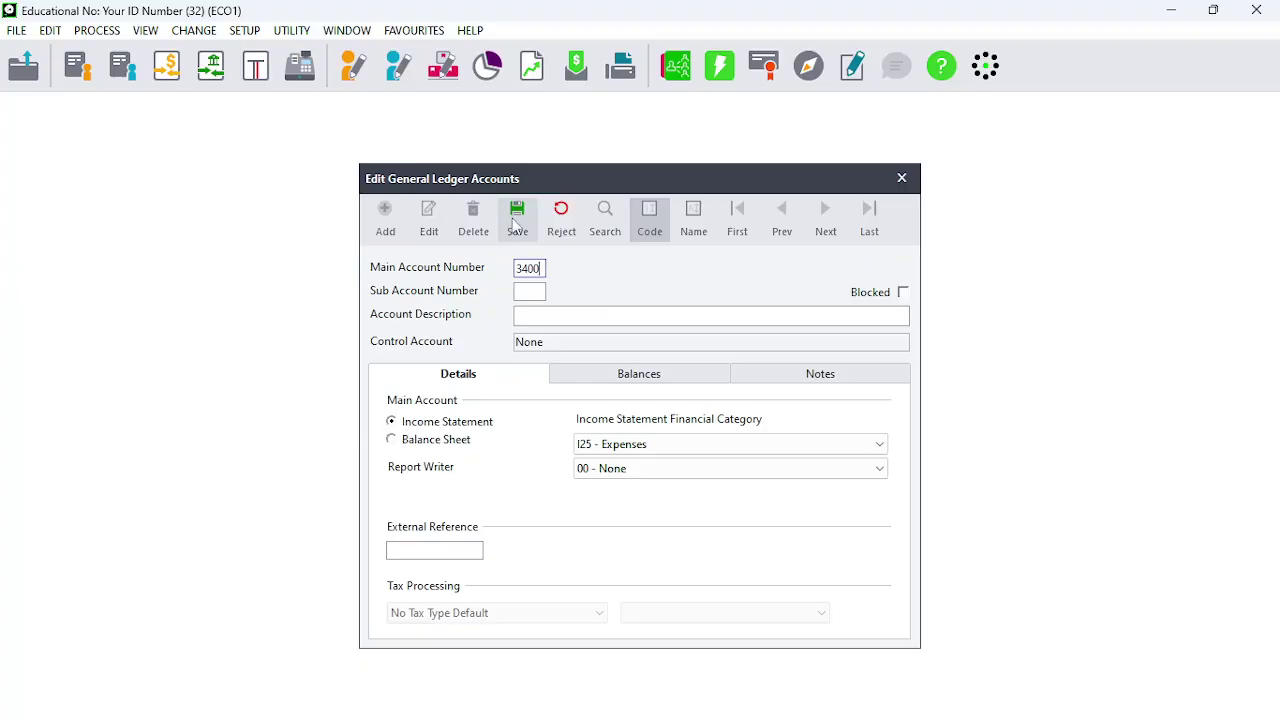
key("Return")
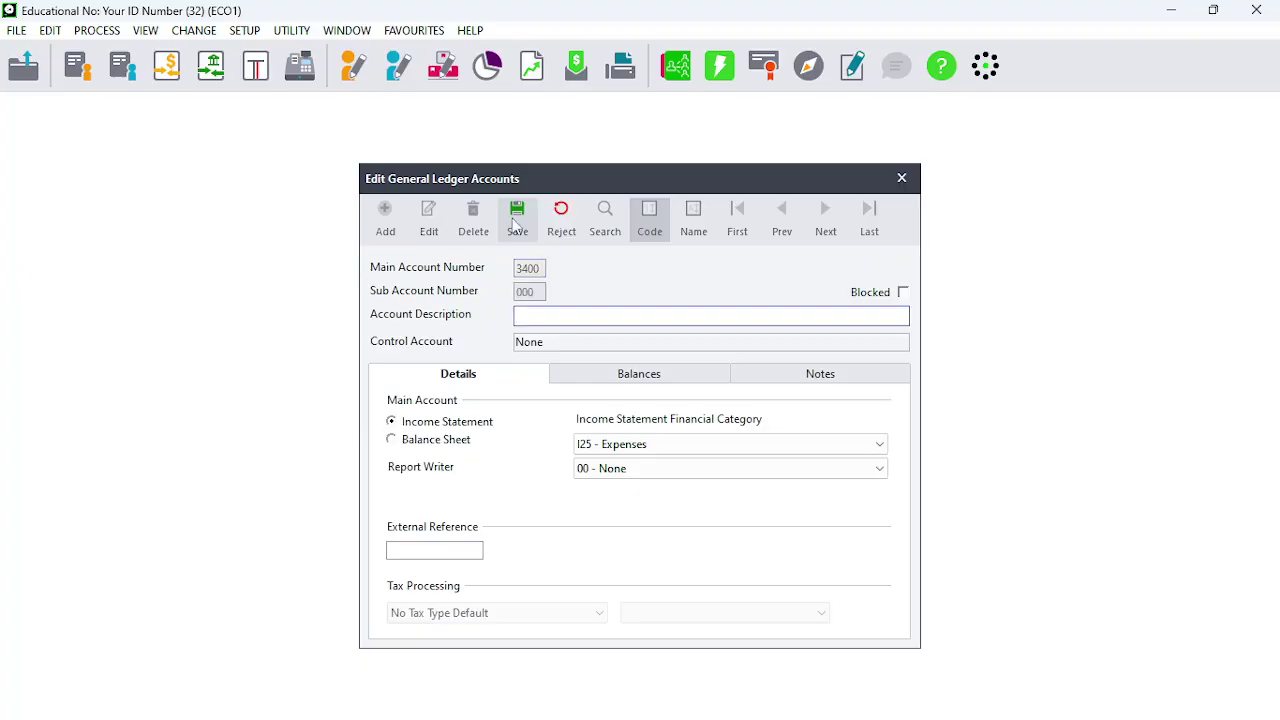
type("Busin")
type("ess insurance")
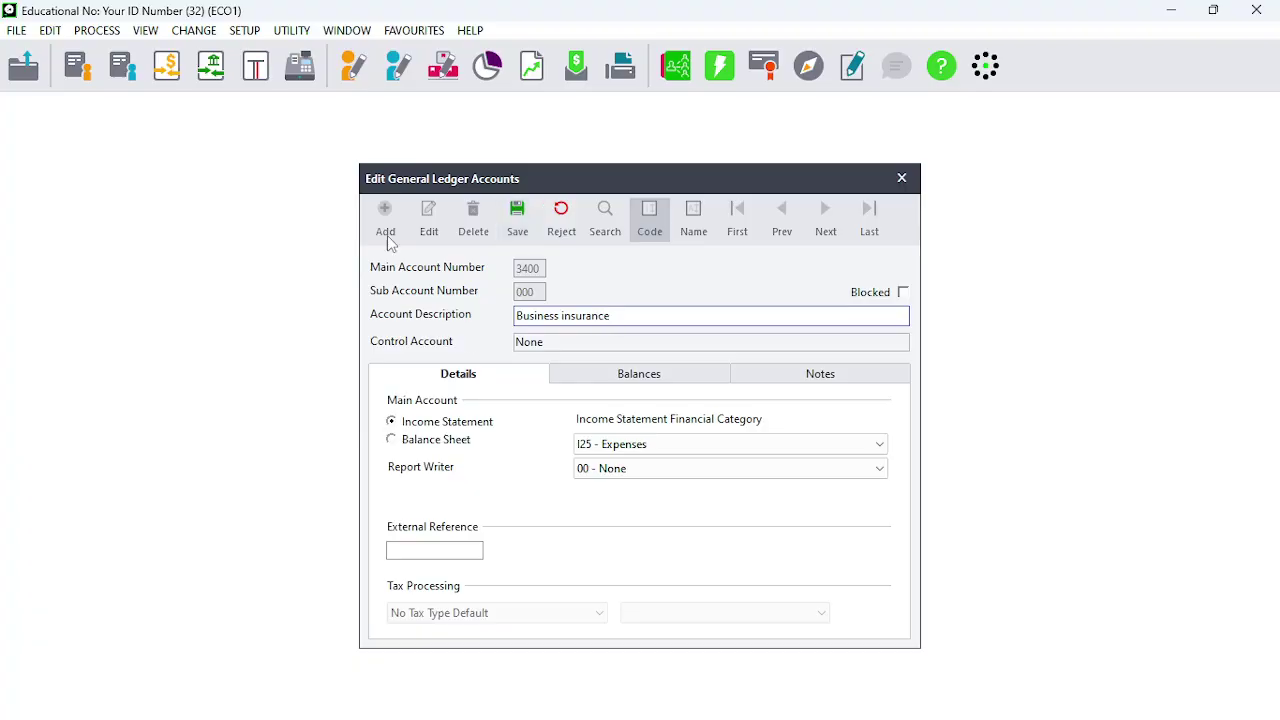
left_click(722, 469)
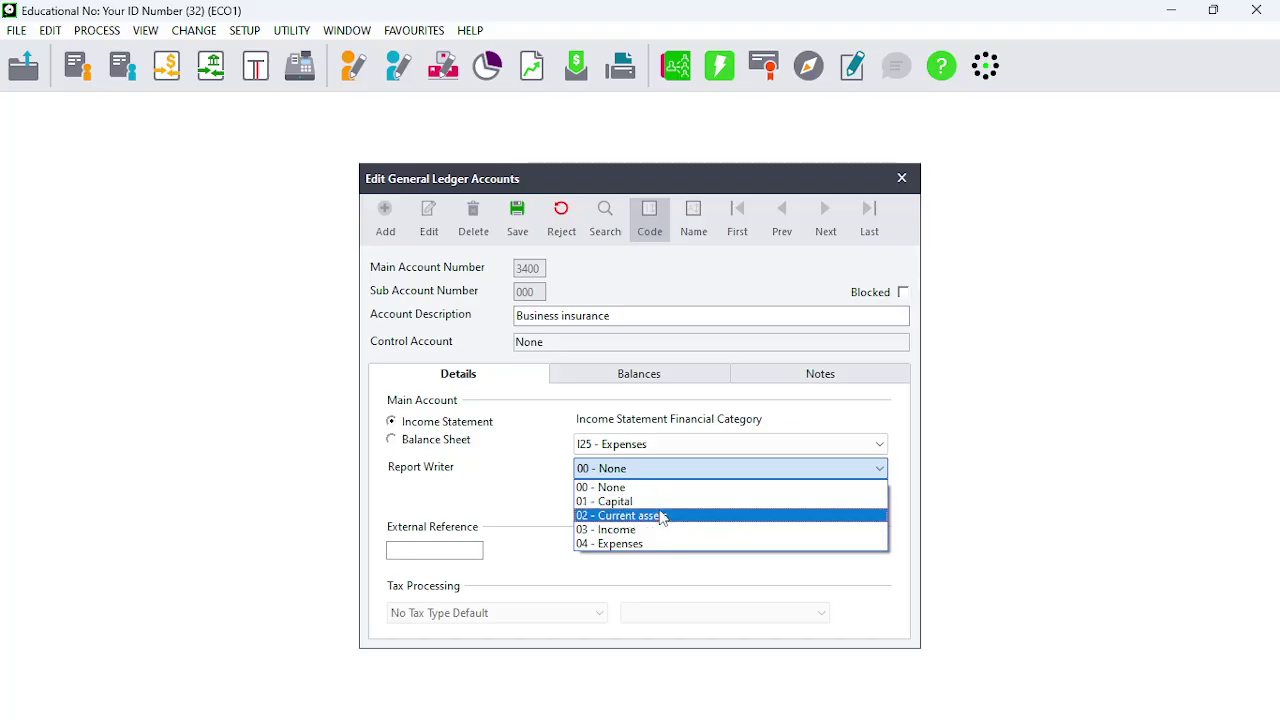
left_click(641, 546)
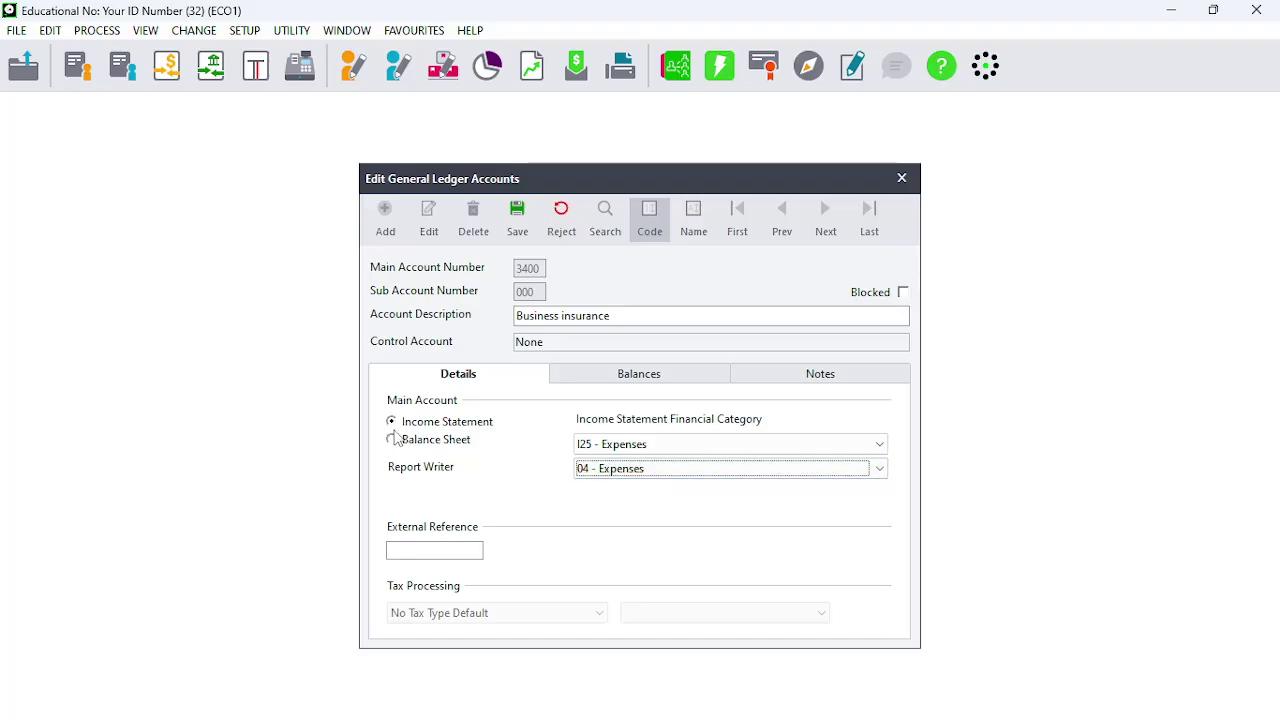
left_click(514, 207)
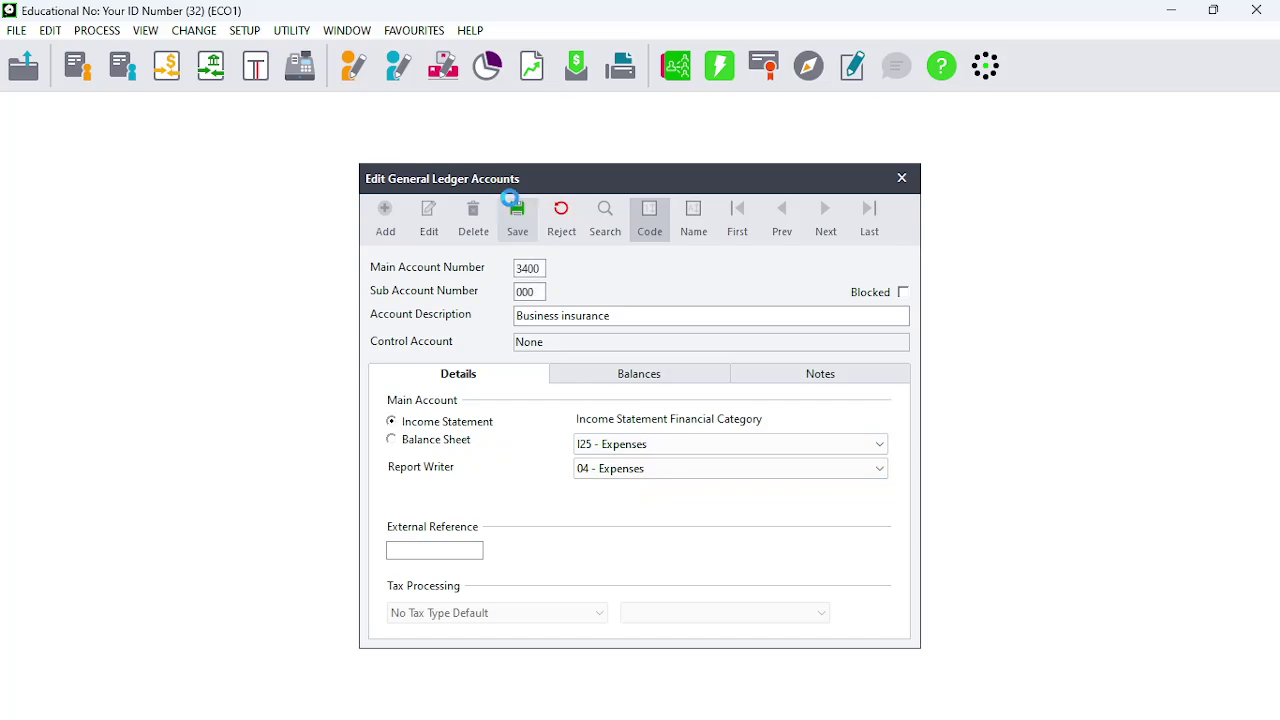
Step: Add and save income statement account 3500 "Telephone" with financial category I25 - Expenses and Report Writer 04 - Expenses
type("3500")
key("Tab")
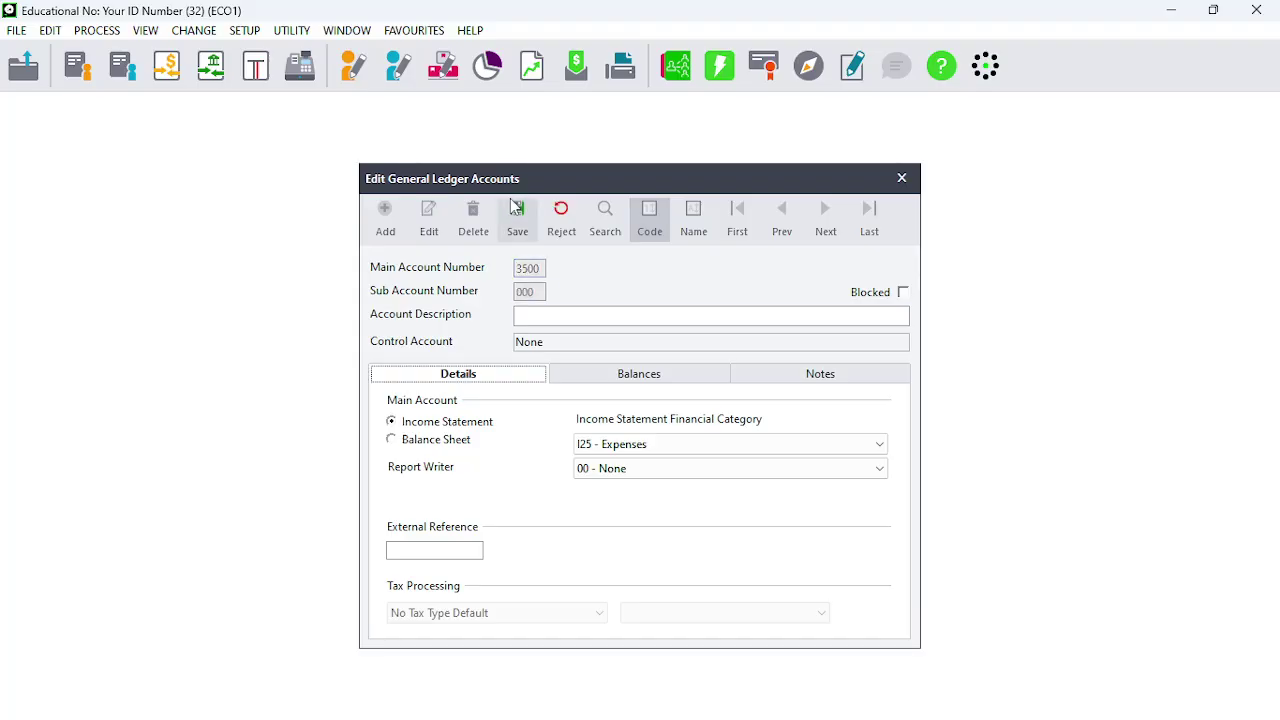
left_click(594, 320)
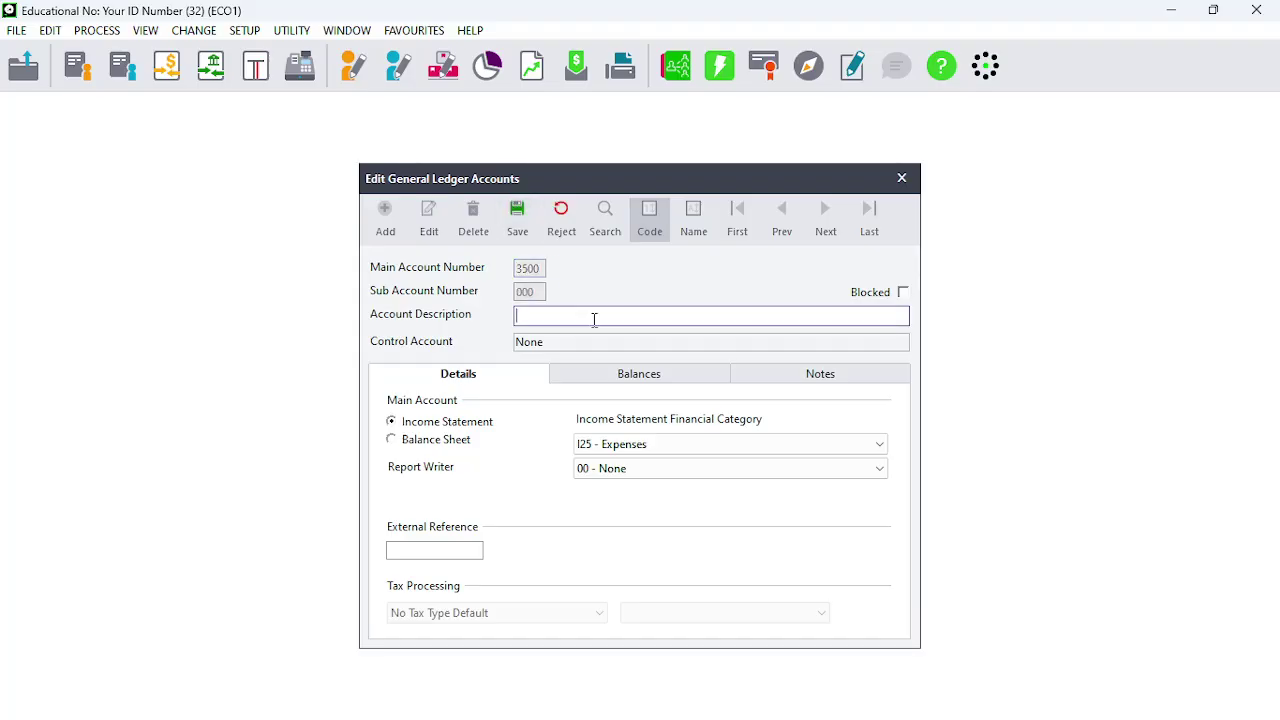
type("Telephone")
left_click(641, 472)
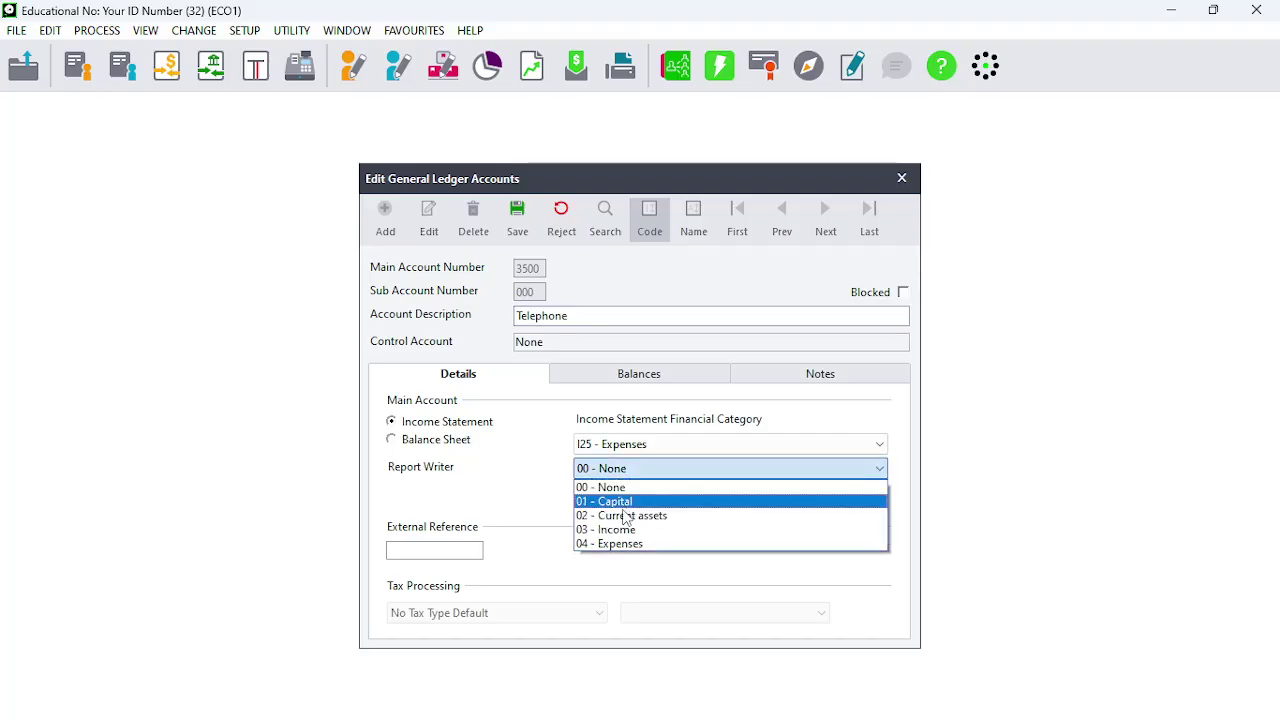
left_click(620, 546)
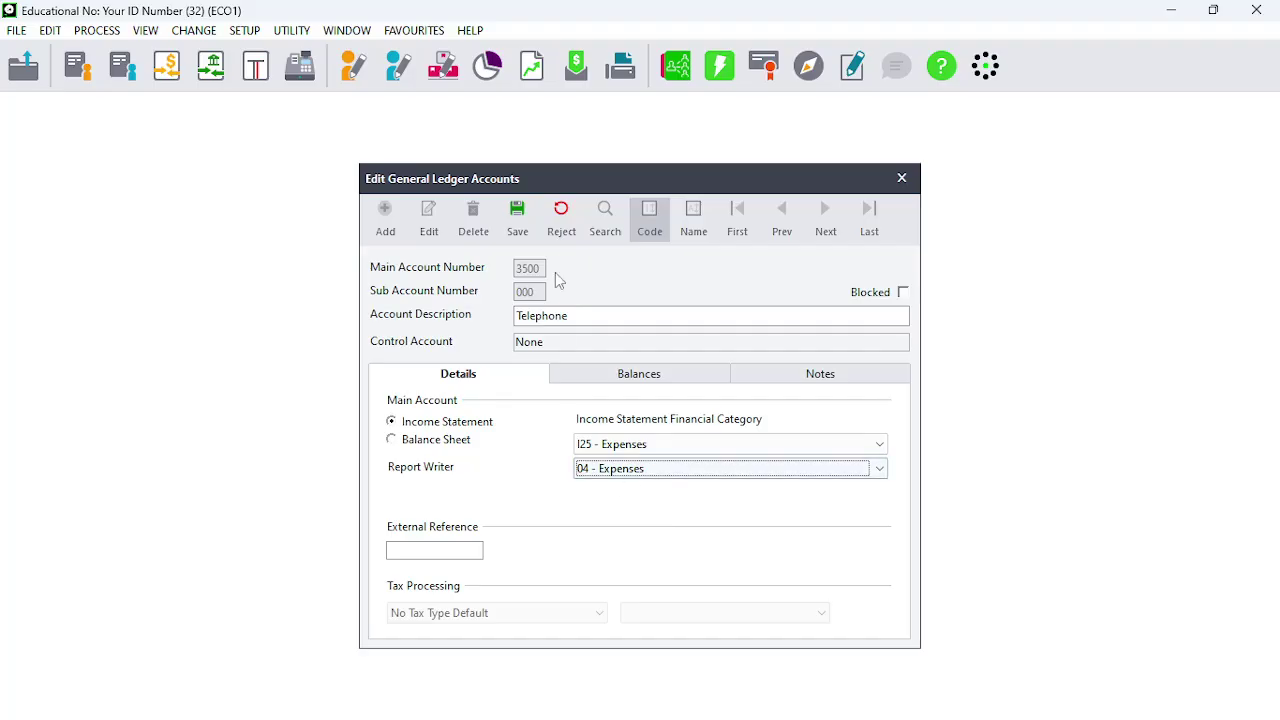
left_click(521, 221)
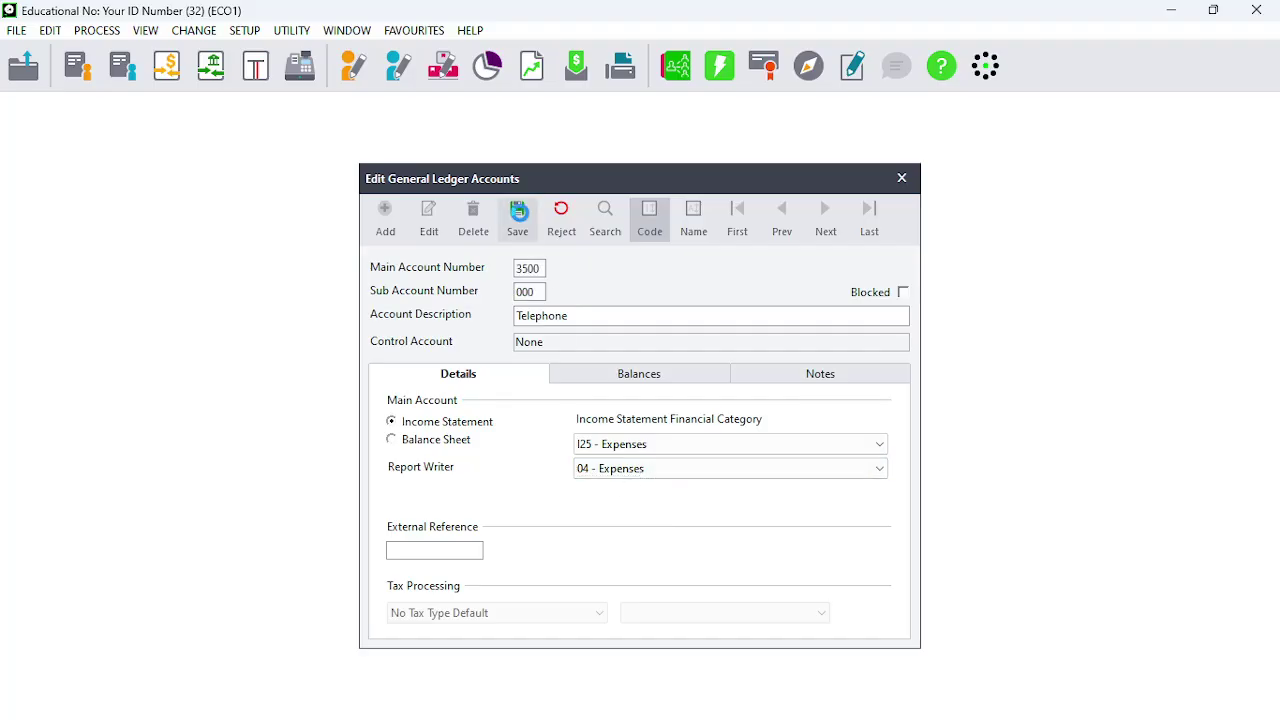
Step: Add and save income statement account 3600 "Courier and postage" with financial category I25 - Expenses and Report Writer 04 - Expenses
type("3")
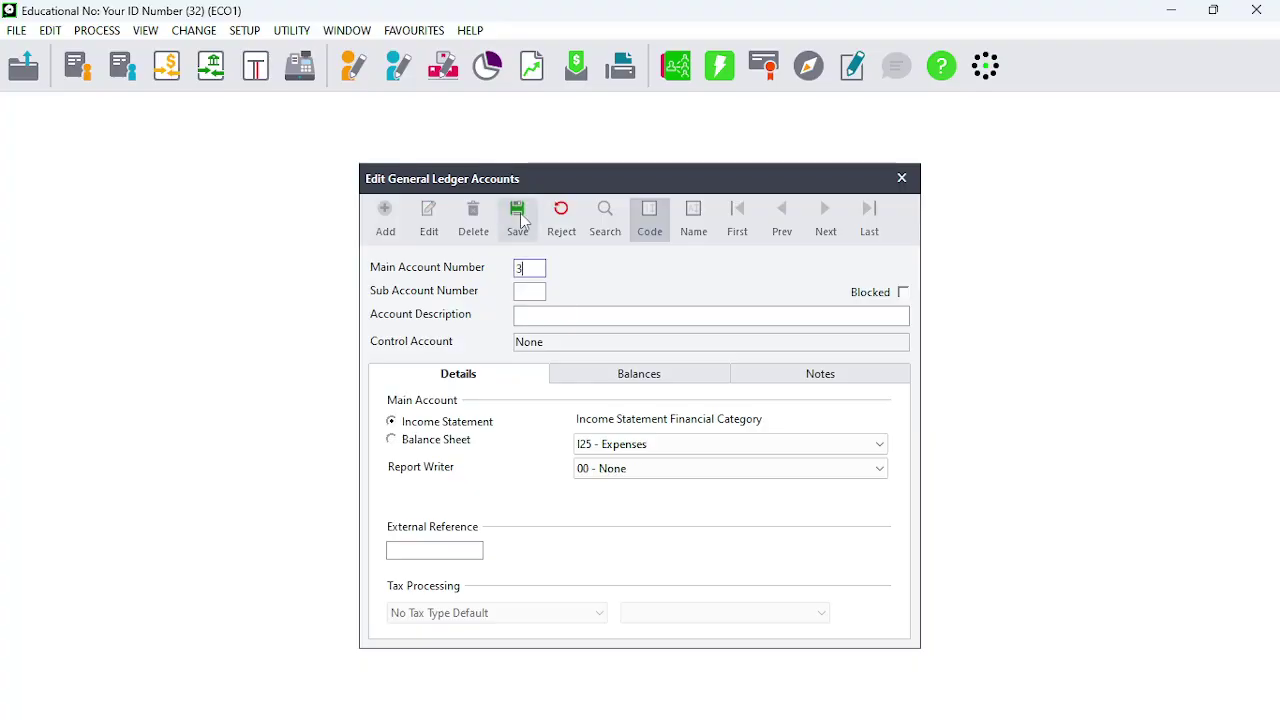
type("600")
key("Tab")
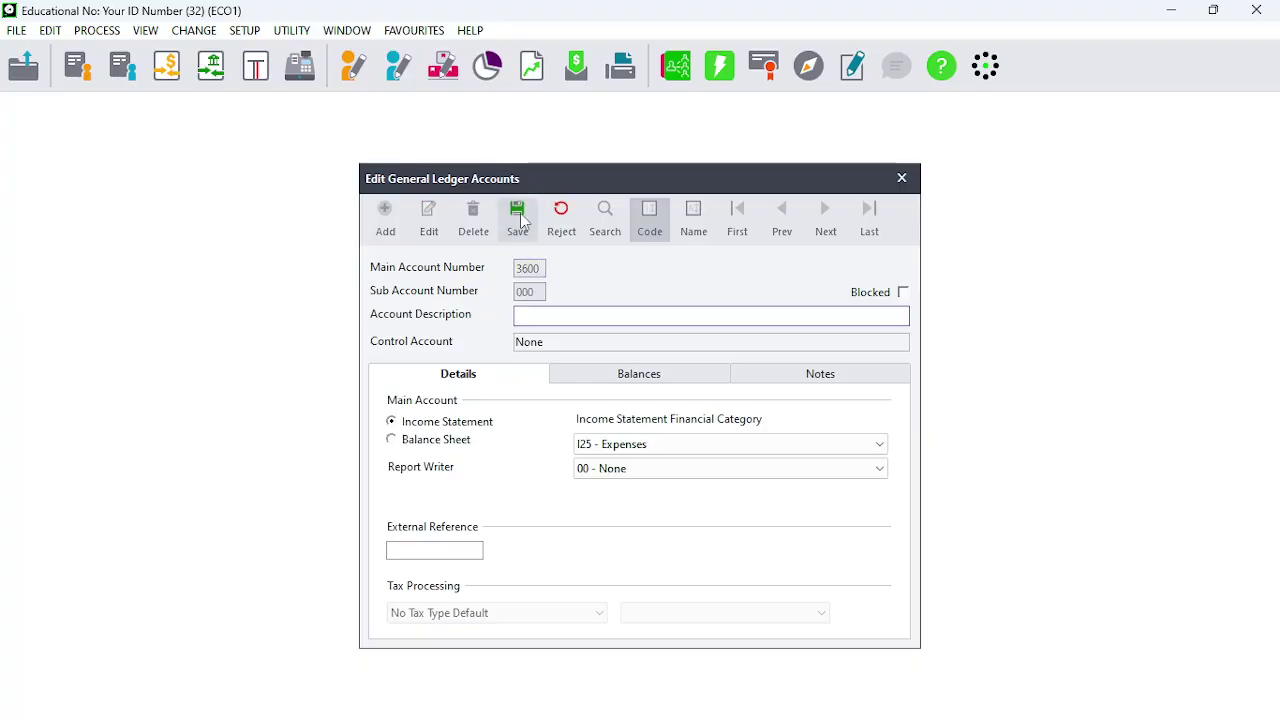
type("Co")
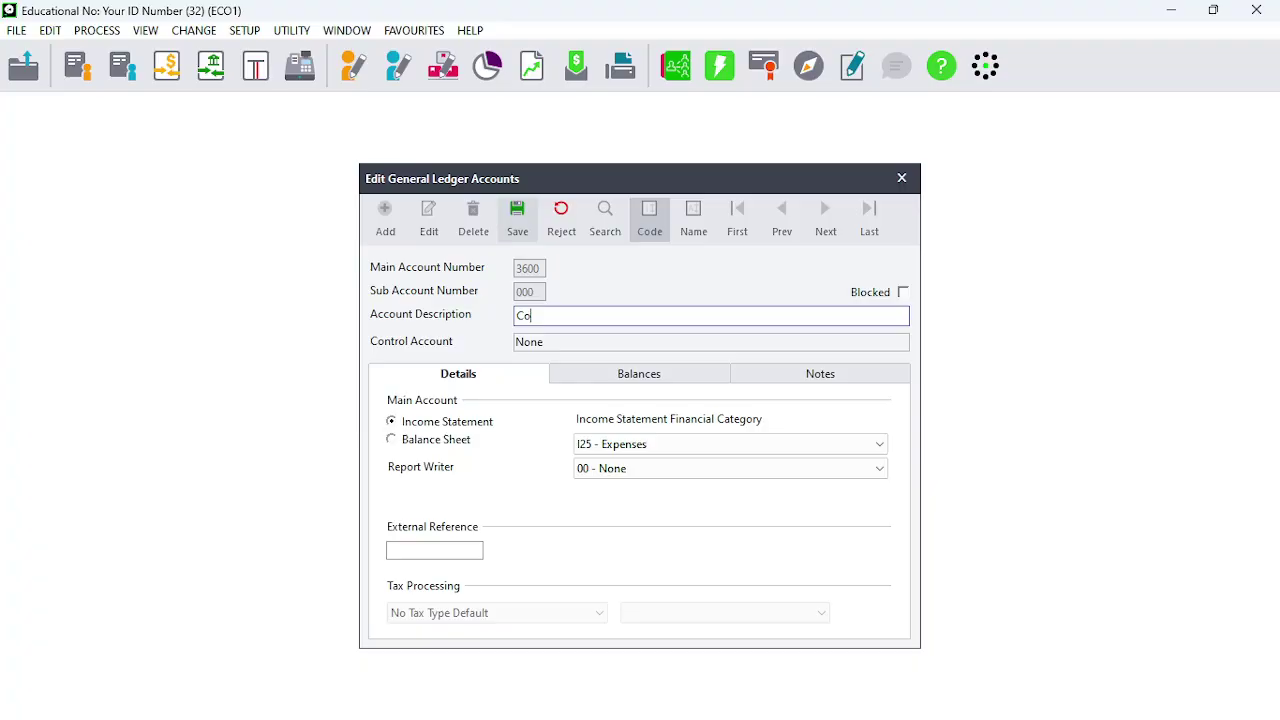
type("uries and postage")
left_click(614, 468)
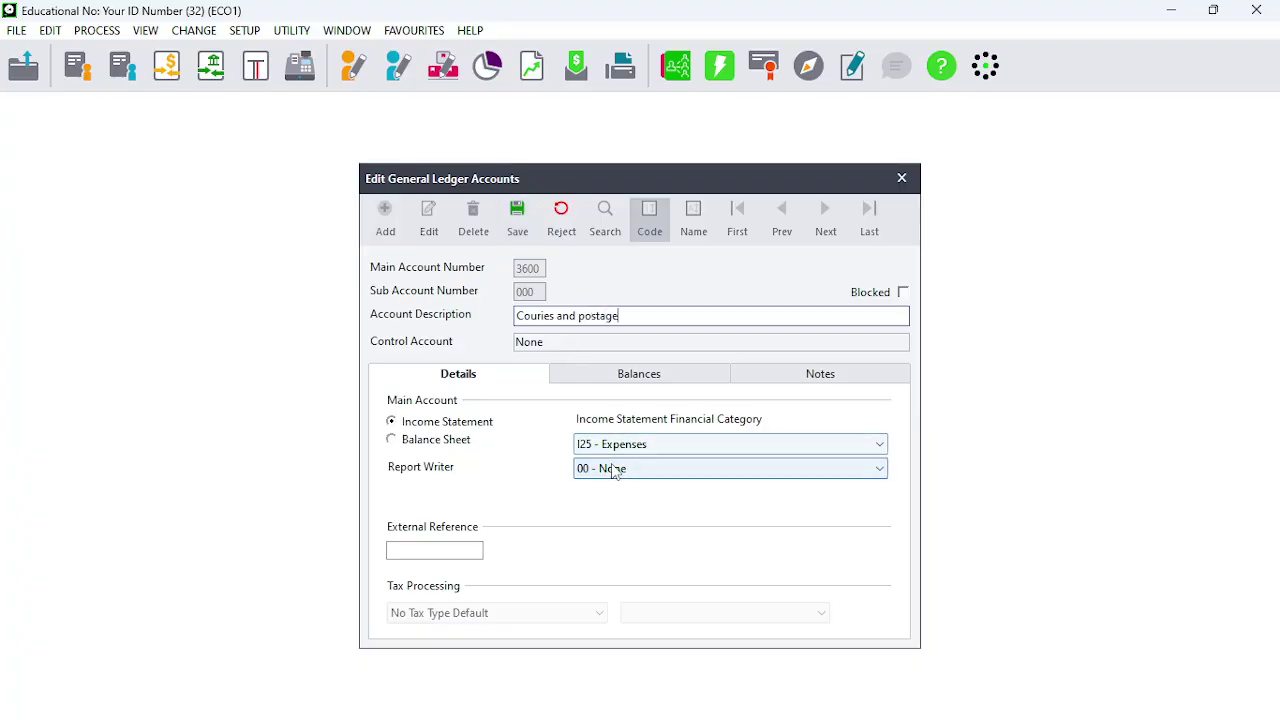
left_click(618, 544)
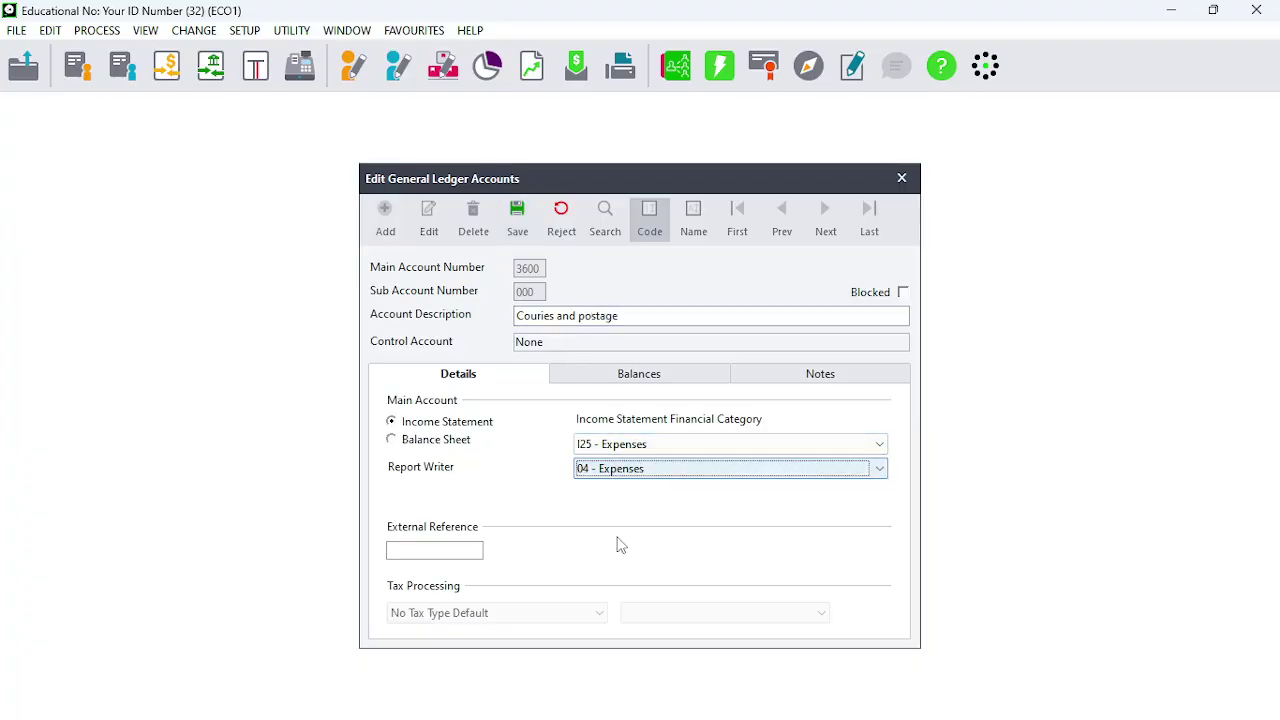
left_click(557, 323)
left_click(557, 323)
key("BackSpace")
type("r")
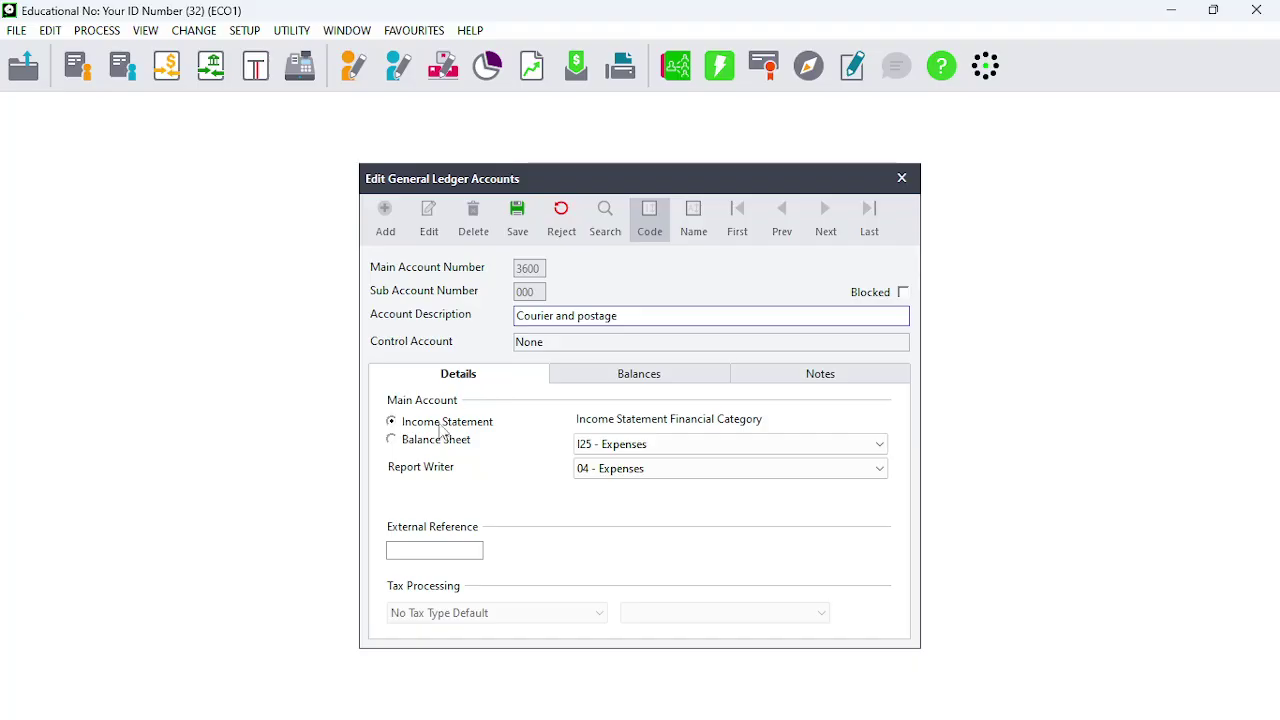
left_click(517, 209)
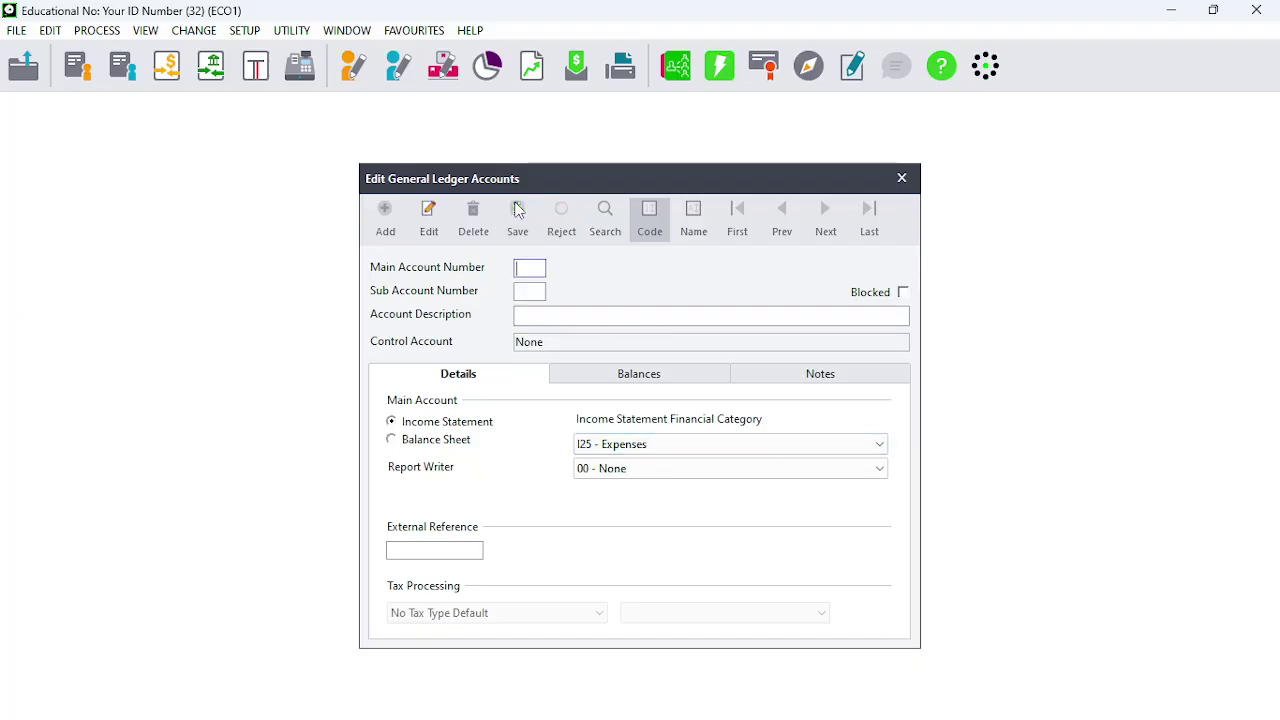
Step: Add and save income statement account 3700 "Advertising" with financial category I25 - Expenses and Report Writer 04 - Expenses, and close the account editor
type("3700")
key("Return")
key("Return")
type("Advertising")
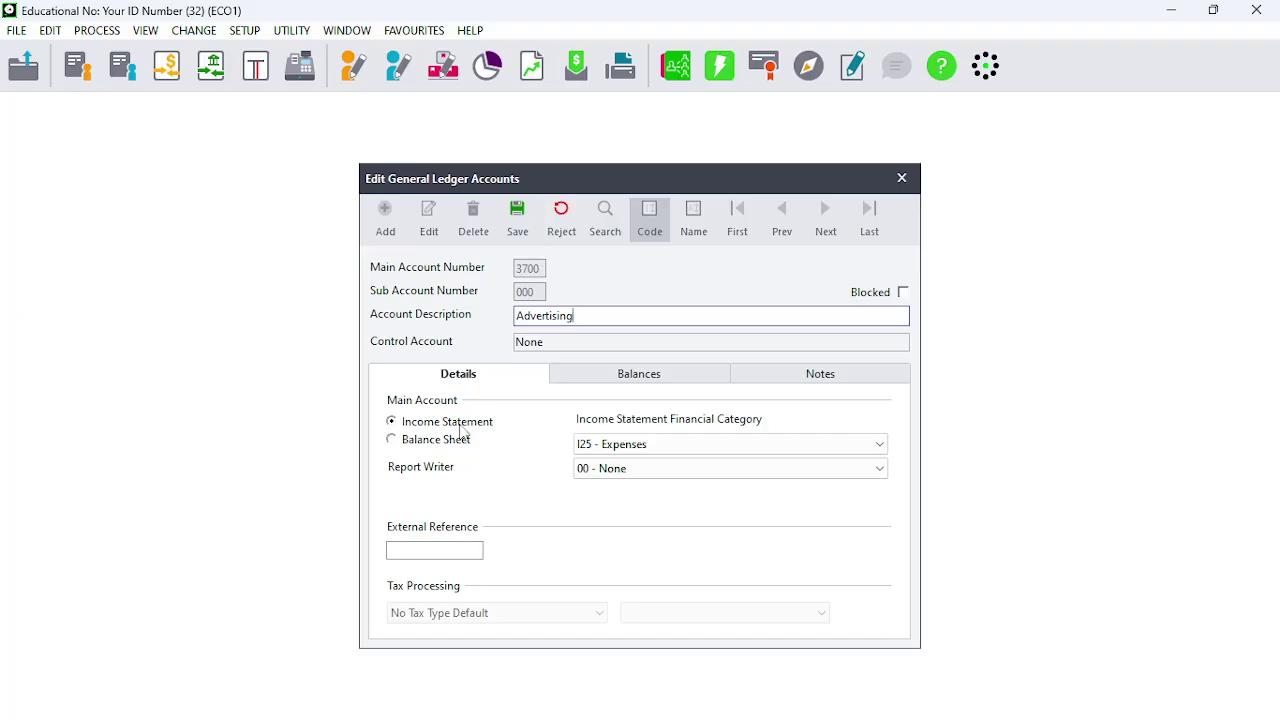
left_click(610, 476)
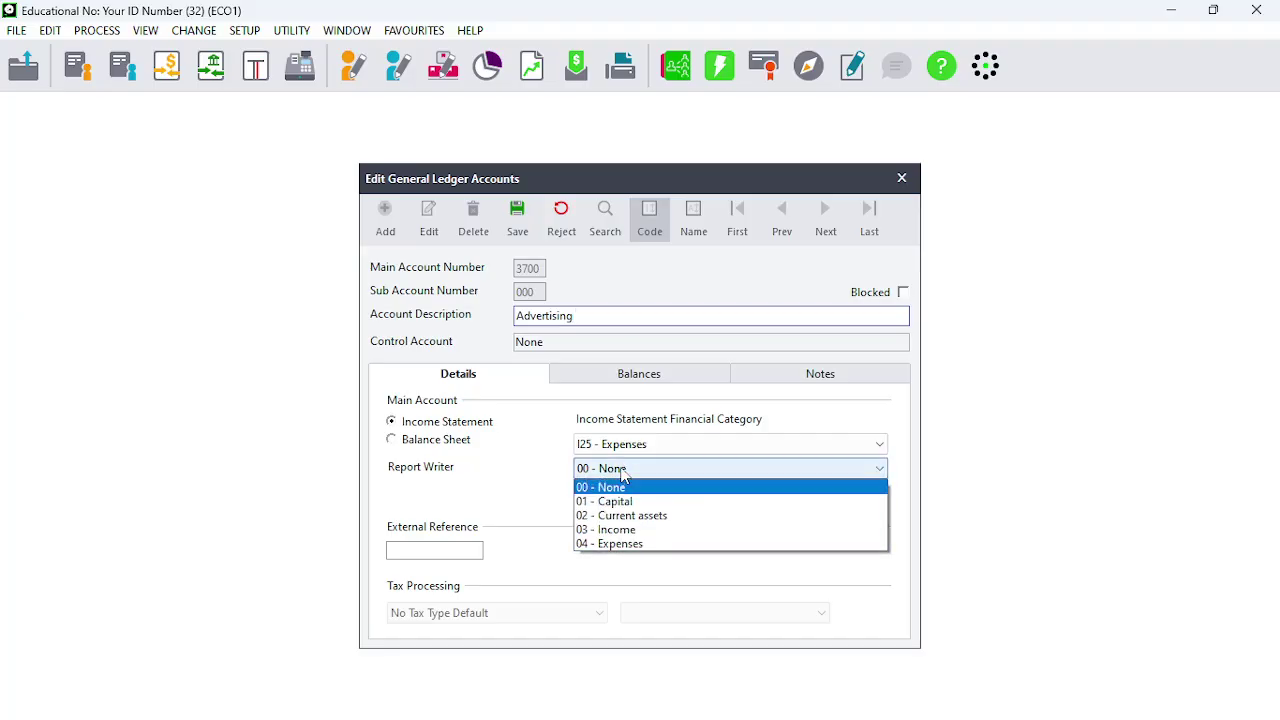
left_click(626, 545)
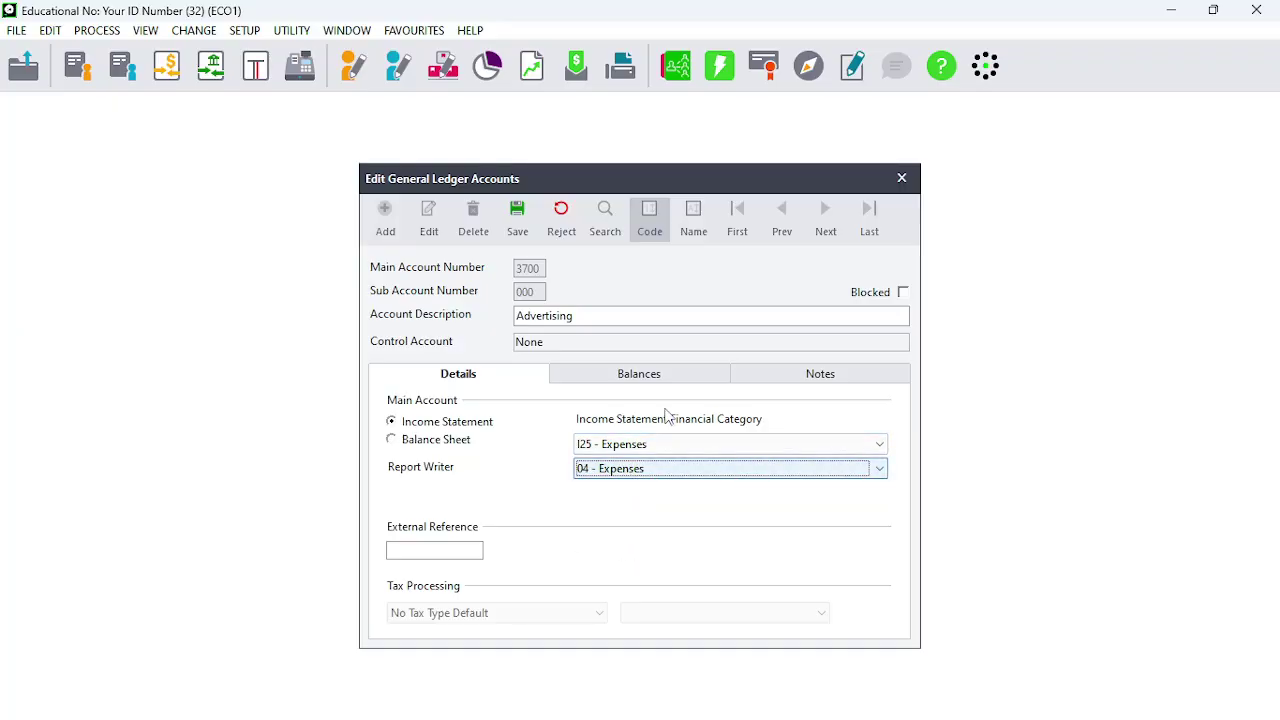
left_click(517, 222)
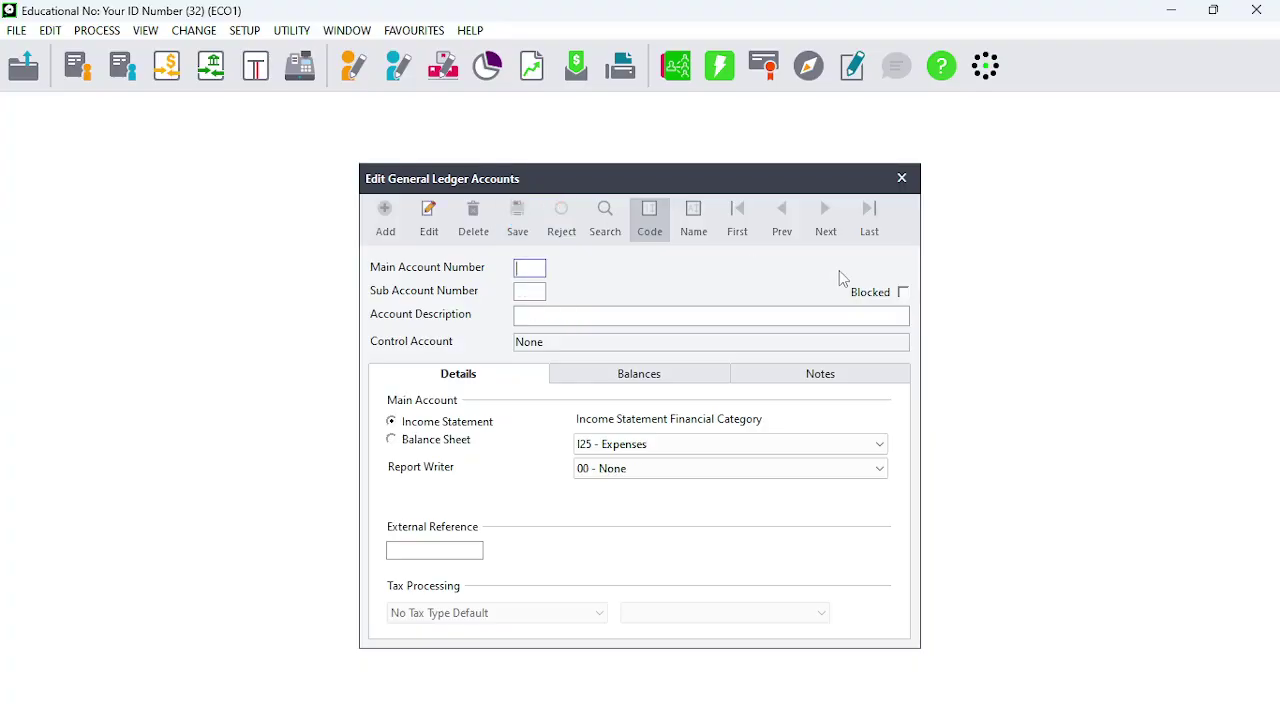
left_click(903, 179)
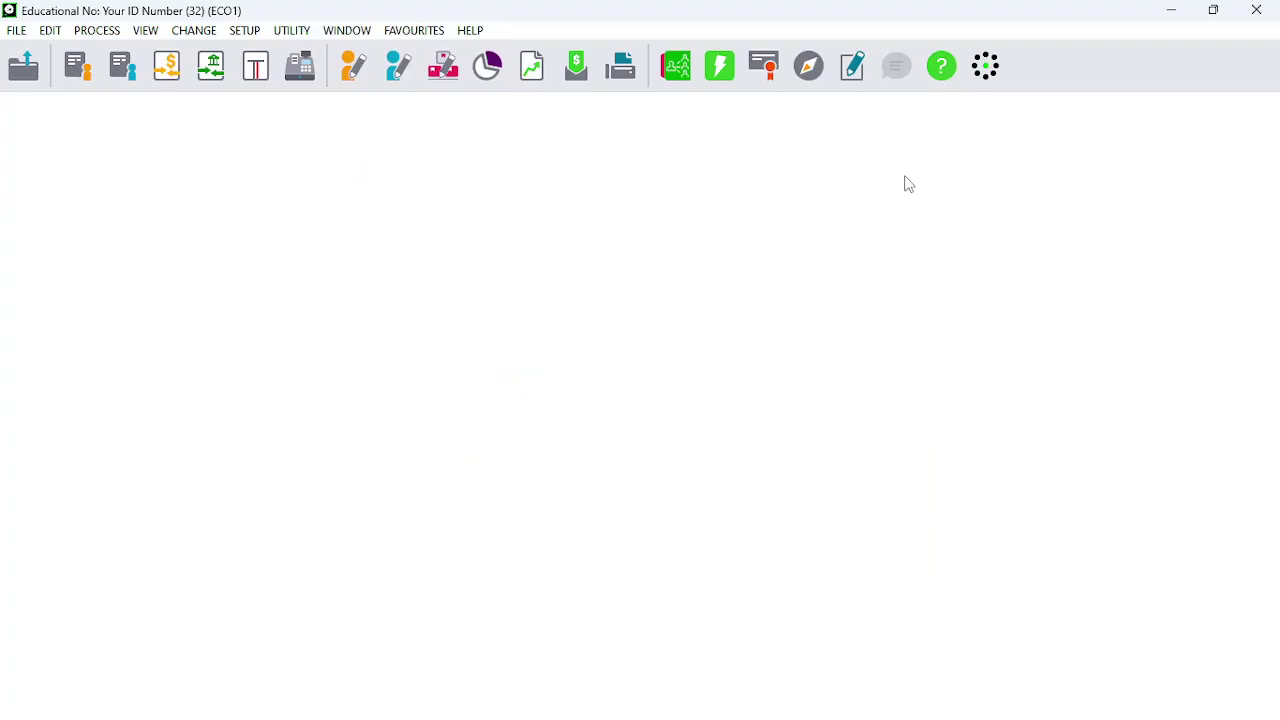
Step: Reopen the general ledger account editor, review the descriptions and financial categories in the full account list, and close the editor
left_click(52, 31)
left_click(52, 31)
left_click(50, 31)
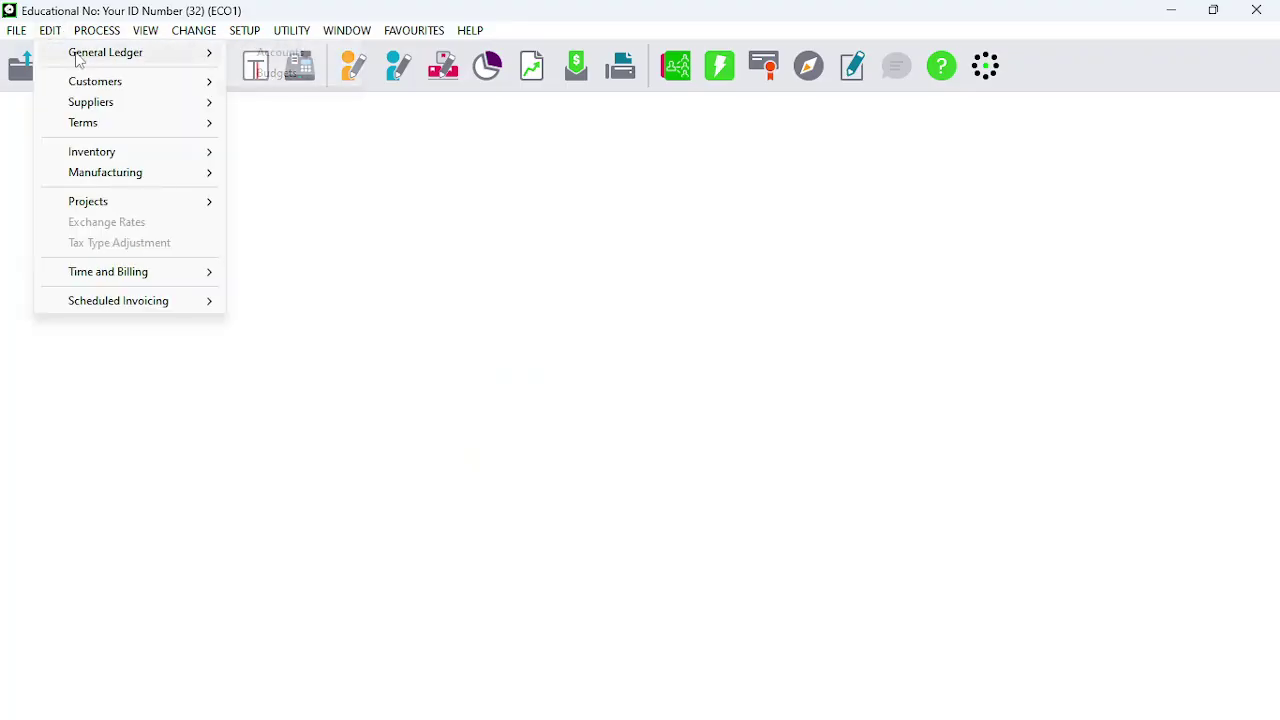
mouse_move(97, 31)
mouse_move(46, 35)
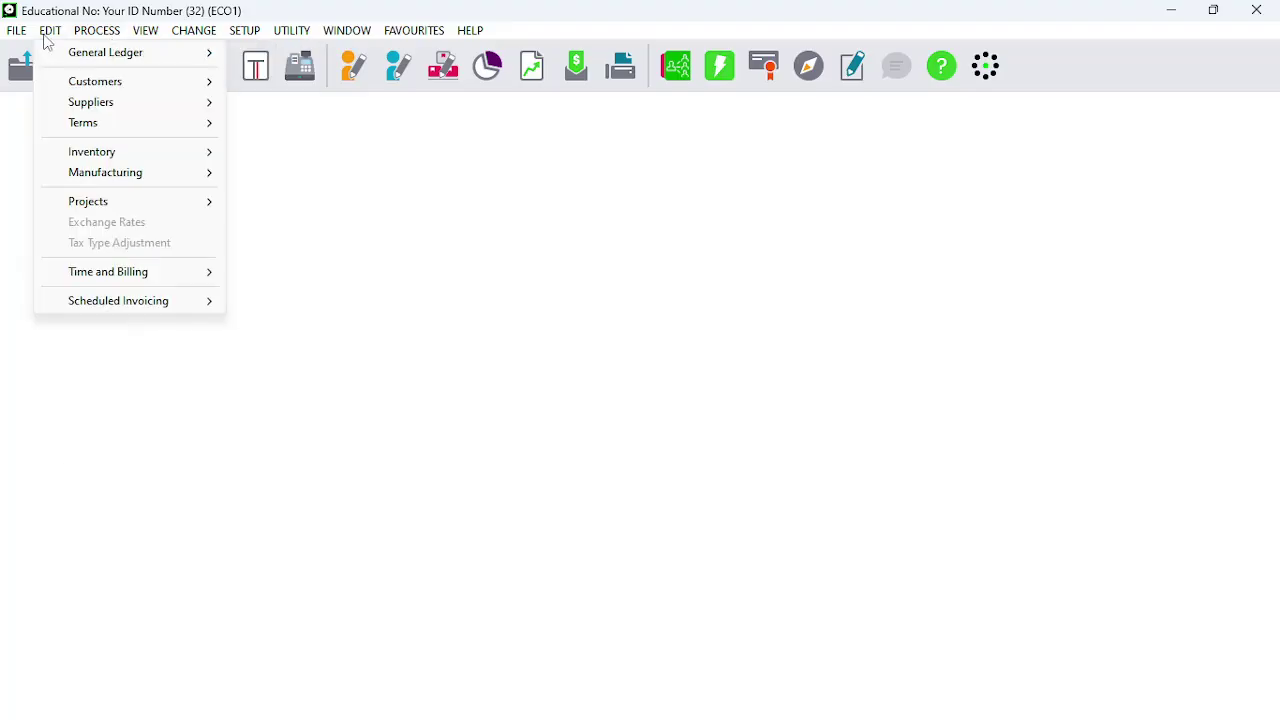
mouse_move(222, 62)
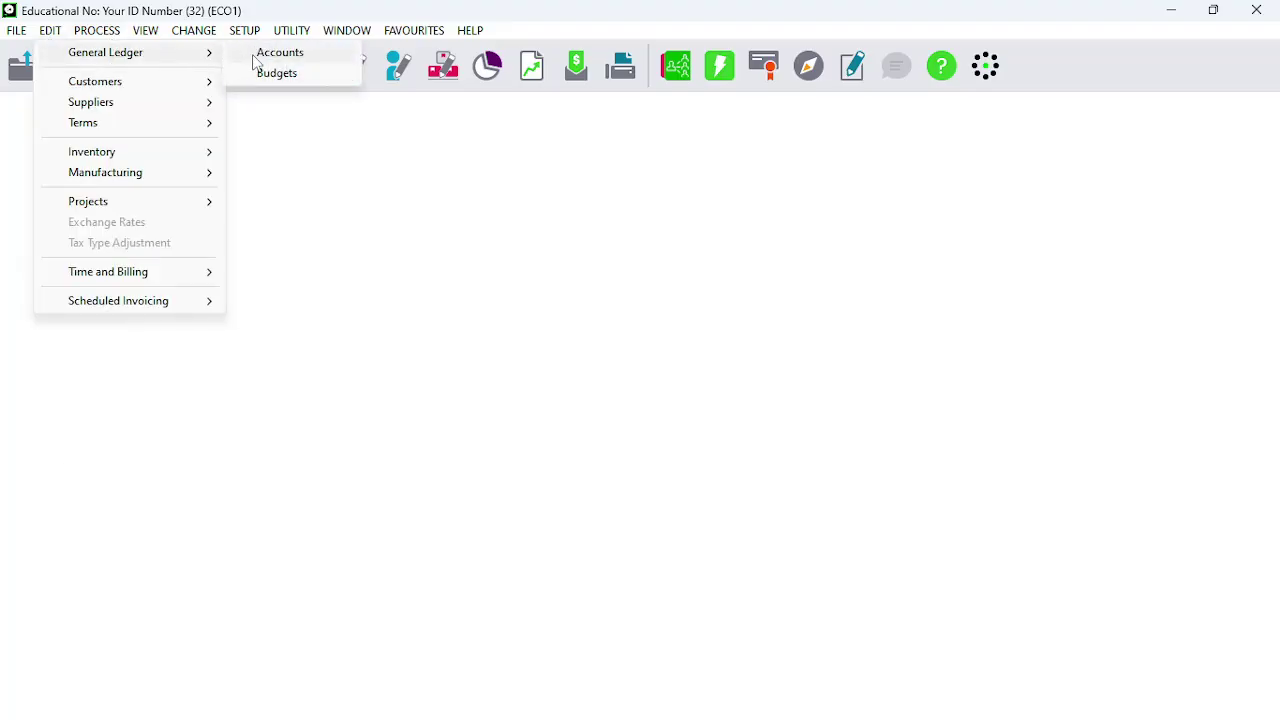
left_click(262, 55)
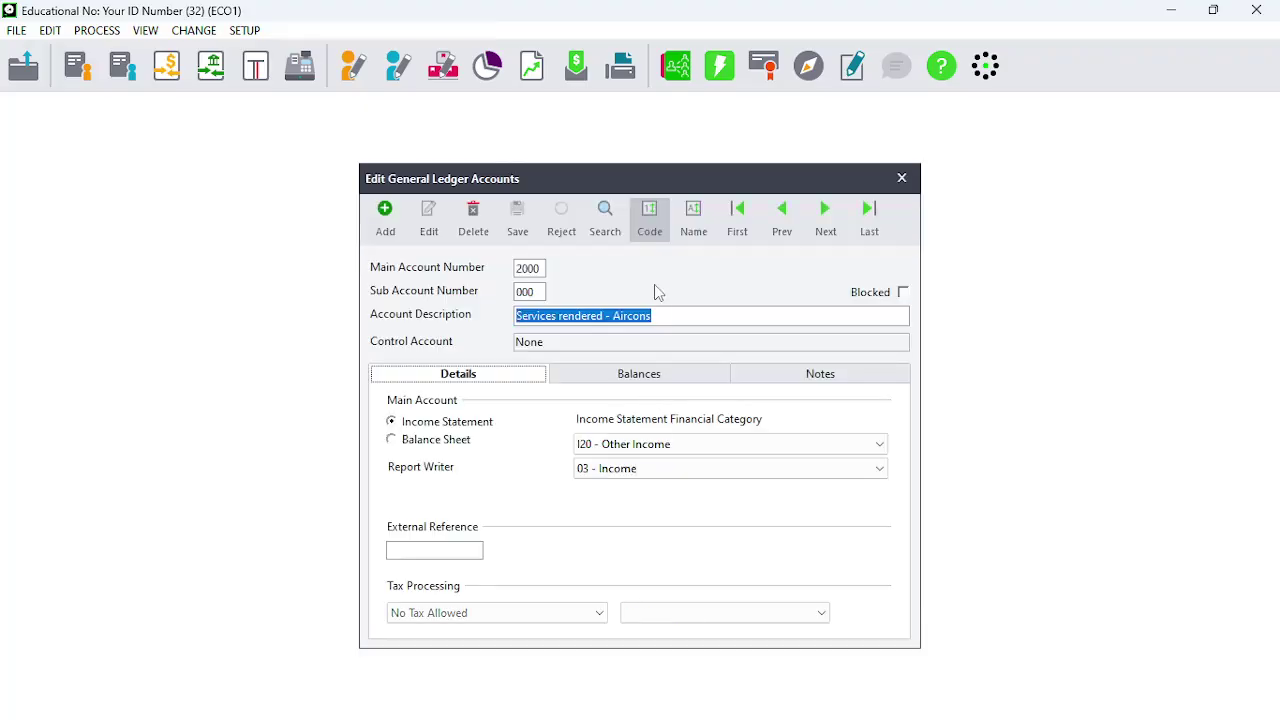
left_click(605, 216)
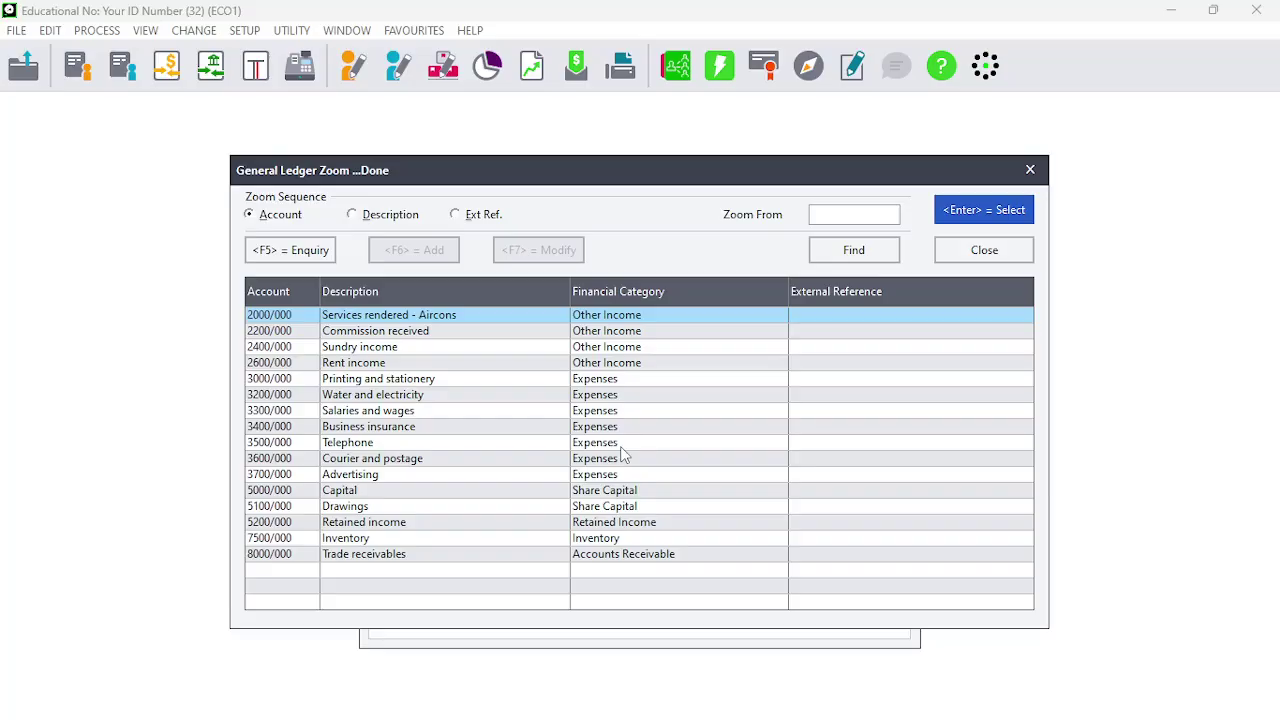
left_click(958, 210)
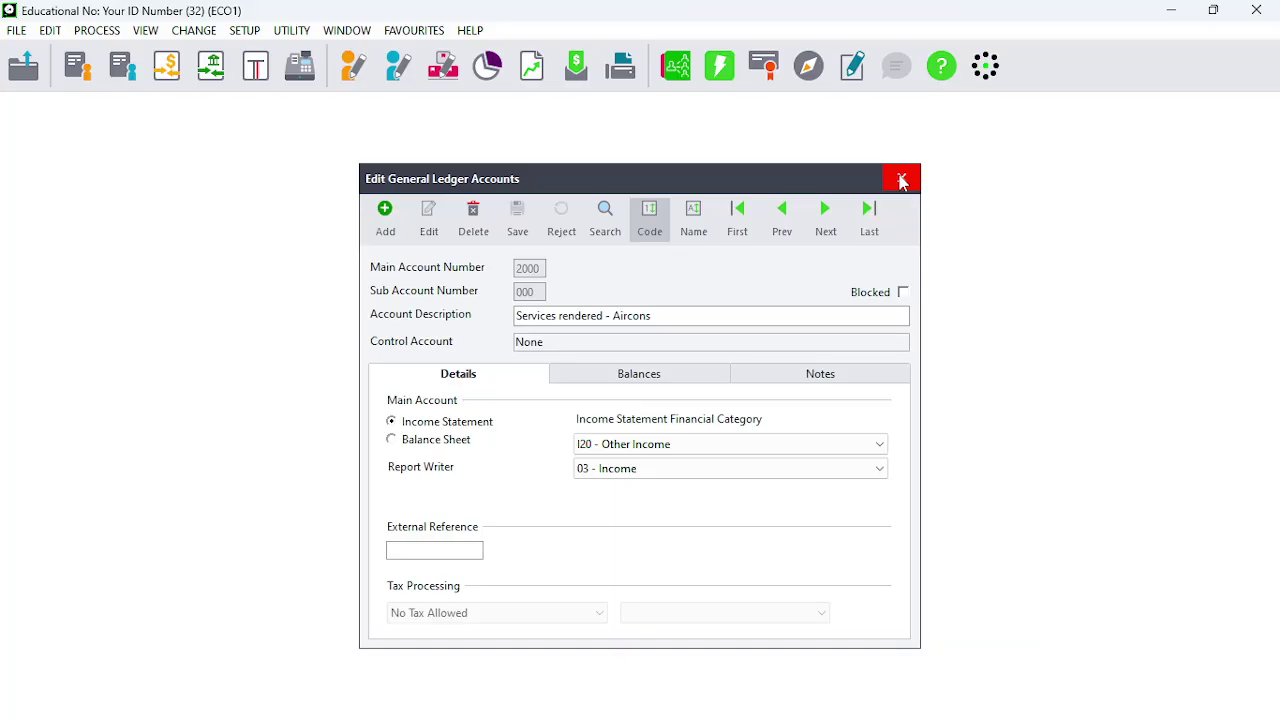
left_click(901, 179)
mouse_move(502, 717)
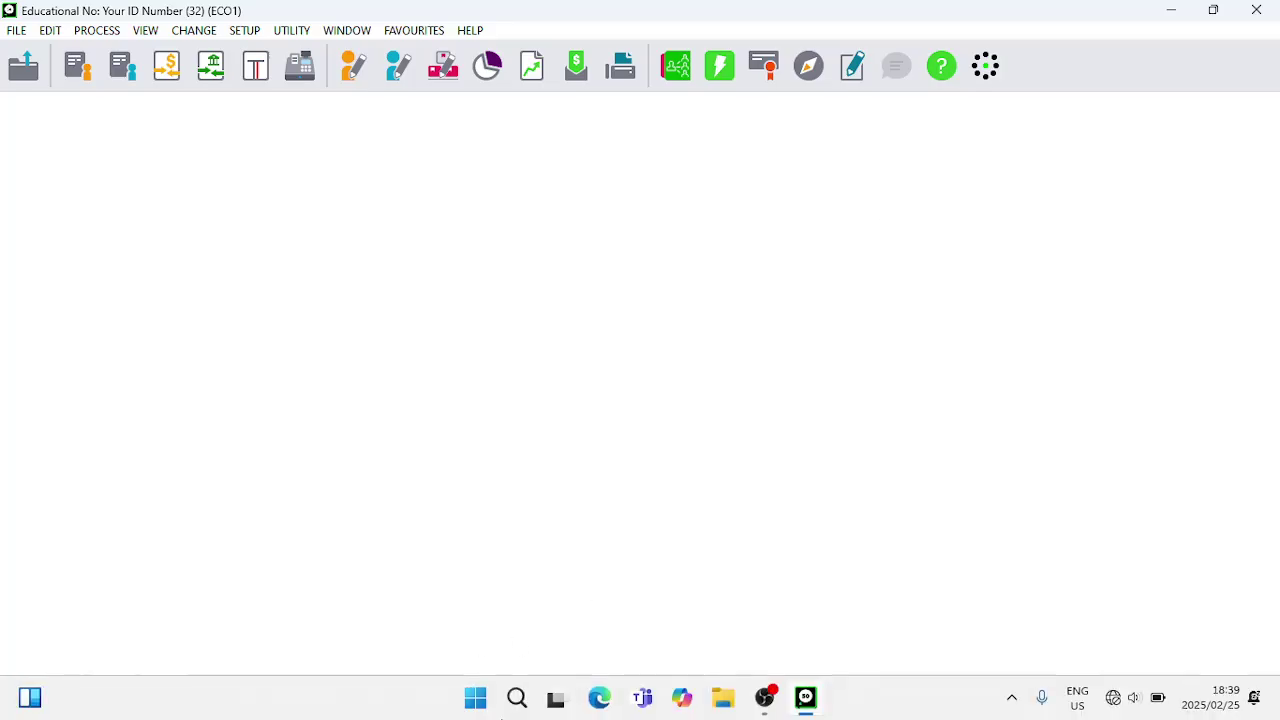